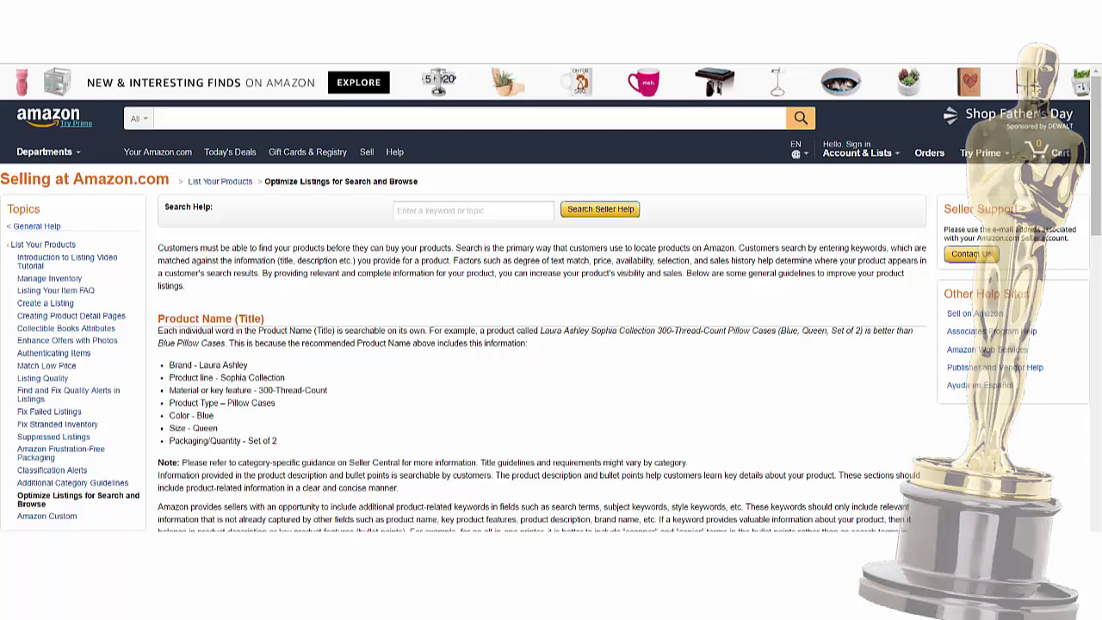
Step: Scroll the Amazon help page to the keyword best practices and good/bad example tables
scroll(551, 345, "down", 3)
scroll(550, 297, "up", 3)
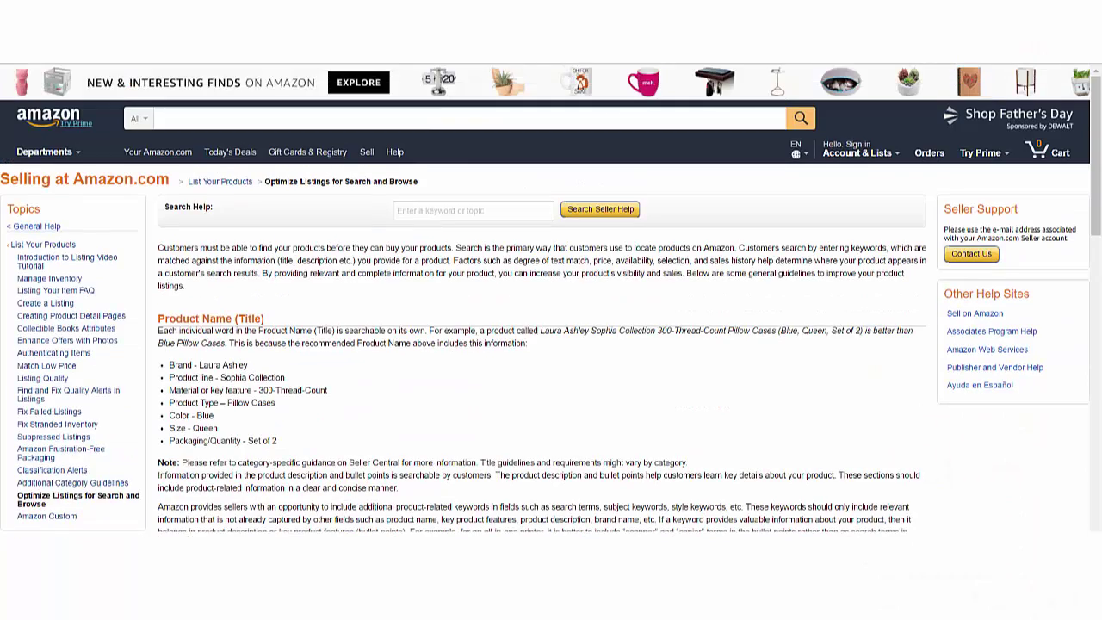
scroll(551, 296, "down", 8)
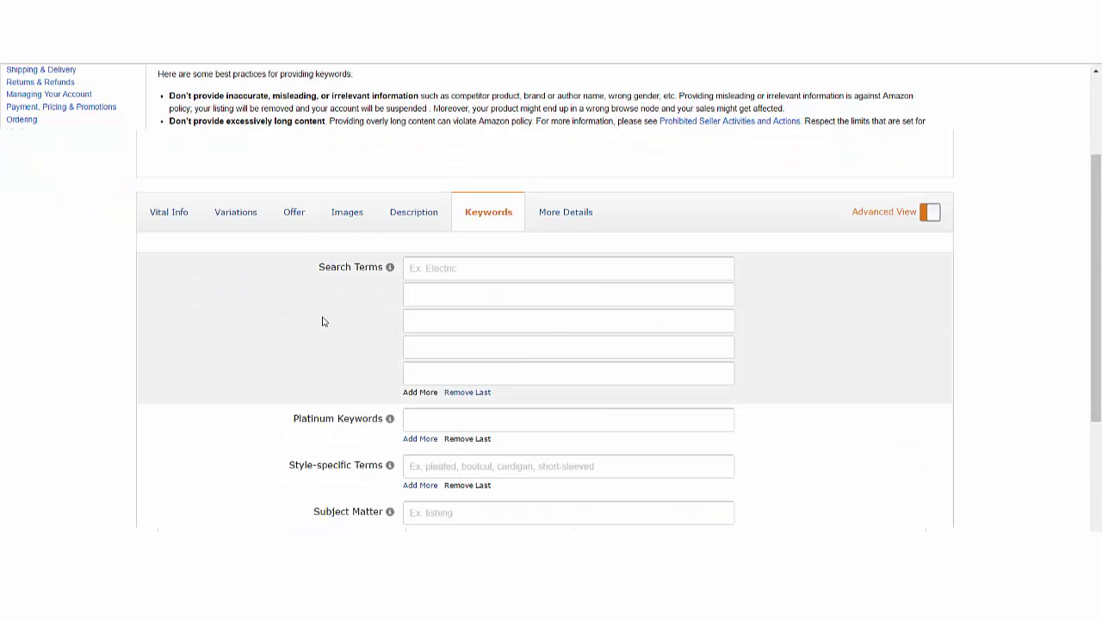
mouse_move(391, 269)
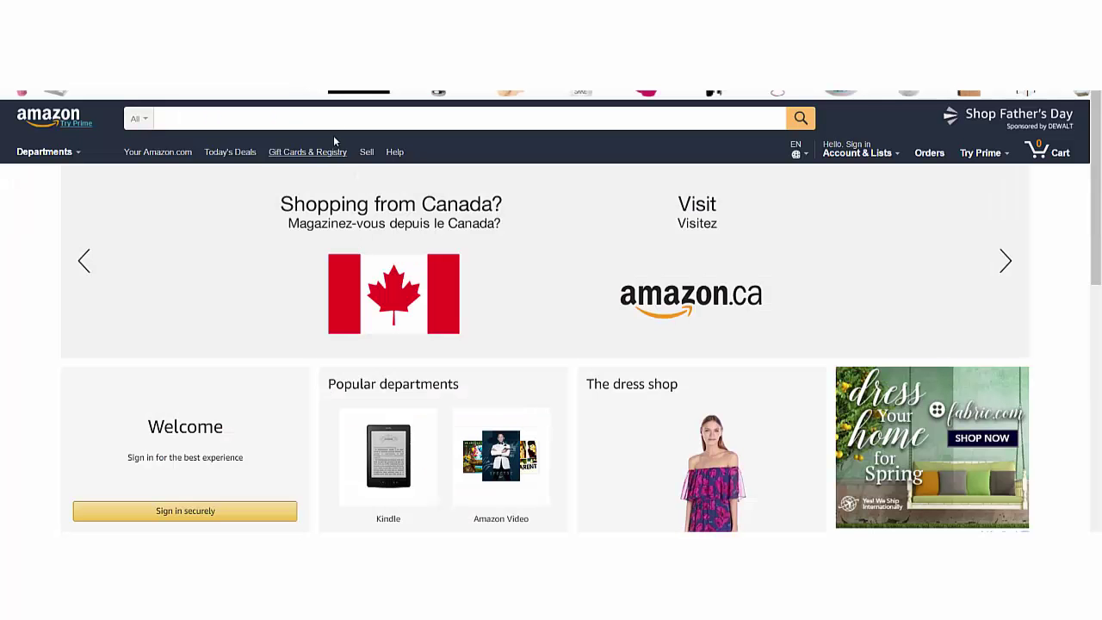
Step: Search Amazon for 'vitamin c serum' in Beauty & Personal Care and scroll the results
left_click(335, 120)
type("vit")
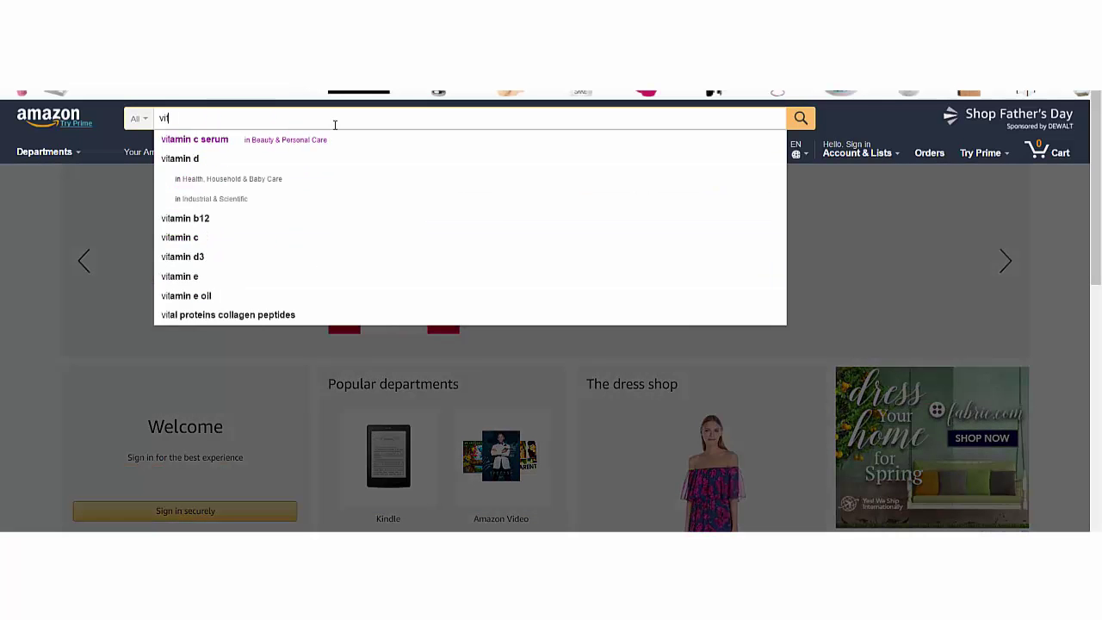
key("Down")
key("Return")
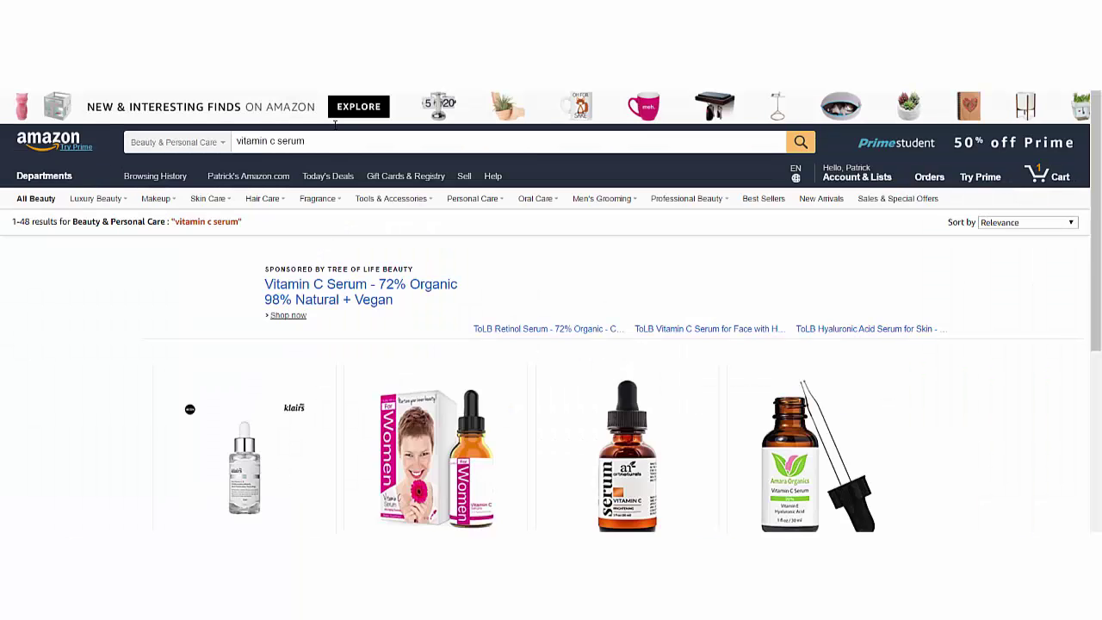
scroll(140, 321, "down", 2)
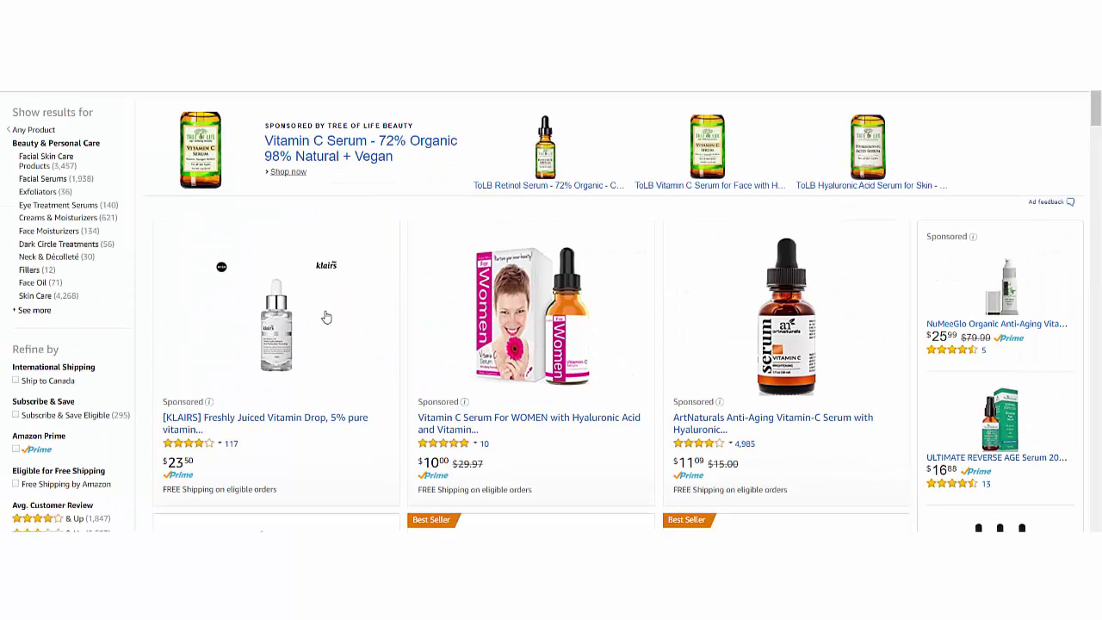
scroll(253, 314, "down", 3)
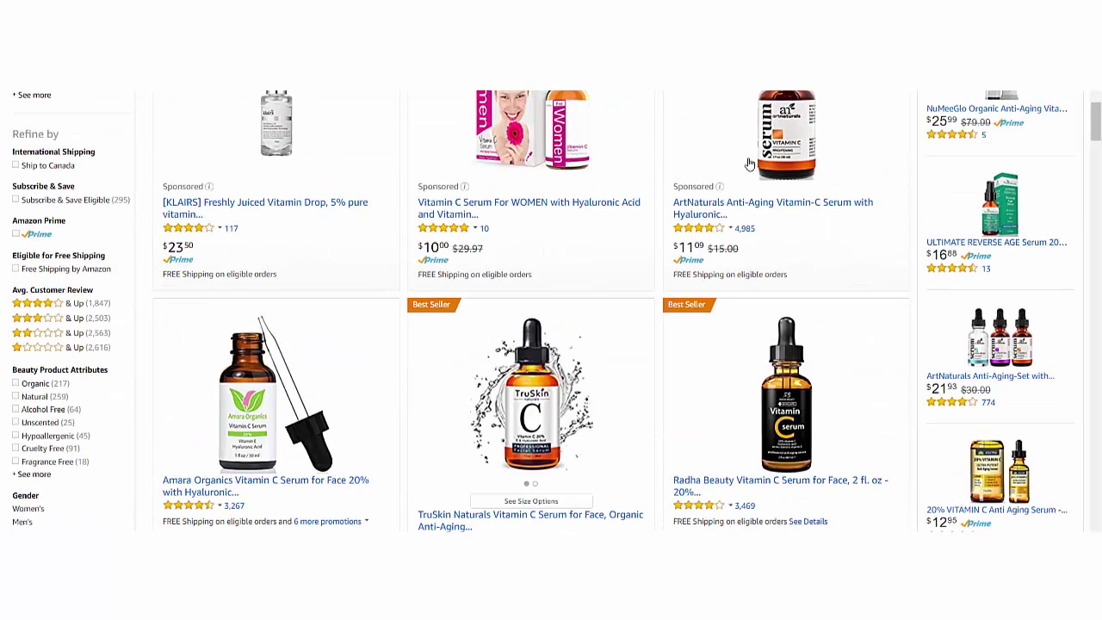
scroll(455, 196, "down", 2)
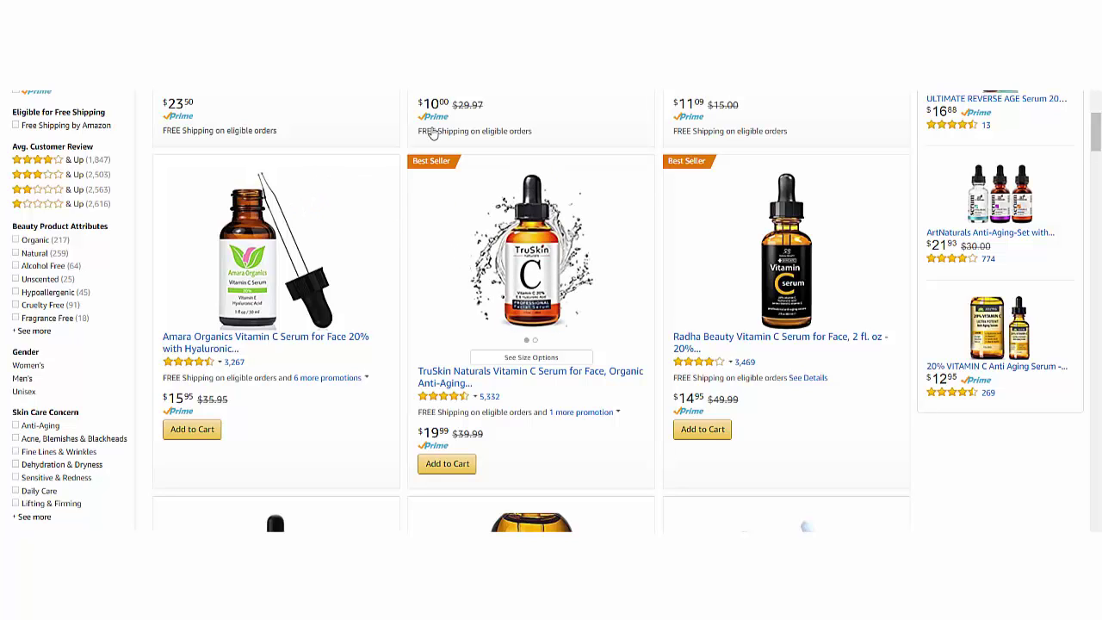
Step: Open the TruSkin Naturals Vitamin C Serum product page and scroll through its details
left_click(531, 250)
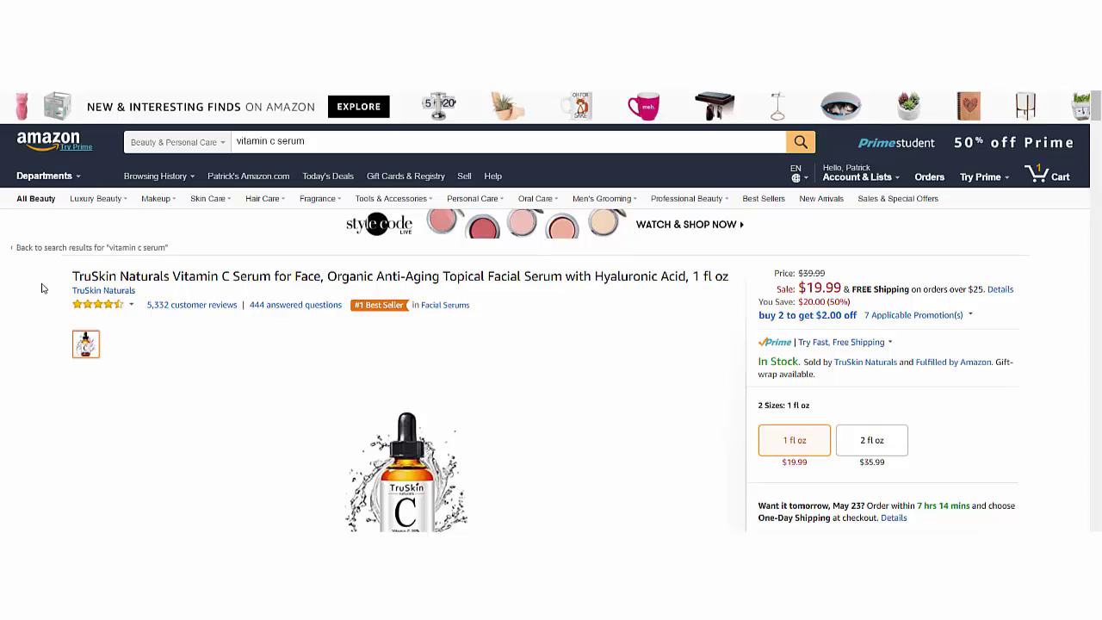
scroll(41, 288, "down", 12)
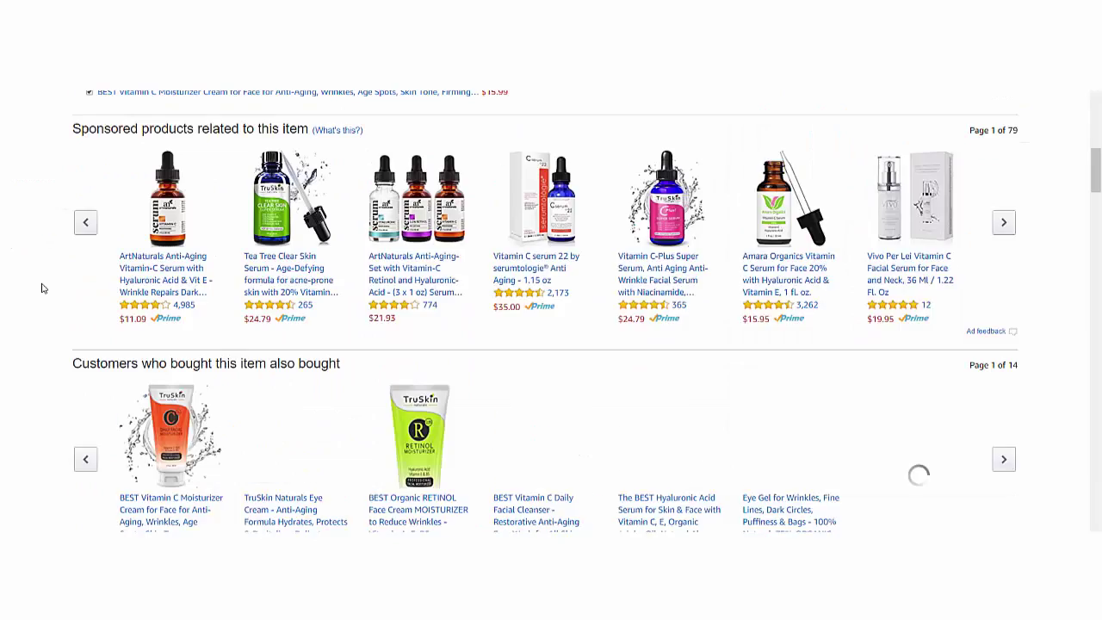
scroll(41, 288, "up", 15)
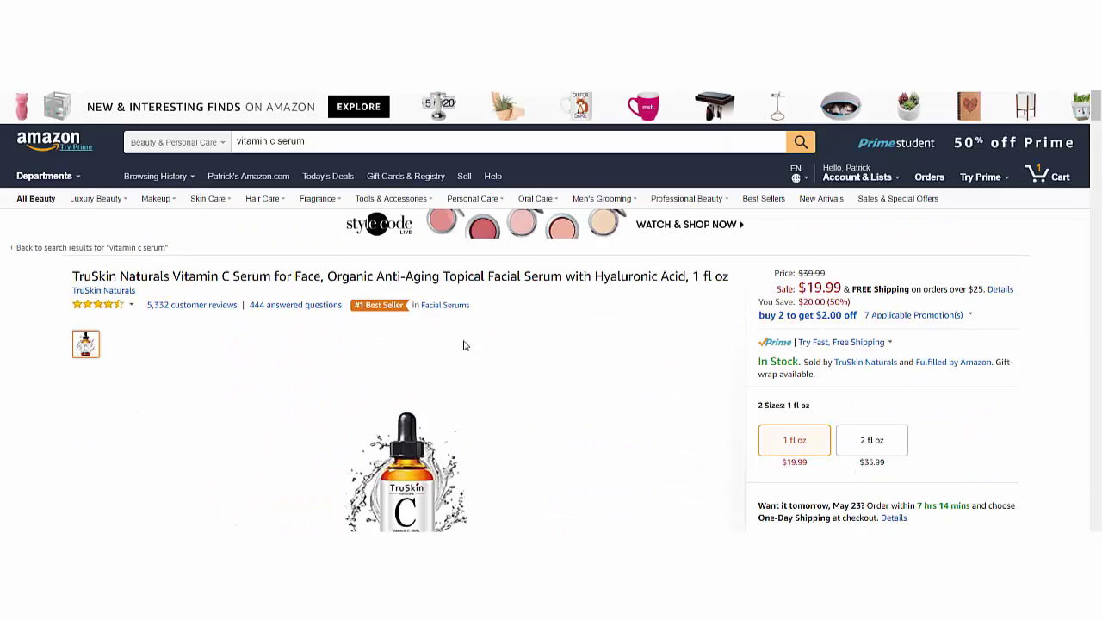
scroll(602, 330, "down", 10)
scroll(602, 330, "up", 10)
Step: Go back to the vitamin c serum results and scroll the grid down to the Amara Organics listing
key("alt+Left")
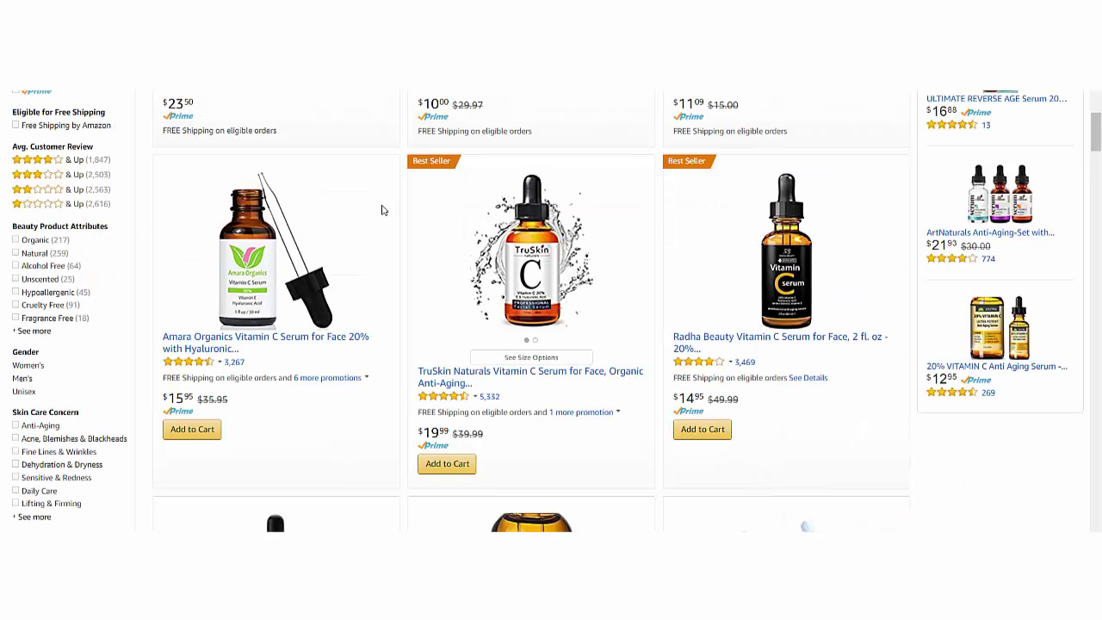
scroll(447, 229, "up", 3)
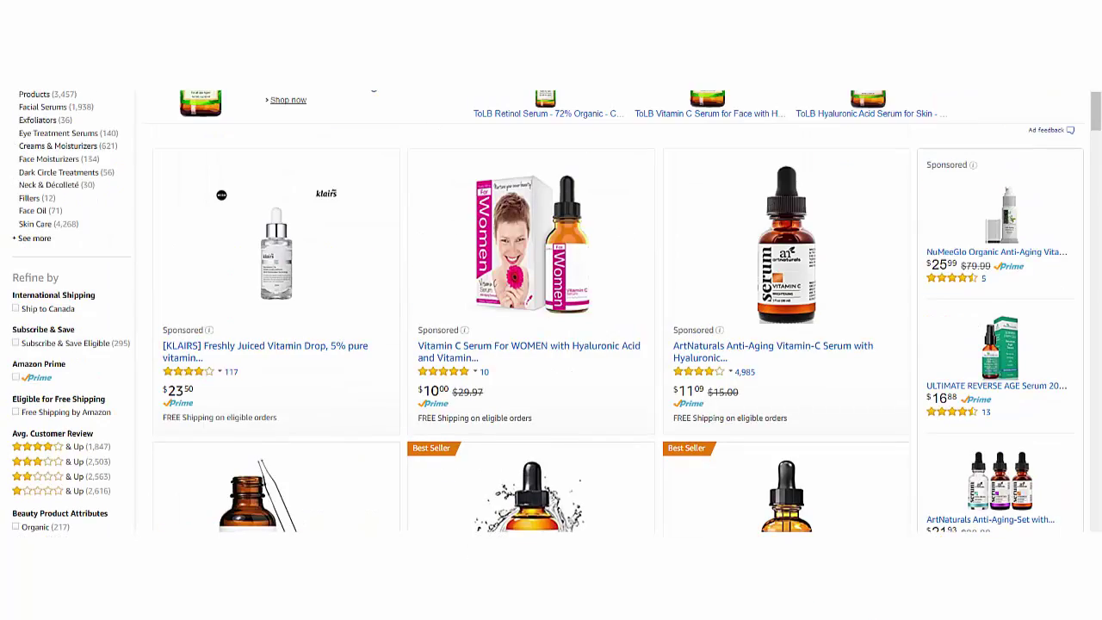
scroll(374, 261, "down", 3)
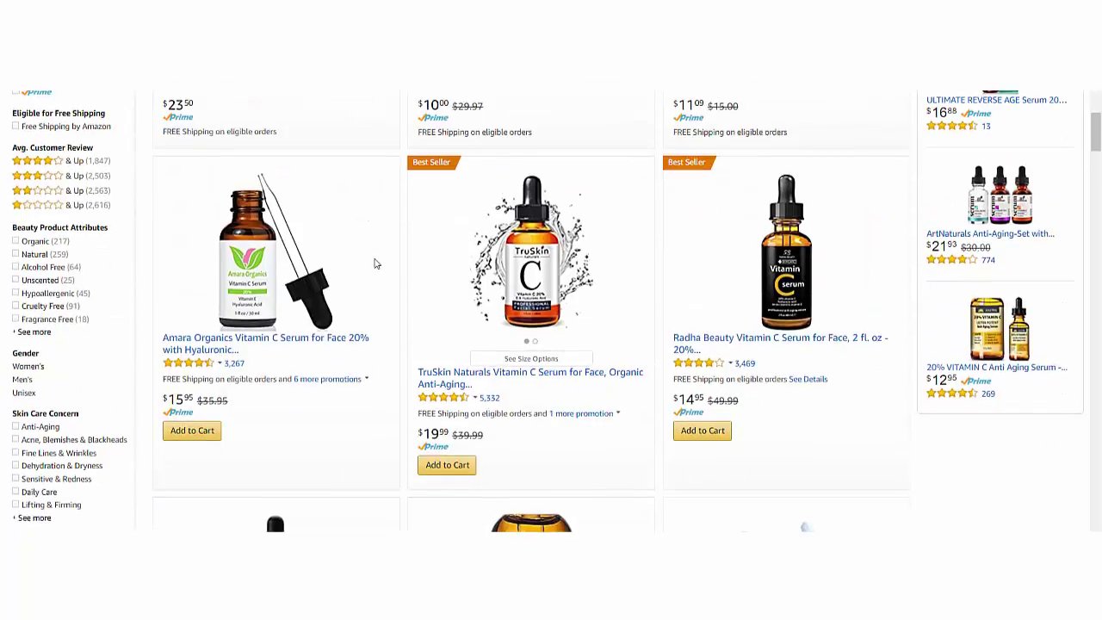
scroll(375, 264, "up", 2)
scroll(384, 285, "down", 4)
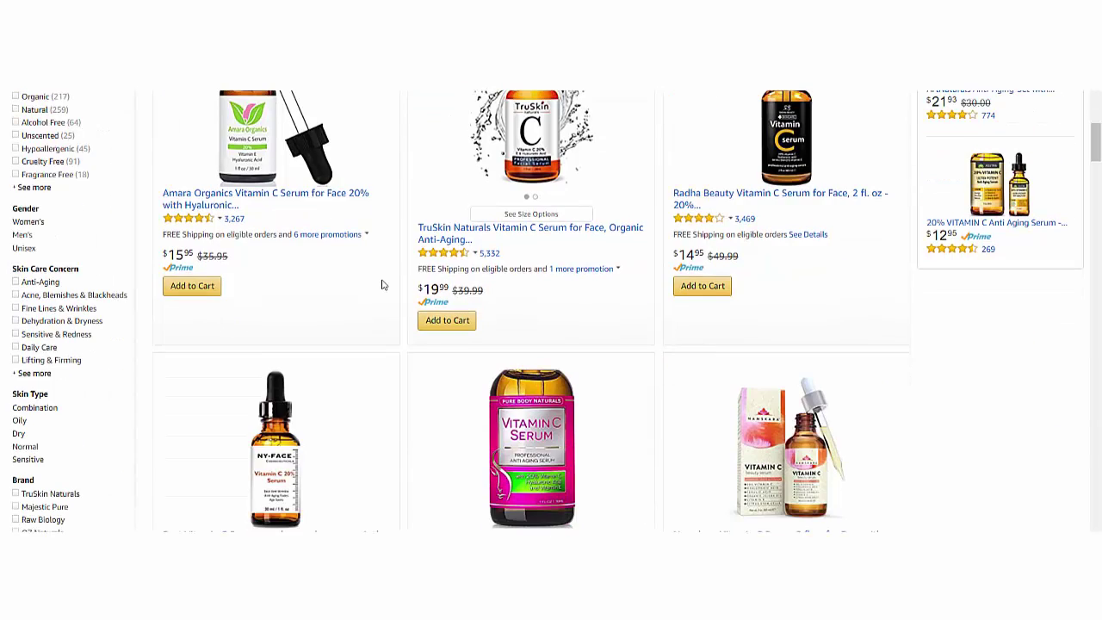
scroll(383, 285, "up", 1)
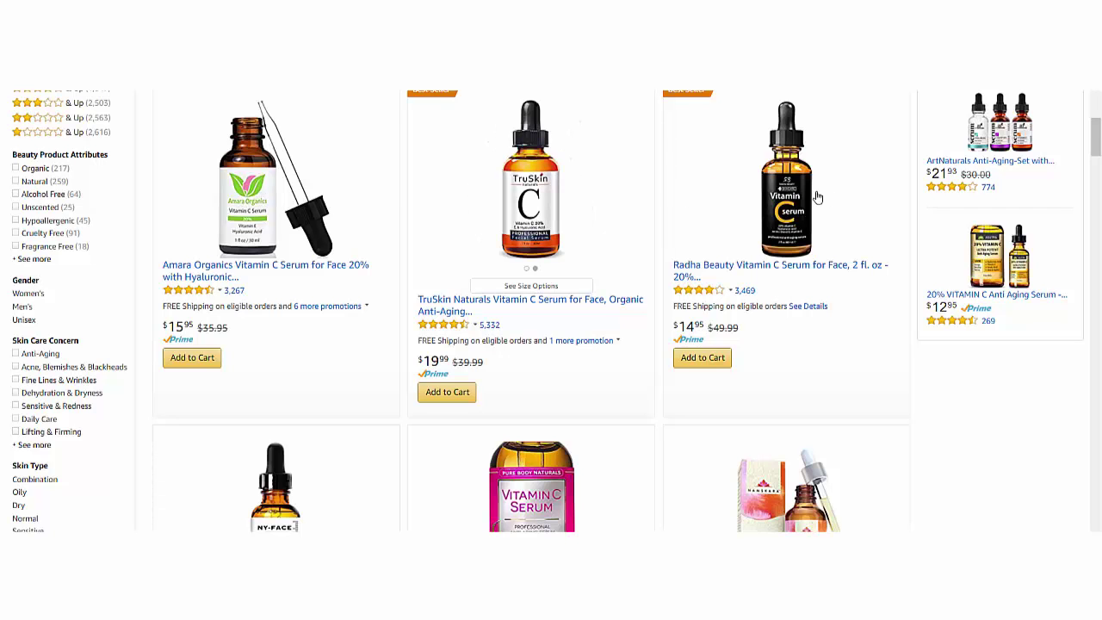
scroll(607, 249, "down", 4)
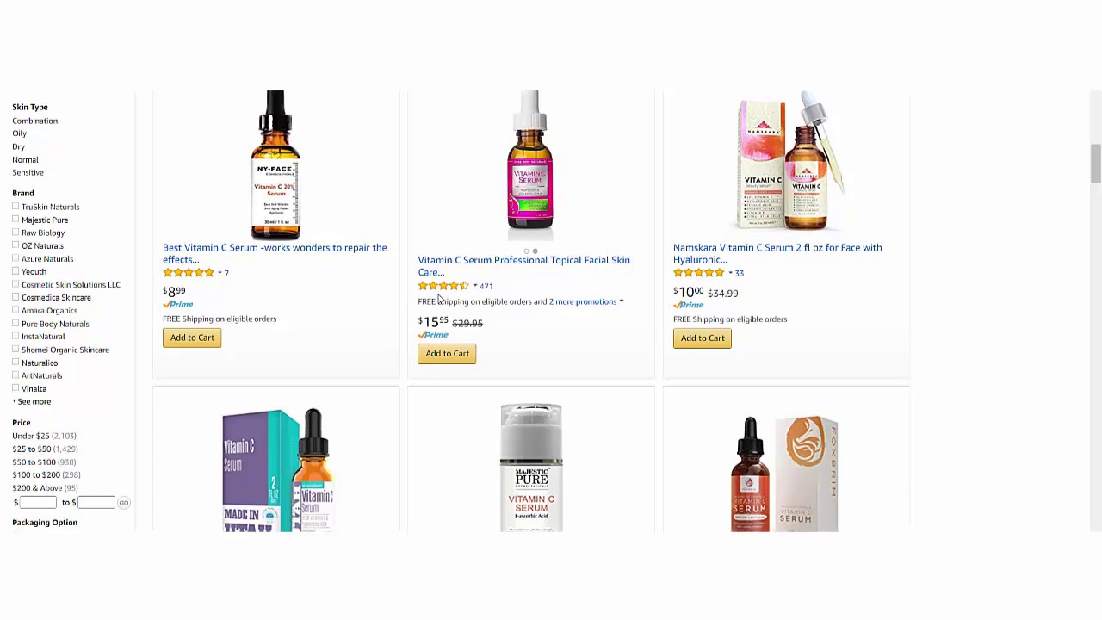
scroll(261, 257, "down", 2)
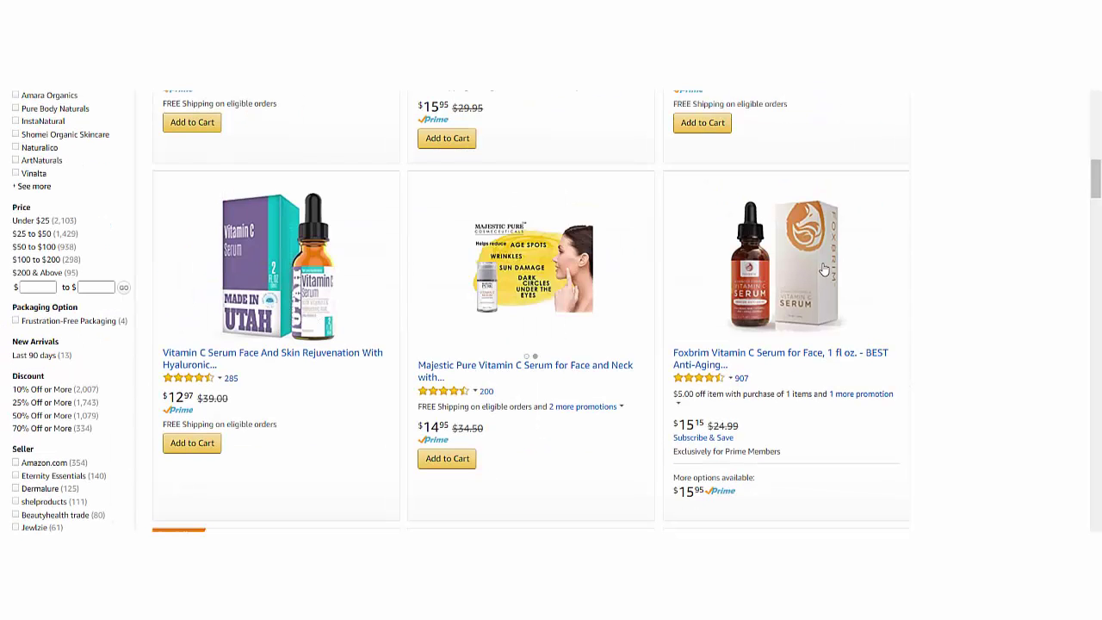
scroll(824, 269, "down", 3)
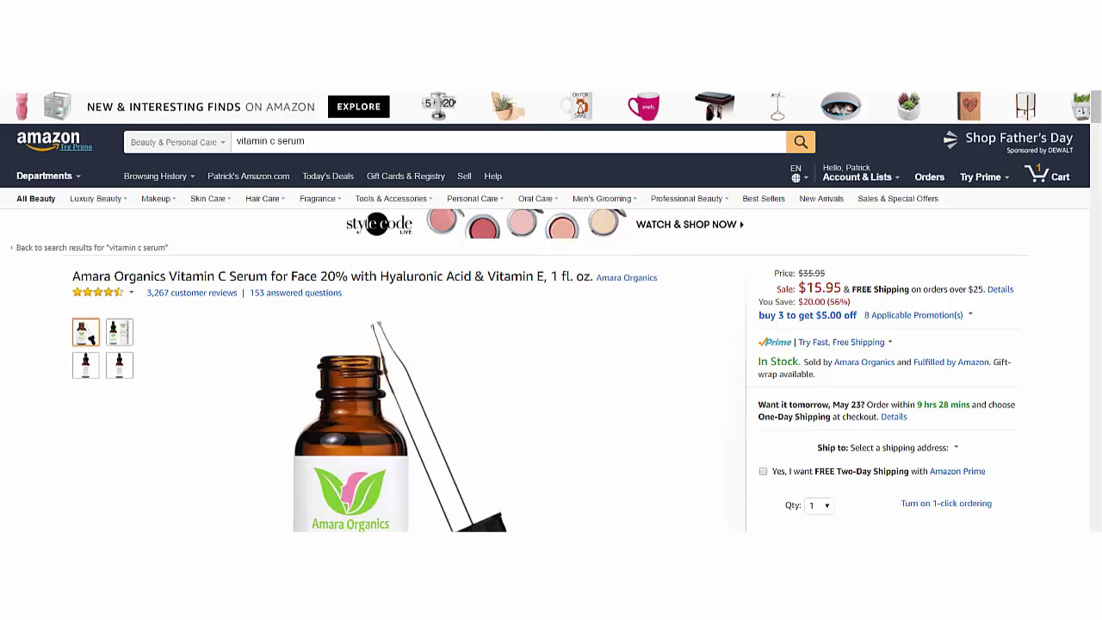
Step: Paste the Amara Organics, Claire-ity Skincare, Majestic Pure and other serum titles into WordCounter
left_click_drag(73, 277, 594, 279)
key("ctrl+c")
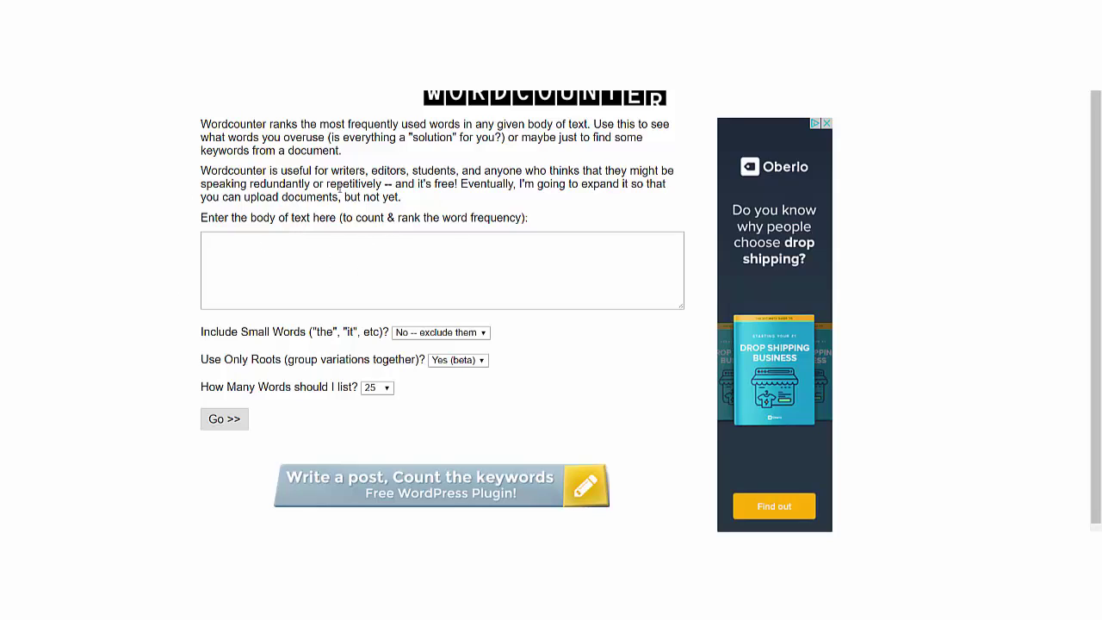
left_click(310, 242)
key("ctrl+v")
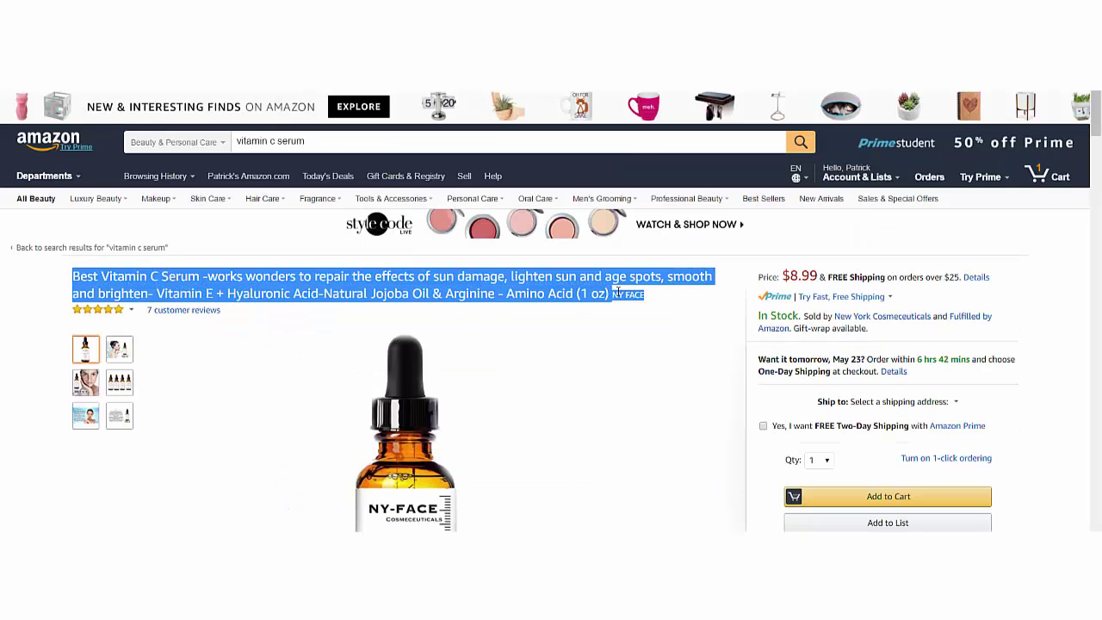
left_click_drag(644, 292, 610, 293)
type("Best Vitamin C Serum -works wonders to repair the effects of sun damage, lighten sun and age spots, smooth and brighten- Vitamin E + Hyaluronic Acid-Natural Jojoba Oil & Arginine - Amino Acid (1 oz)")
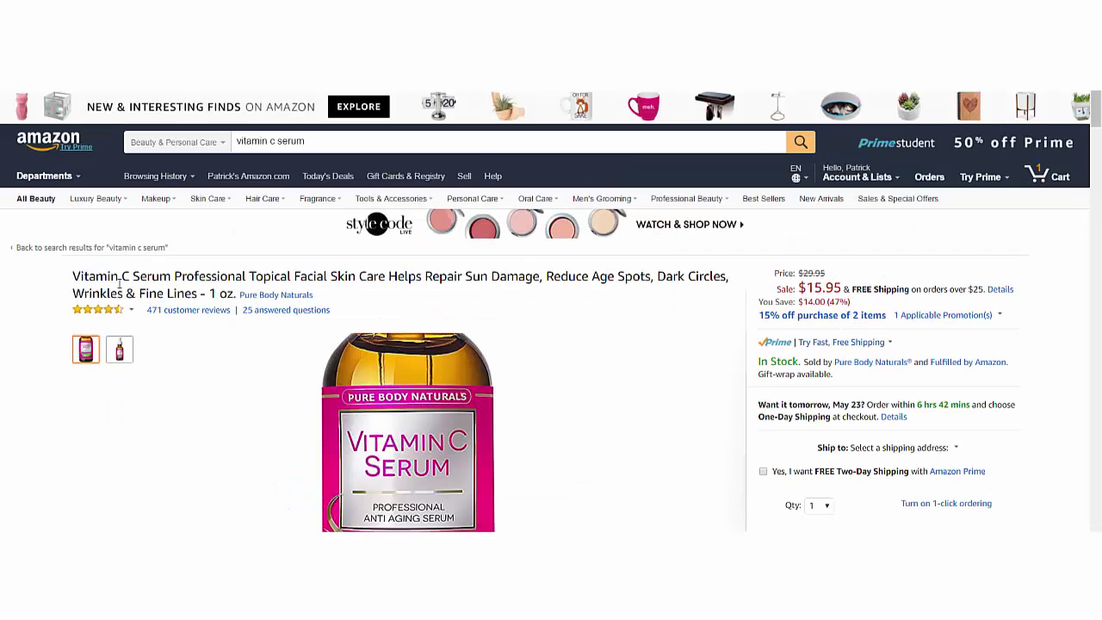
type("Vitamin C Serum Professional Topical Facial Skin Care Helps Repair Sun Damage, Reduce Age Spots, Dark Circles, Wrinkles & Fine Lines - 1 oz.")
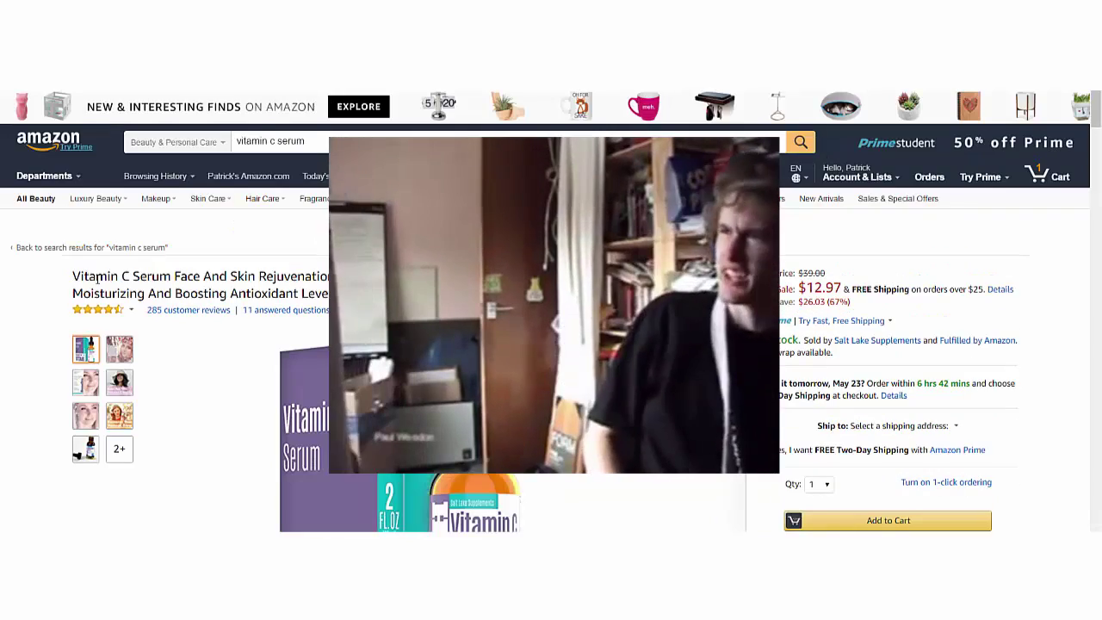
left_click_drag(99, 277, 592, 296)
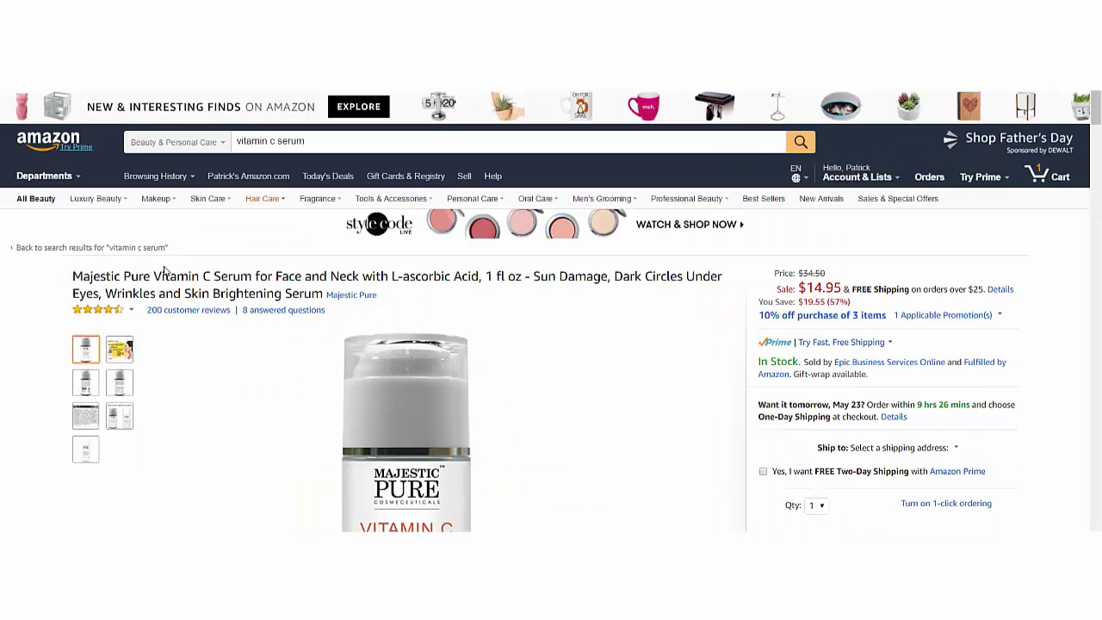
left_click_drag(74, 215, 322, 292)
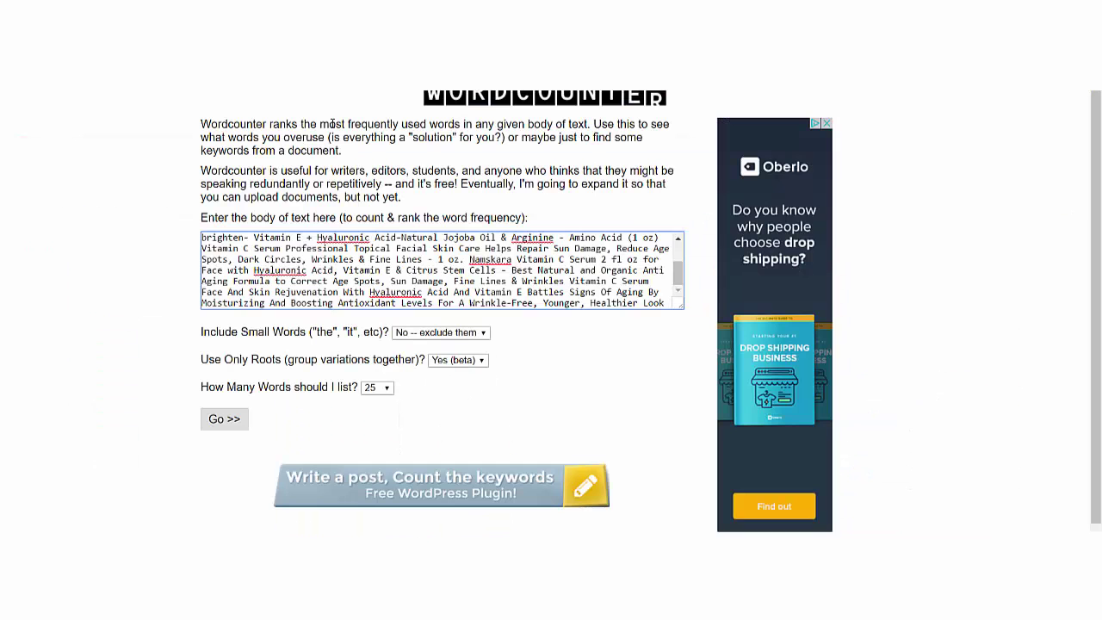
type("Majestic Pure Vitamin C Serum for Face and Neck with L-ascorbic Acid, 1 fl oz - Sun Damage, Dark Circles Under Eyes, Wrinkles and Skin Brightening Serum")
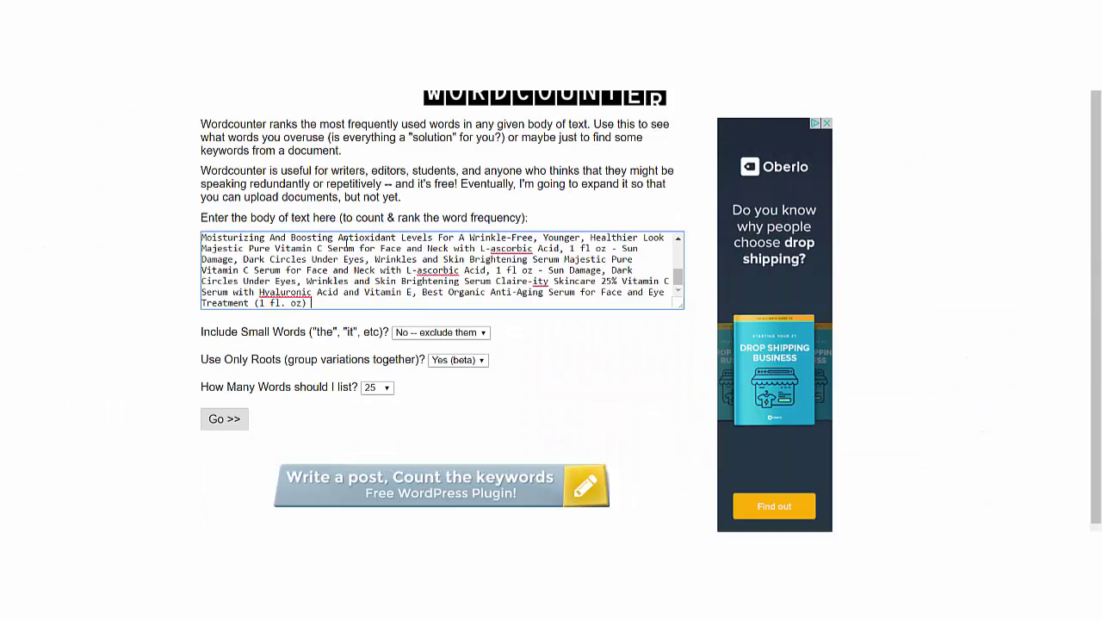
Step: Set WordCounter's 'How Many Words should I list?' option to 50
scroll(320, 270, "up", 5)
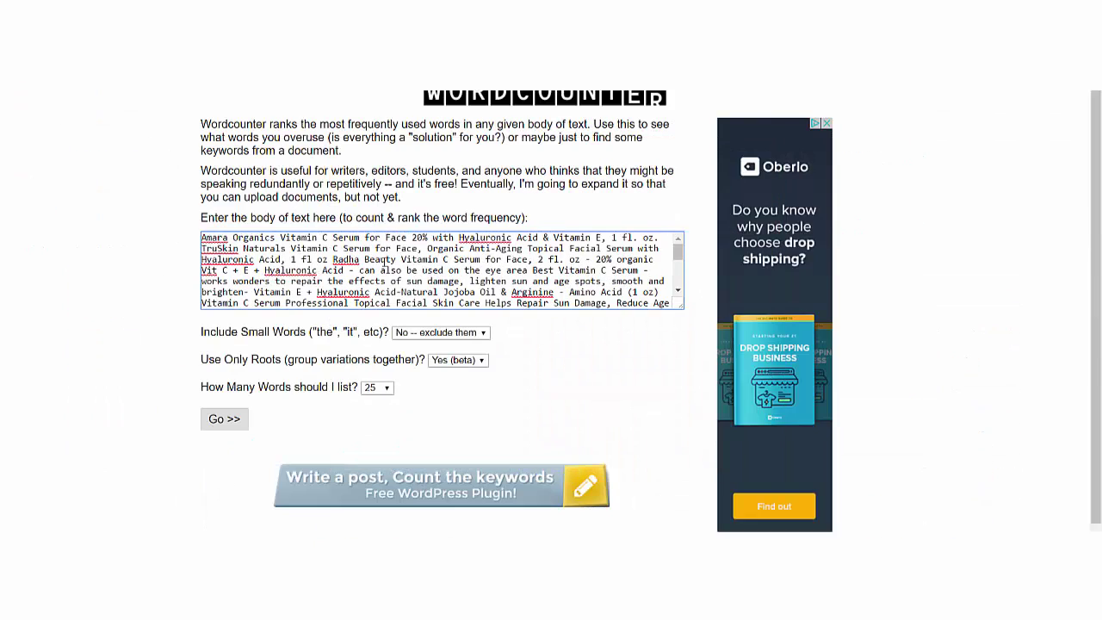
scroll(381, 264, "down", 5)
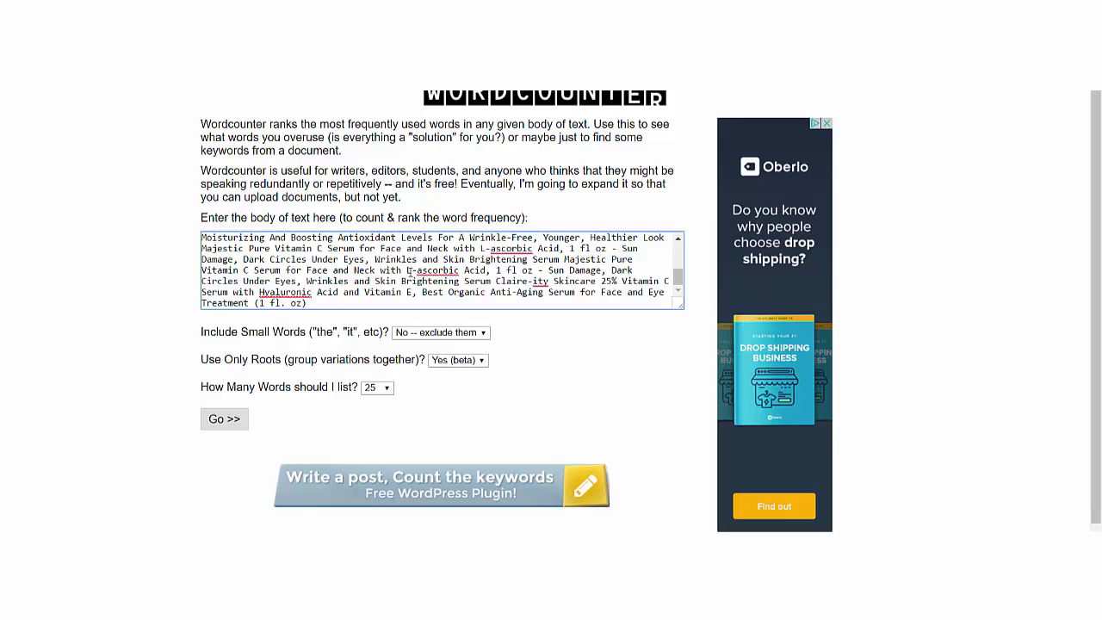
scroll(410, 271, "up", 5)
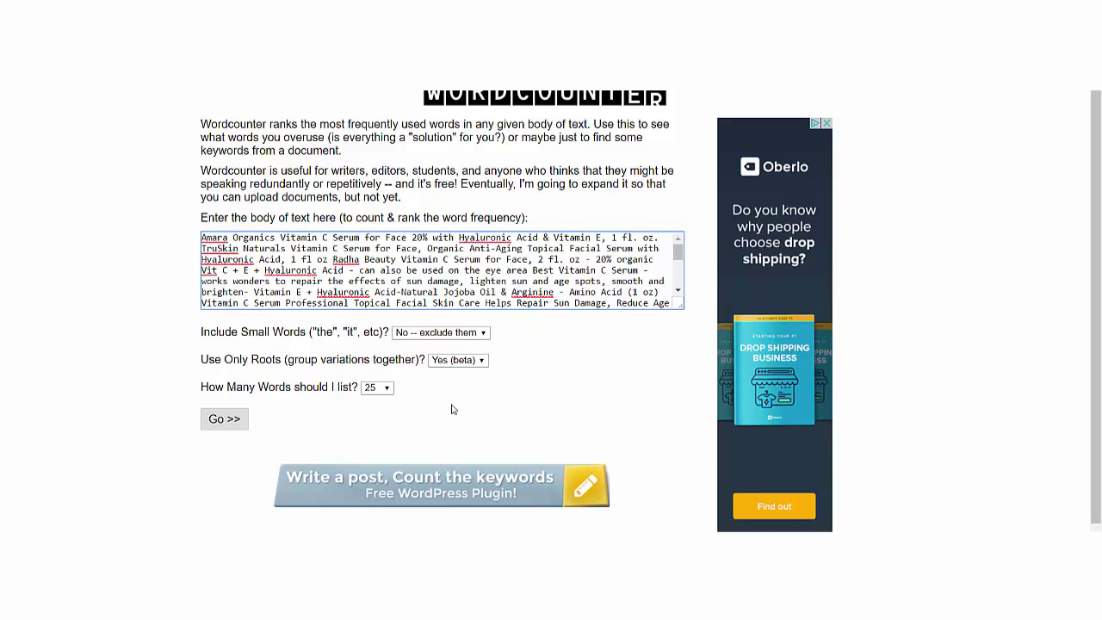
left_click(378, 390)
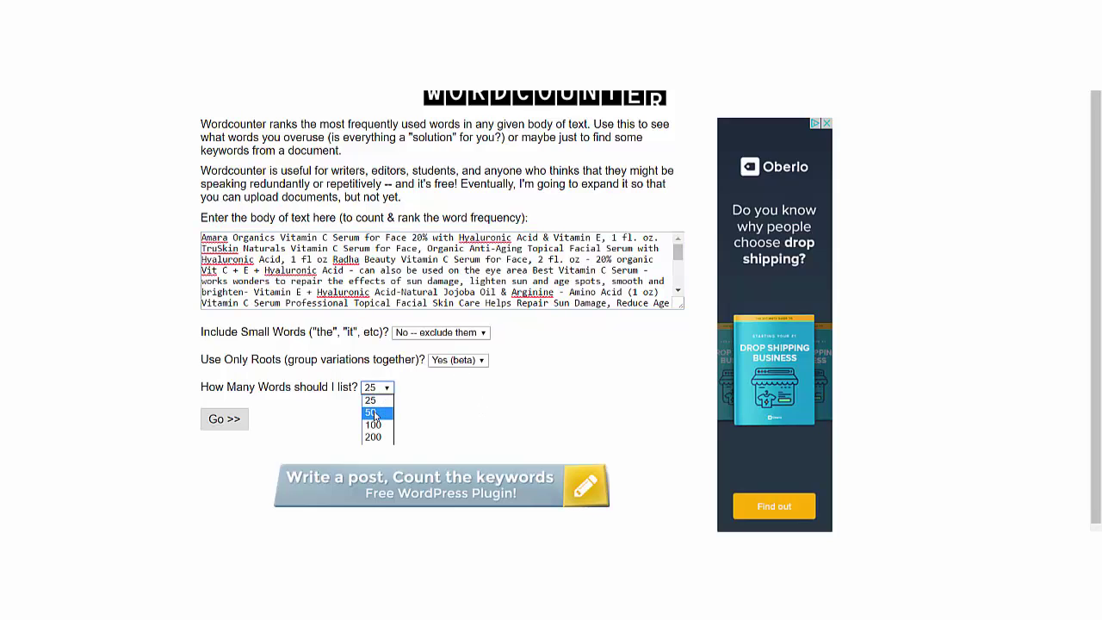
left_click(374, 413)
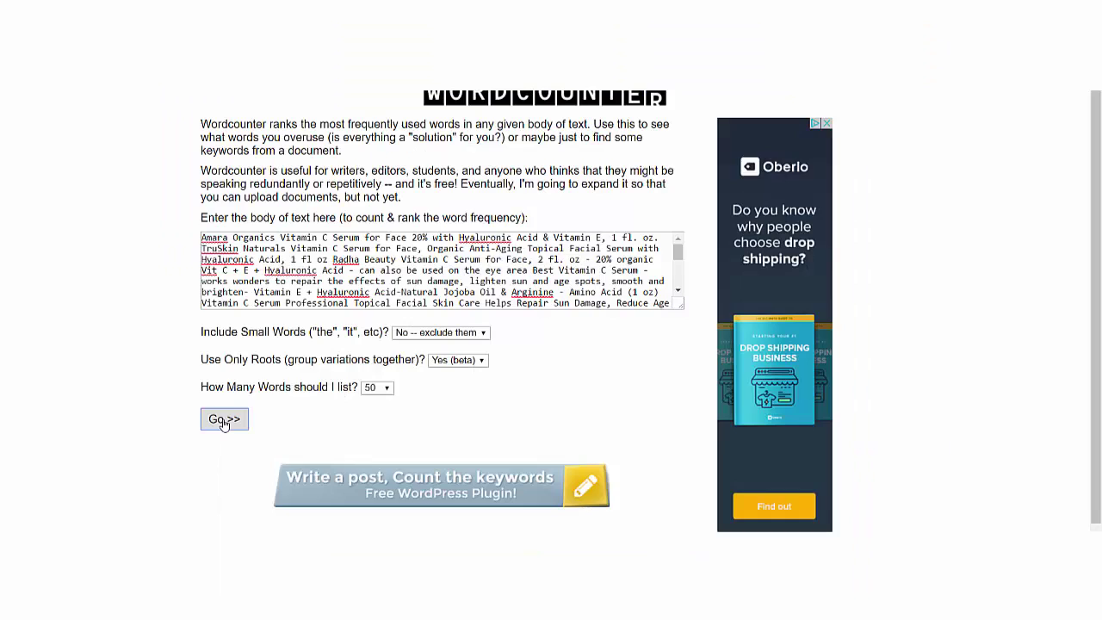
Step: Run the word frequency count on the serum titles, with vitamin 15 at the top
left_click(221, 419)
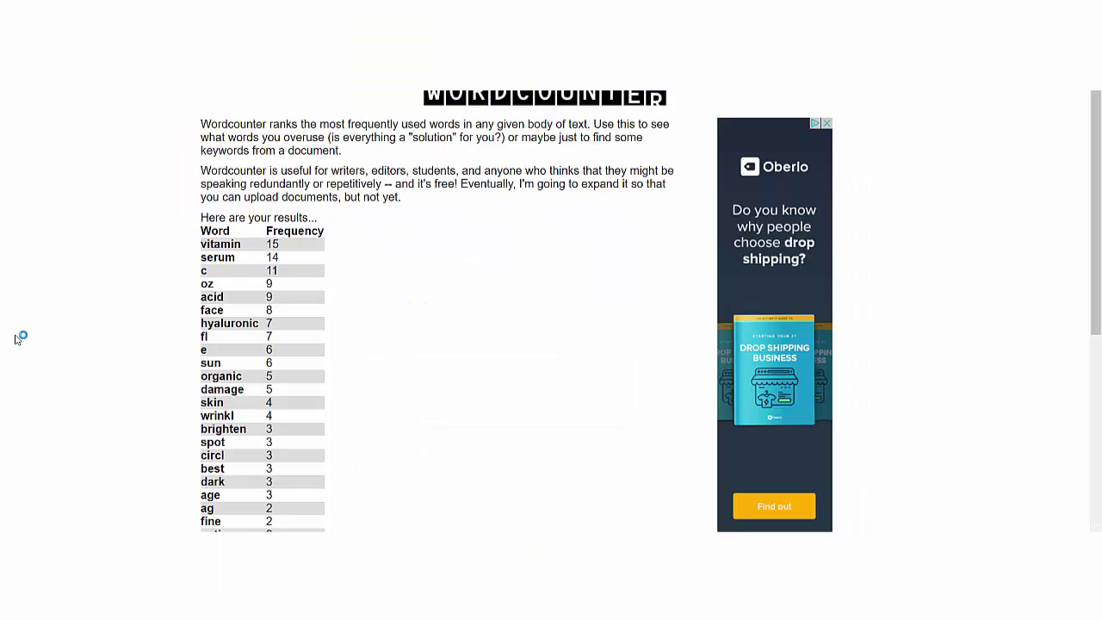
double_click(235, 245)
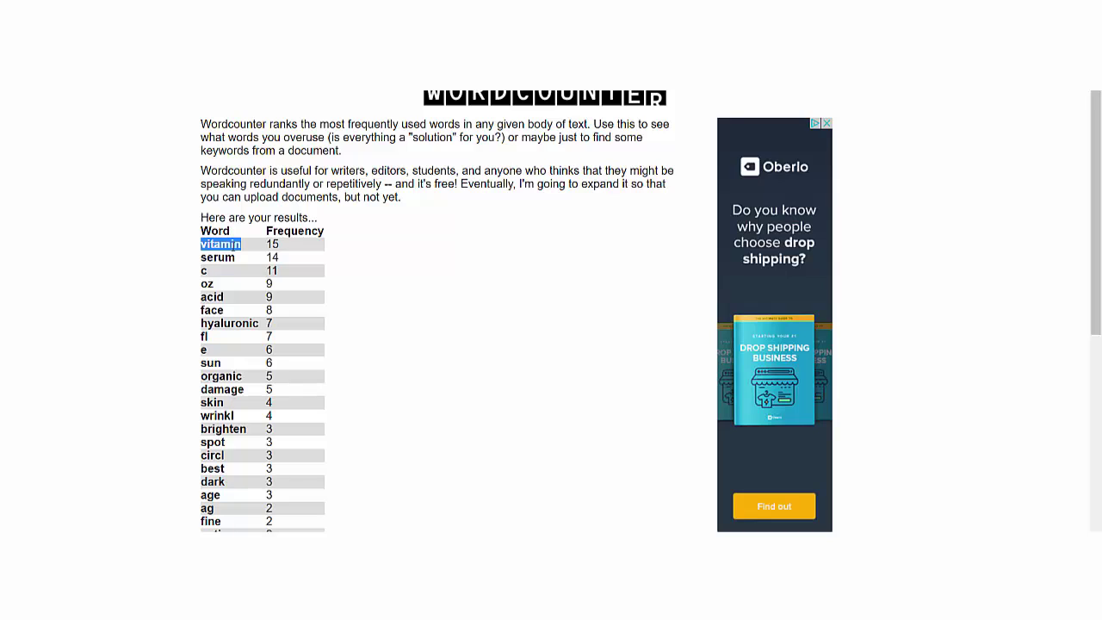
double_click(272, 245)
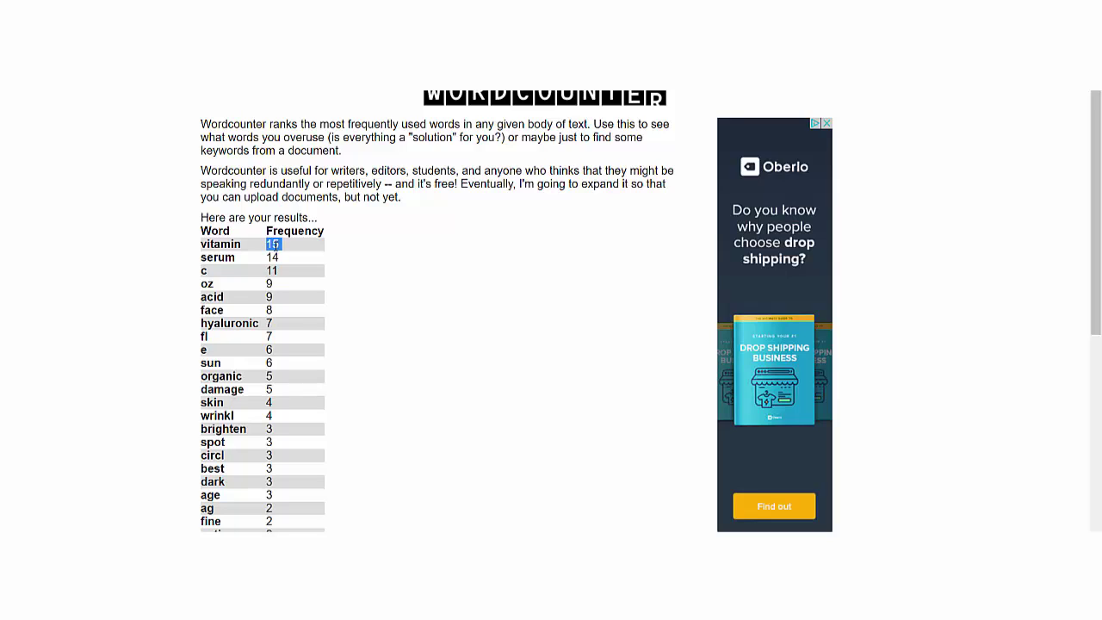
left_click(290, 248)
mouse_move(202, 244)
left_mouse_down()
mouse_move(227, 253)
mouse_move(231, 270)
mouse_move(285, 278)
mouse_move(196, 255)
mouse_move(204, 245)
left_mouse_up()
left_click(204, 245)
Step: Select the word and frequency table from 'vitamin' downward
scroll(261, 298, "down", 1)
scroll(261, 298, "down", 3)
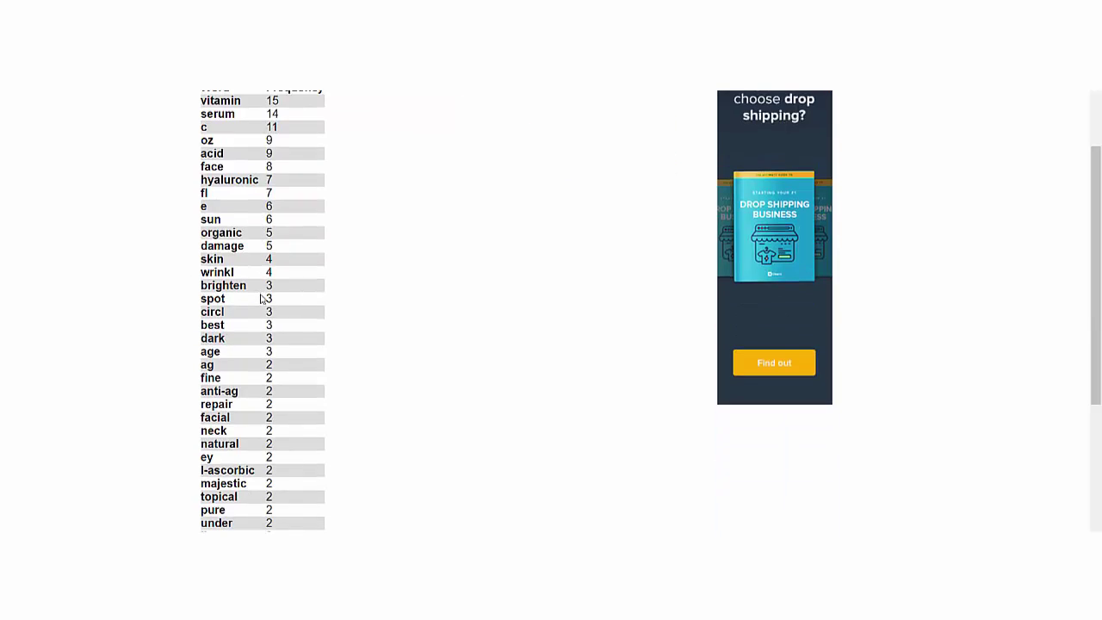
scroll(261, 298, "up", 3)
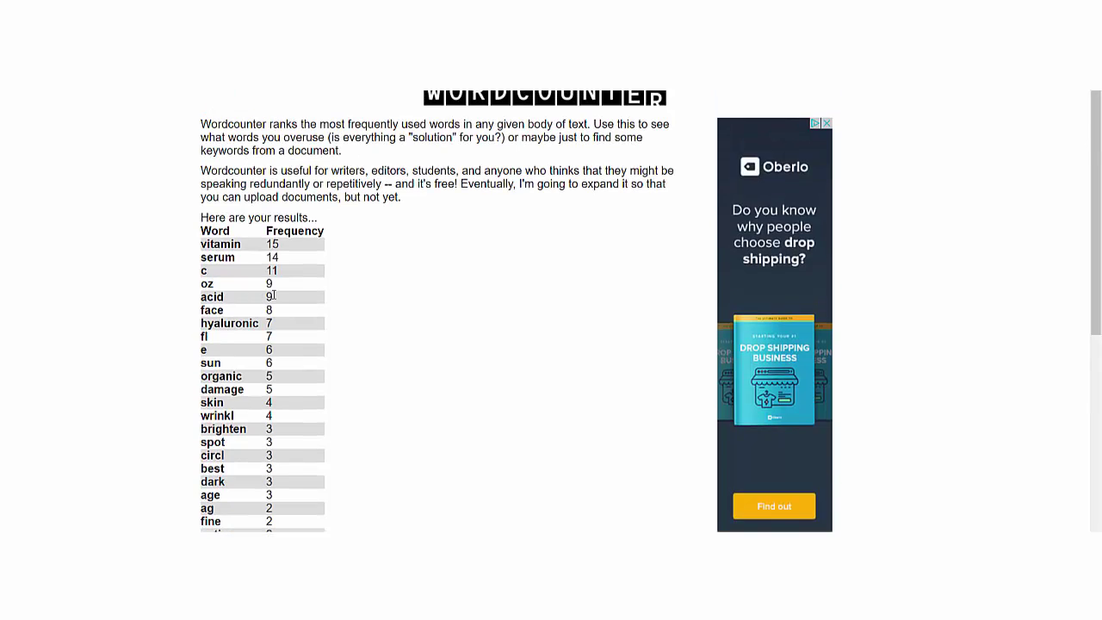
double_click(230, 323)
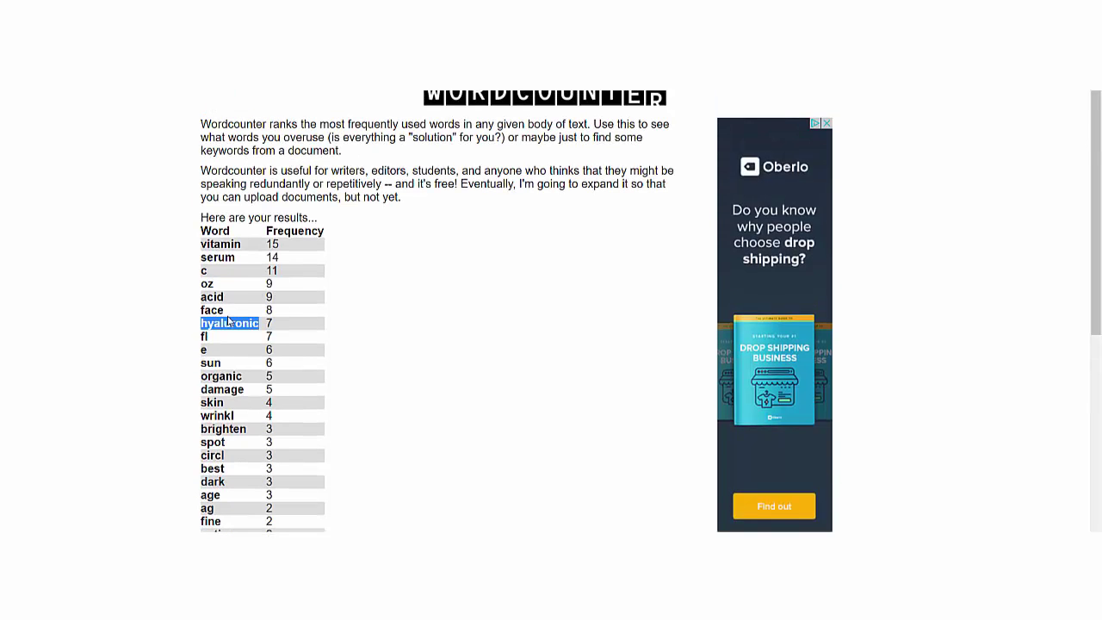
left_click(248, 323)
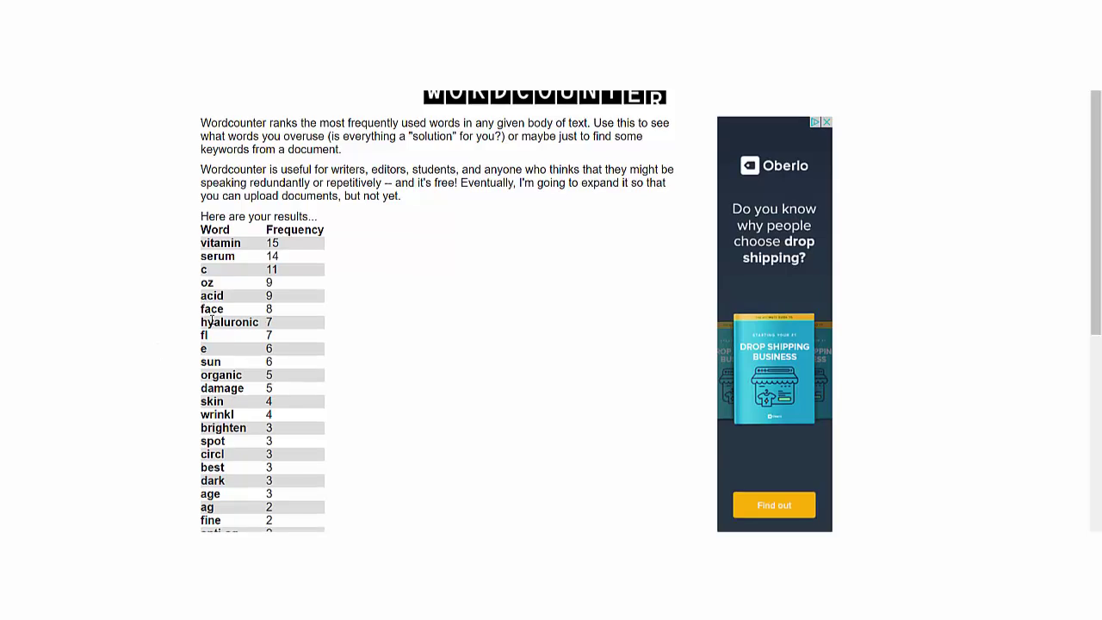
scroll(231, 276, "down", 3)
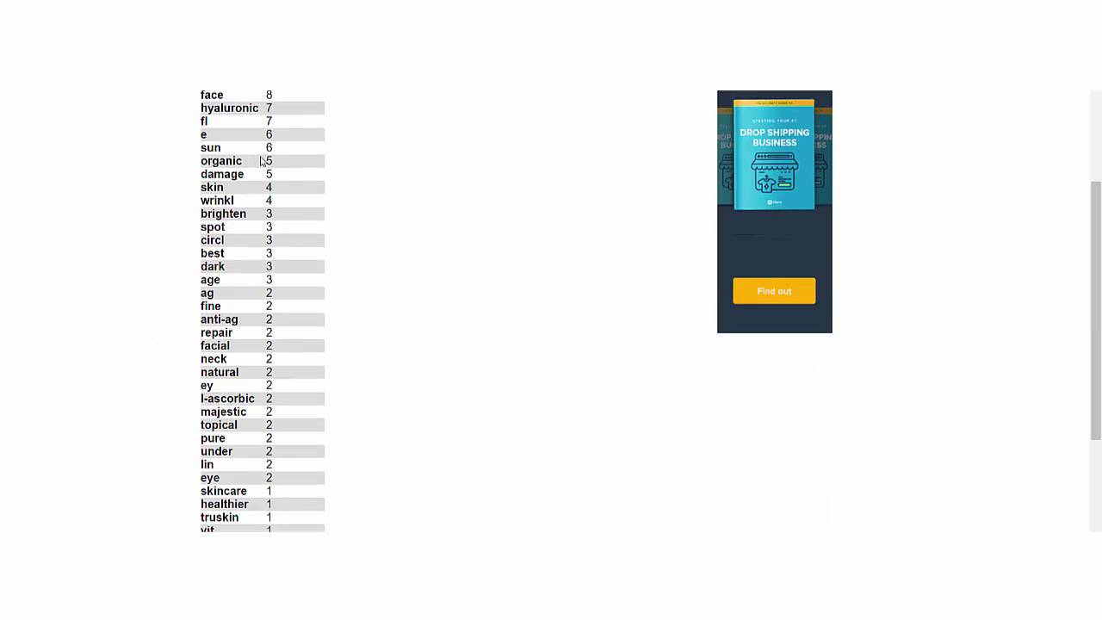
scroll(306, 234, "up", 3)
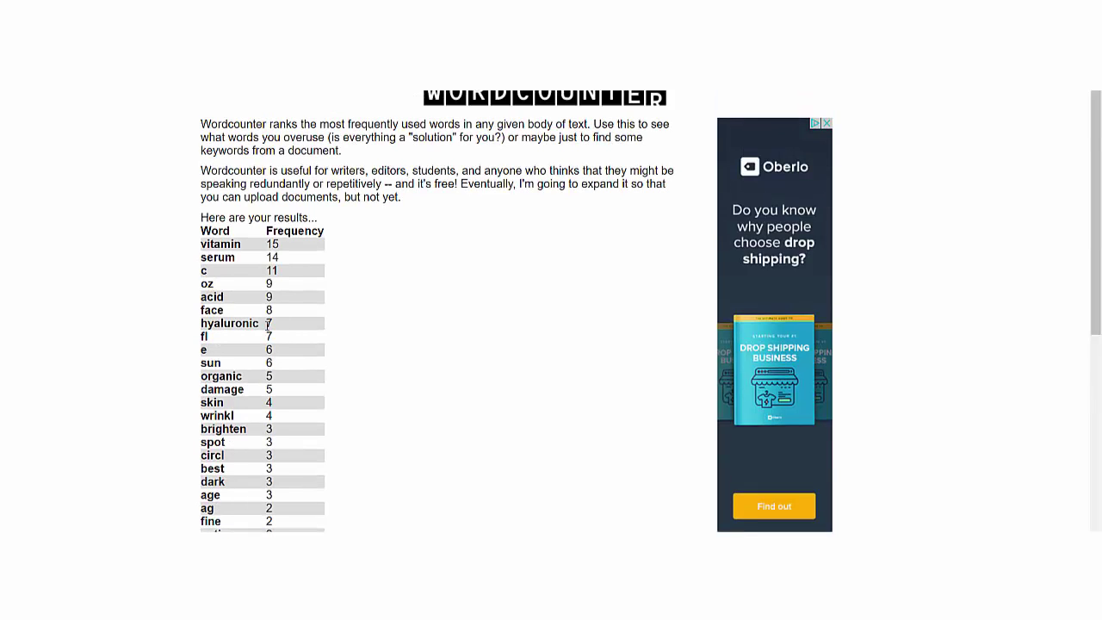
left_click_drag(201, 244, 270, 465)
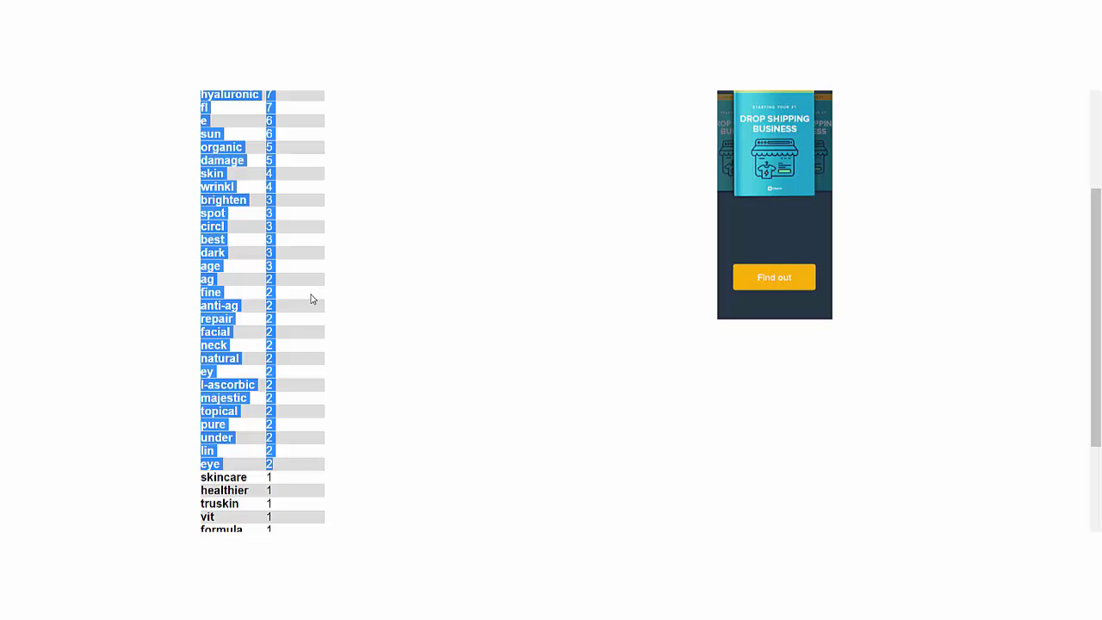
Step: Paste the word frequency table at A1 and enter 'vitamin c serum' and 'face serum' in D2–D3
key("ctrl+c")
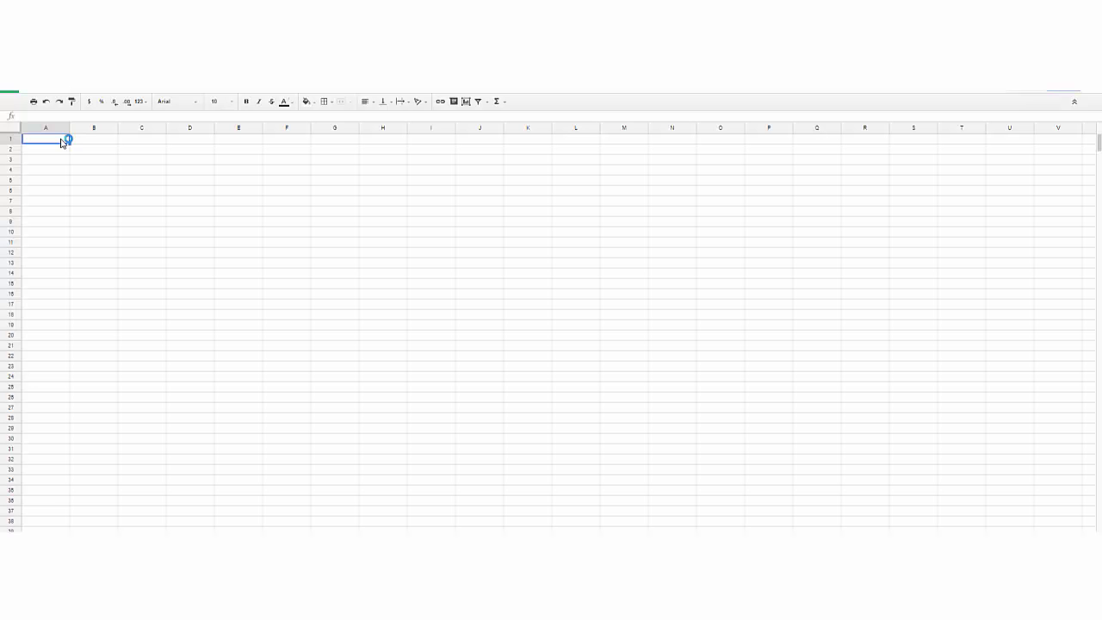
key("ctrl+v")
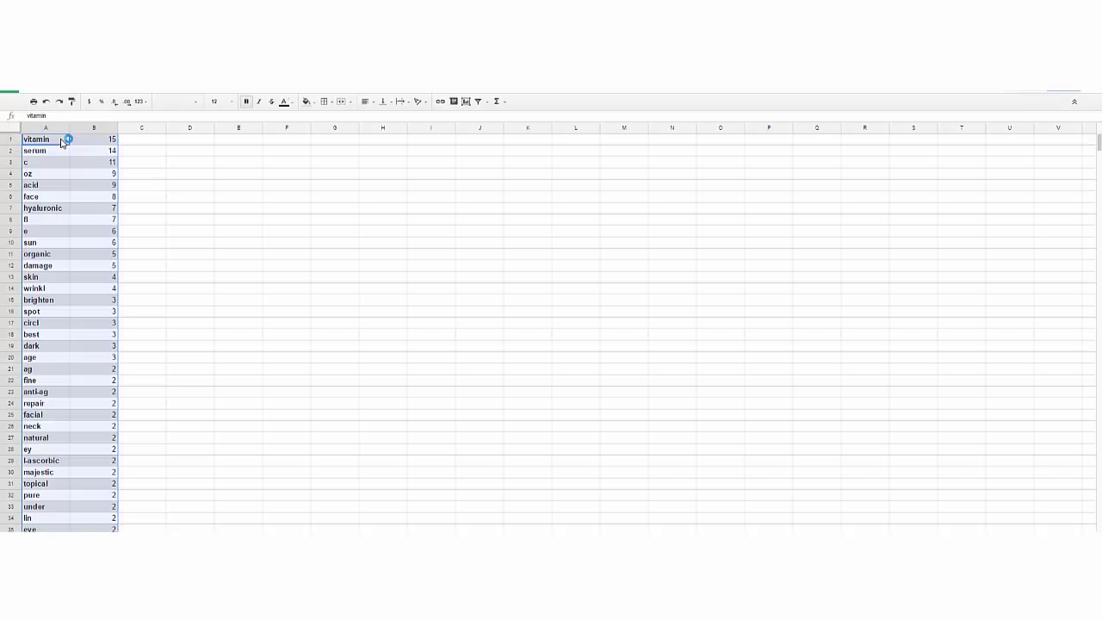
left_click(230, 231)
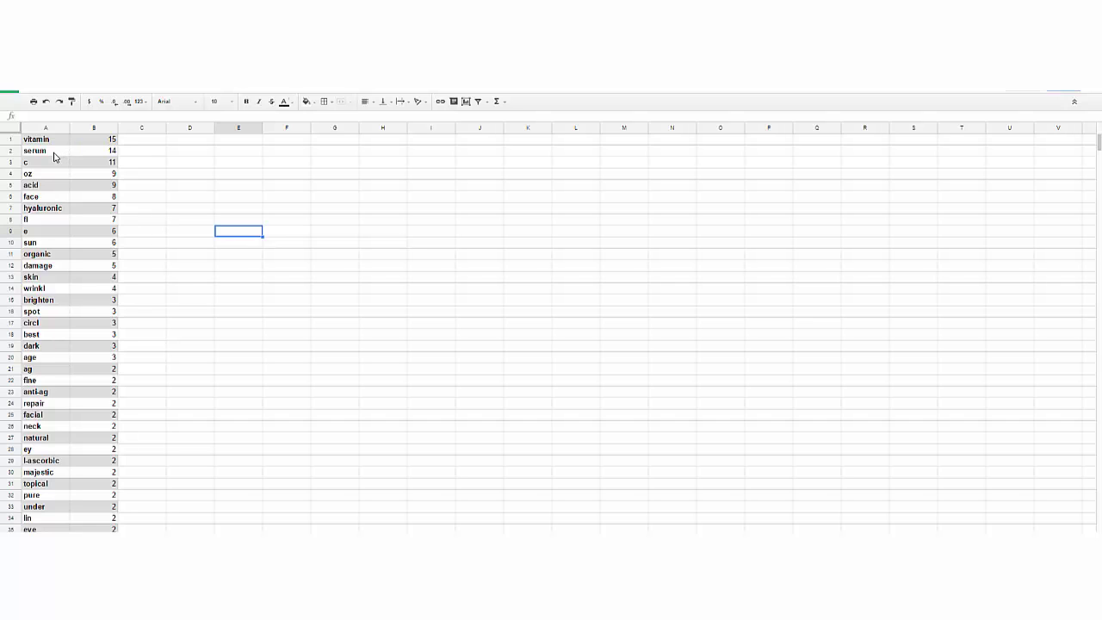
left_click(197, 156)
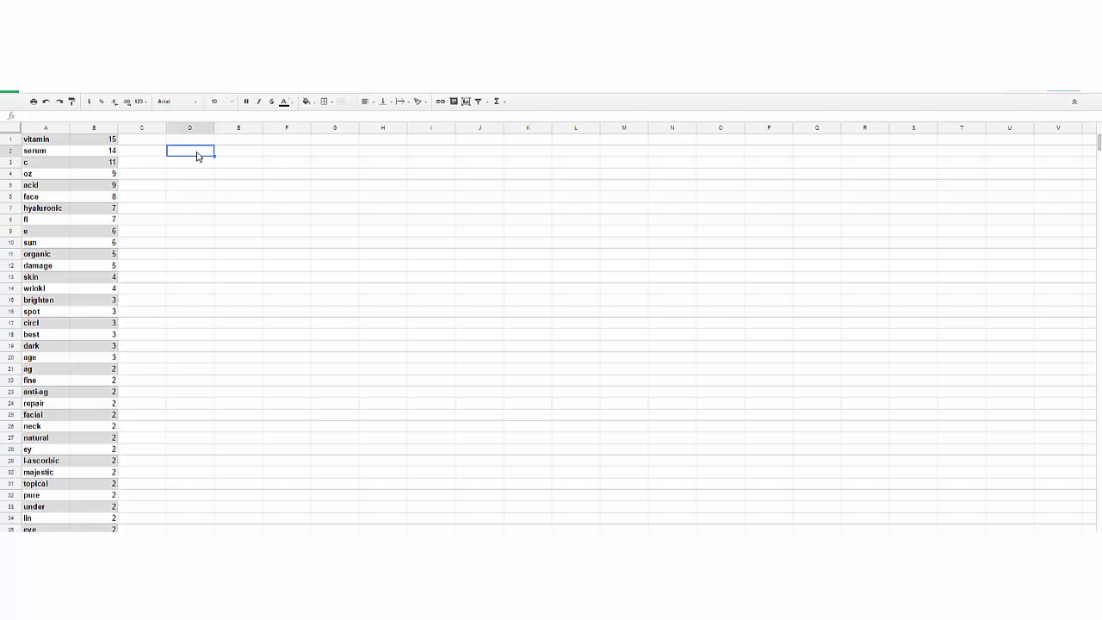
type("vitamin c serum")
key("Return")
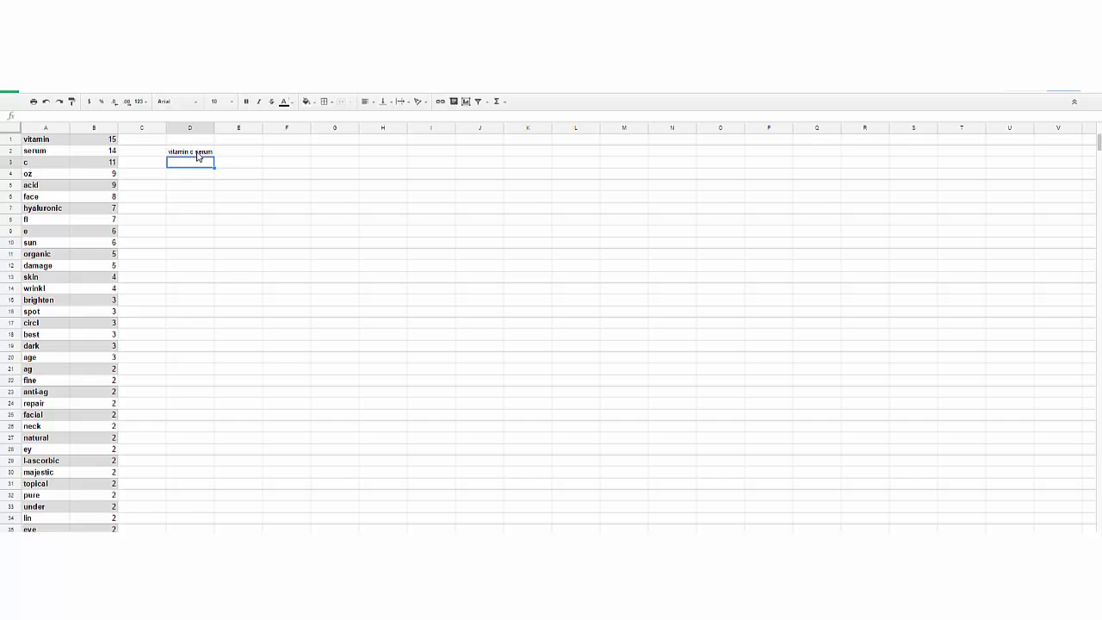
type("face serum")
key("Return")
Step: Add 'skin serum', 'hyaluronic' and 'skin damage' in D4–D6
left_click(50, 277)
left_click(203, 180)
type("skin serum")
key("Return")
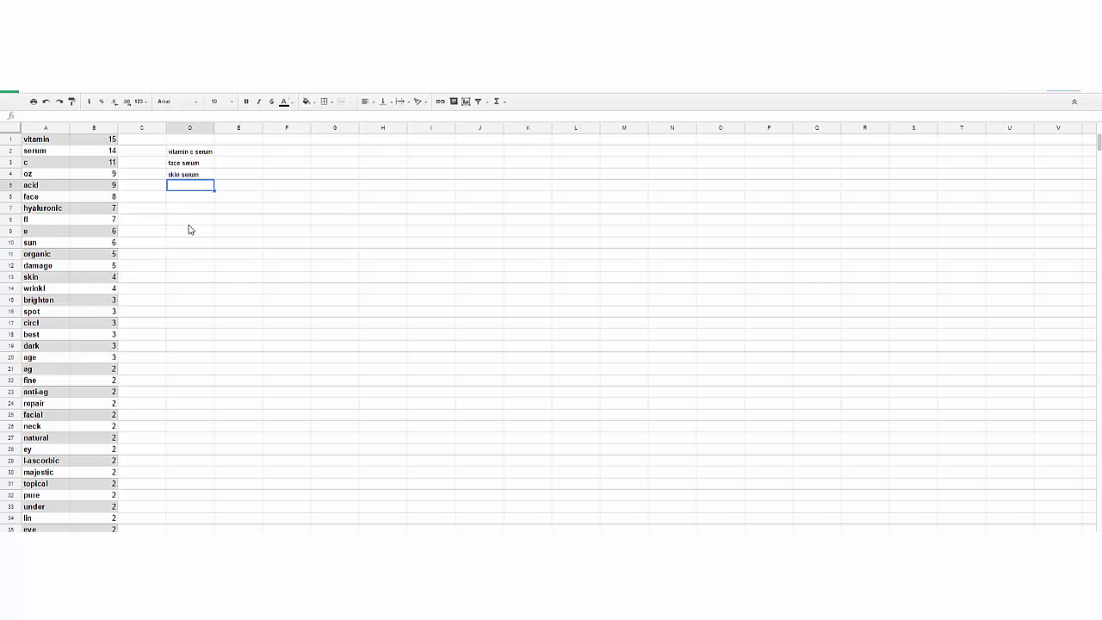
left_click(40, 208)
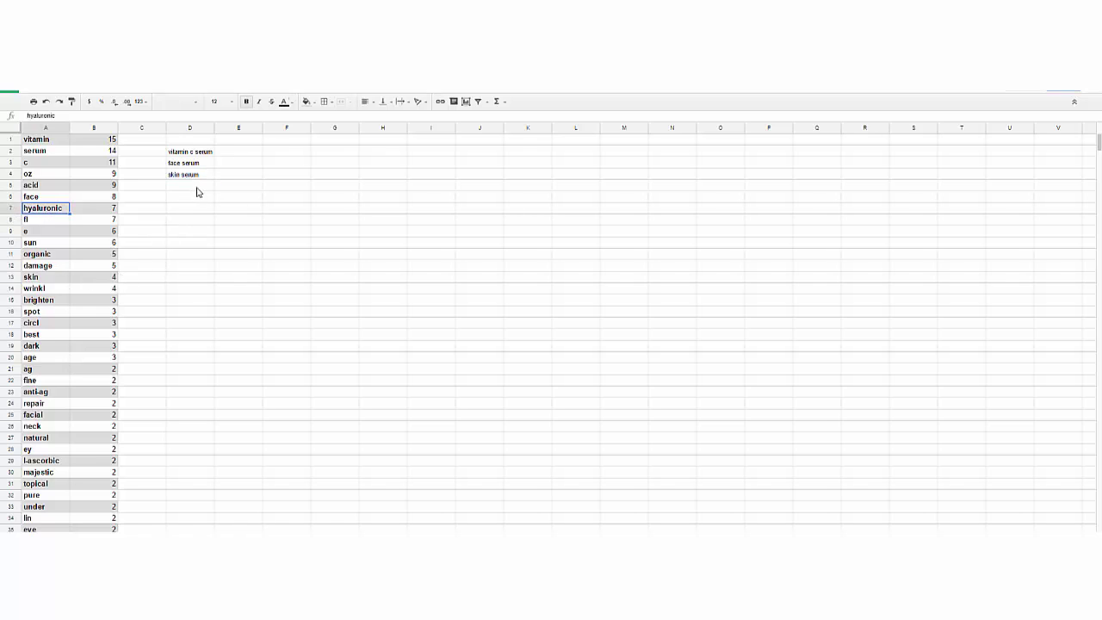
left_click(197, 188)
type("hyaluronic")
key("Return")
type("skin damage")
key("Return")
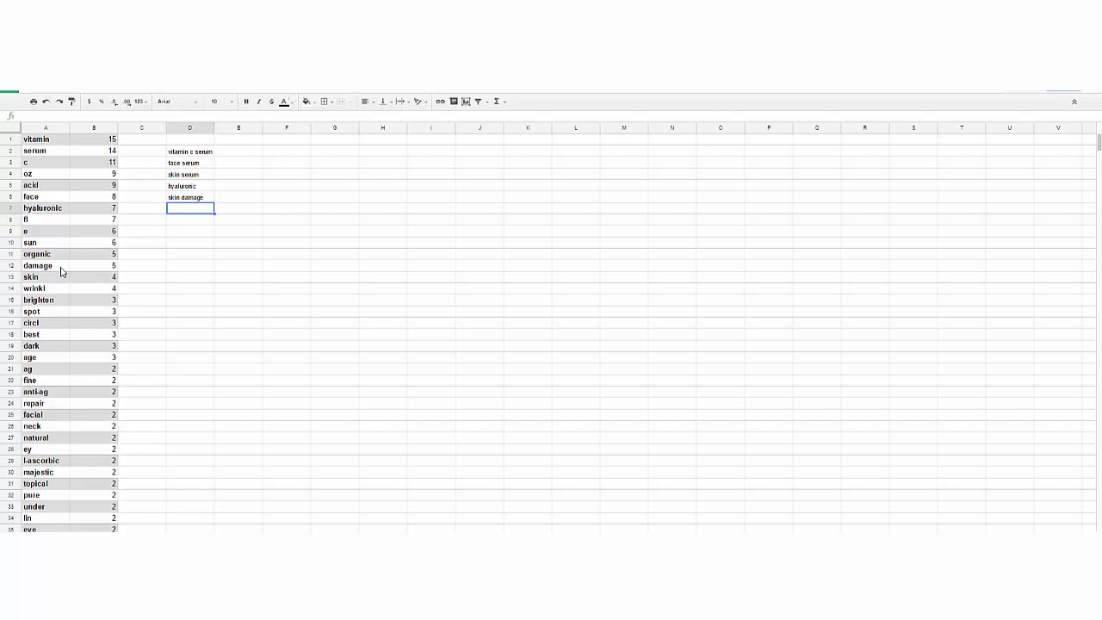
Step: Add 'eye circles', 'anti-aging' and 'skin repair' in D7–D9
left_click_drag(58, 268, 79, 272)
left_click(181, 212)
type("eye circles")
key("Return")
type("anti-aging")
key("Return")
type("skin repair")
key("Return")
Step: Enter 'anti wrinkle' in cell D10
left_click_drag(190, 151, 197, 221)
left_click(183, 247)
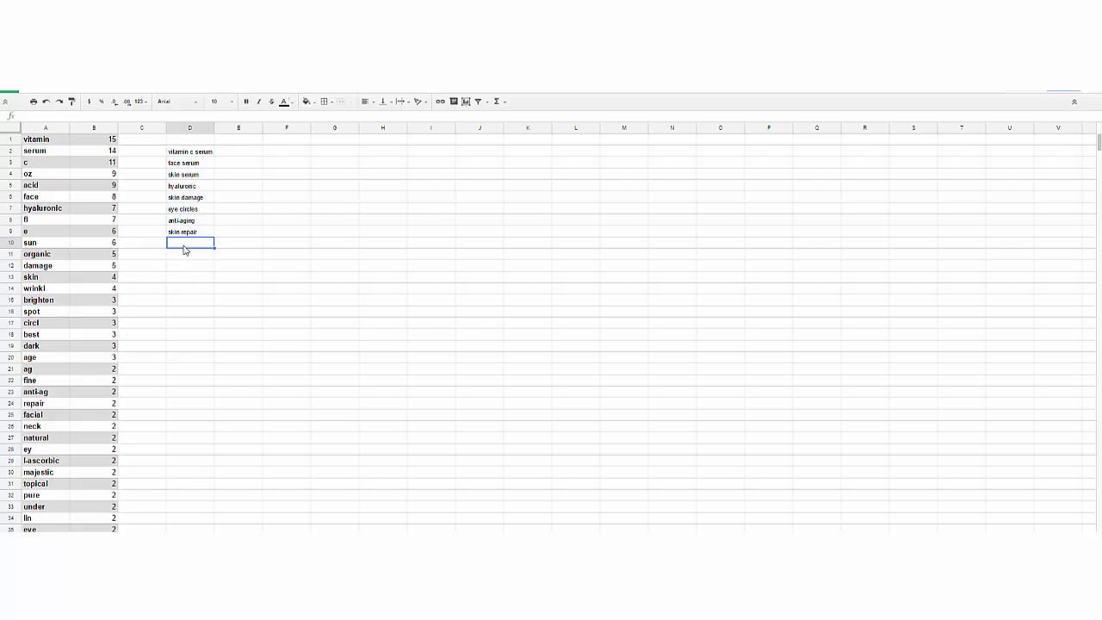
type("wrinkle")
key("Home")
type("anti")
key("Return")
Step: Add 'face cream' in D11, completing the ten keyword phrases in column D
key("Up")
key("Up")
key("Down")
key("Down")
key("Up")
key("Up")
key("Down")
key("Down")
key("Up")
key("Up")
key("Up")
key("Up")
key("Up")
key("Up")
key("Up")
key("Down")
key("Down")
key("Down")
key("Down")
key("Down")
key("Down")
key("Down")
type("face cream")
key("Return")
left_click_drag(190, 158, 198, 252)
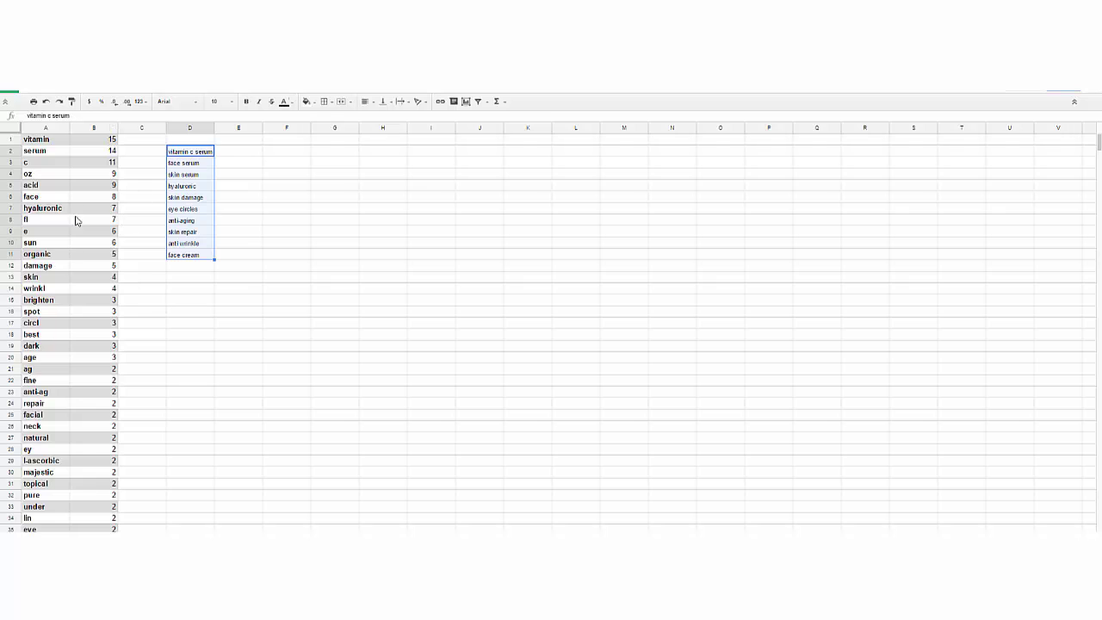
left_click(252, 197)
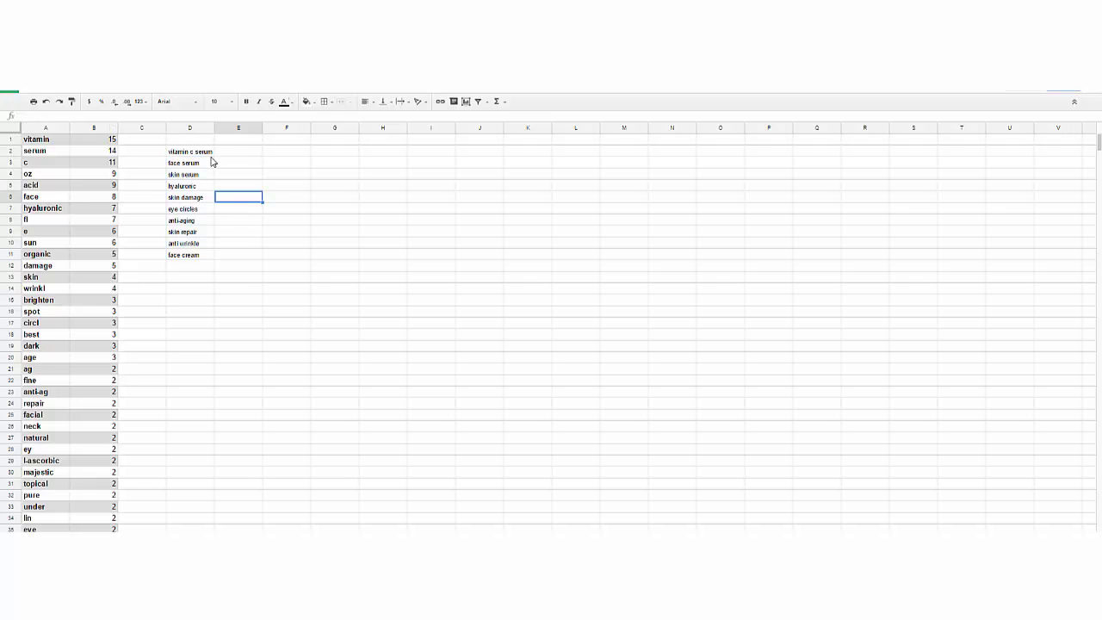
Step: Trim Amazon's search to 'vitamin c' to view its autocomplete suggestions
key("ctrl+Tab")
left_click(511, 172)
scroll(511, 171, "up", 3)
key("ctrl+Tab")
key("ctrl+Tab")
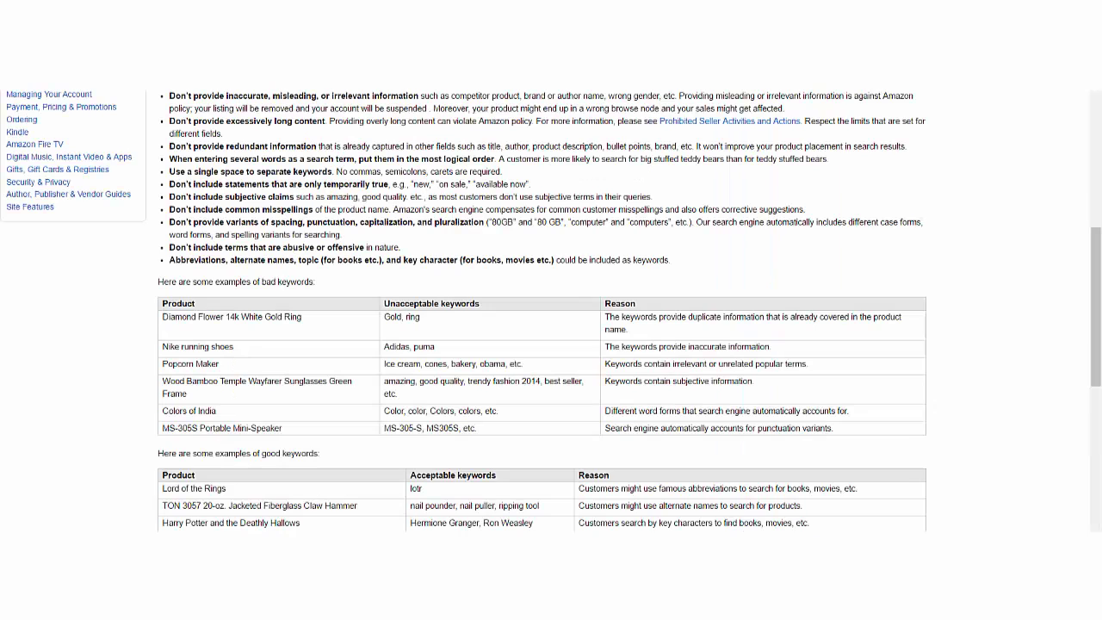
scroll(307, 214, "up", 5)
scroll(307, 214, "up", 4)
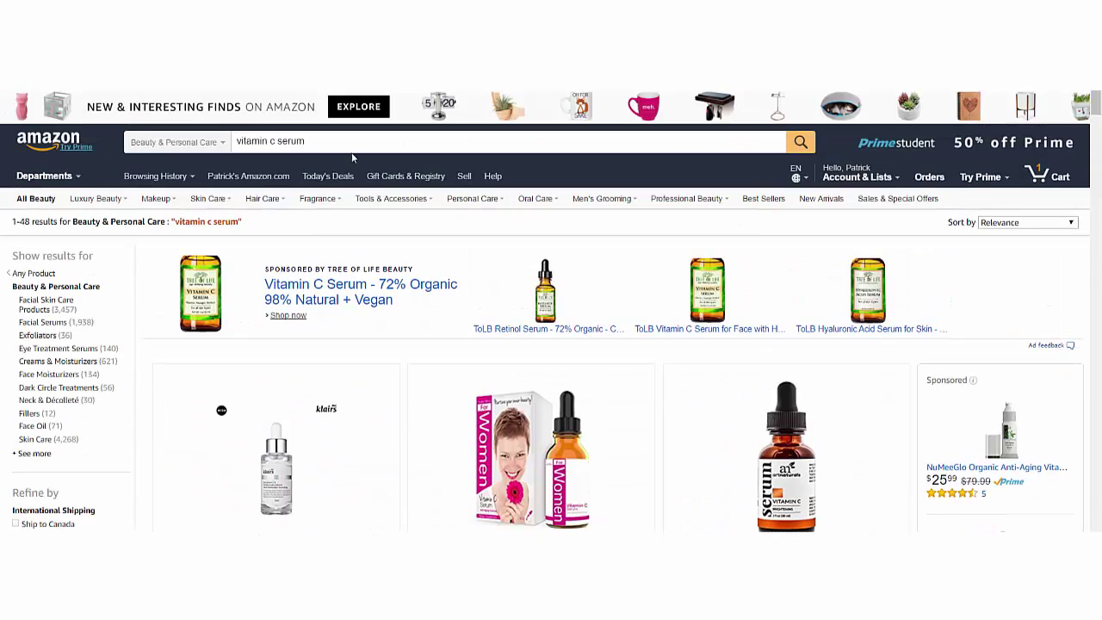
left_click(362, 142)
key("BackSpace")
key("BackSpace")
key("BackSpace")
key("BackSpace")
key("BackSpace")
key("BackSpace")
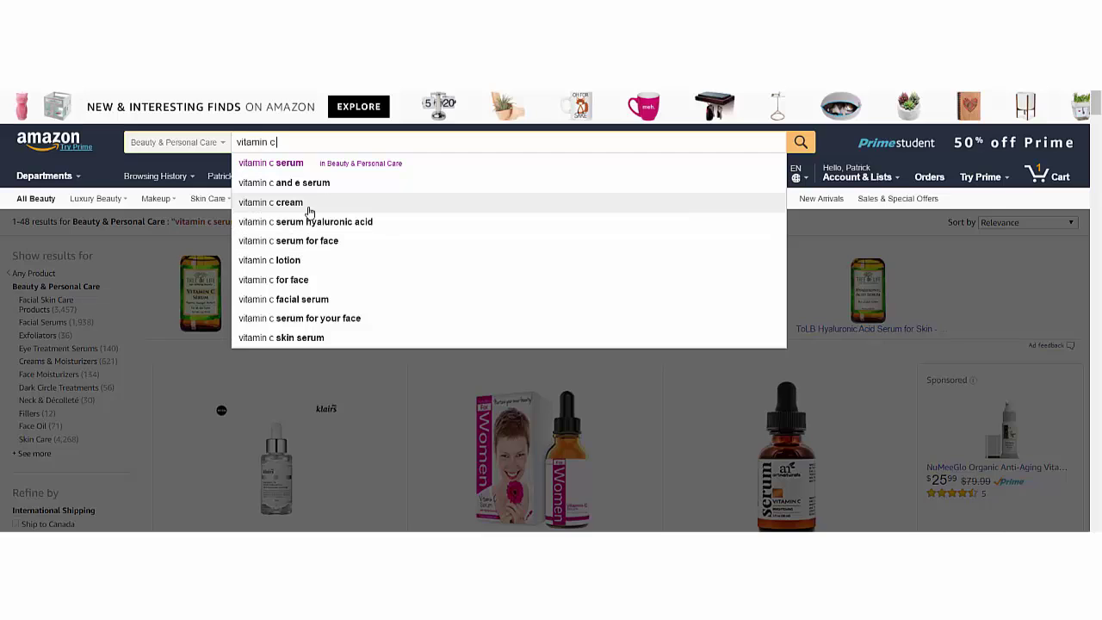
Step: Add 'vitamin c cream' in D12, correcting the 'scream' typo
key("alt+Tab")
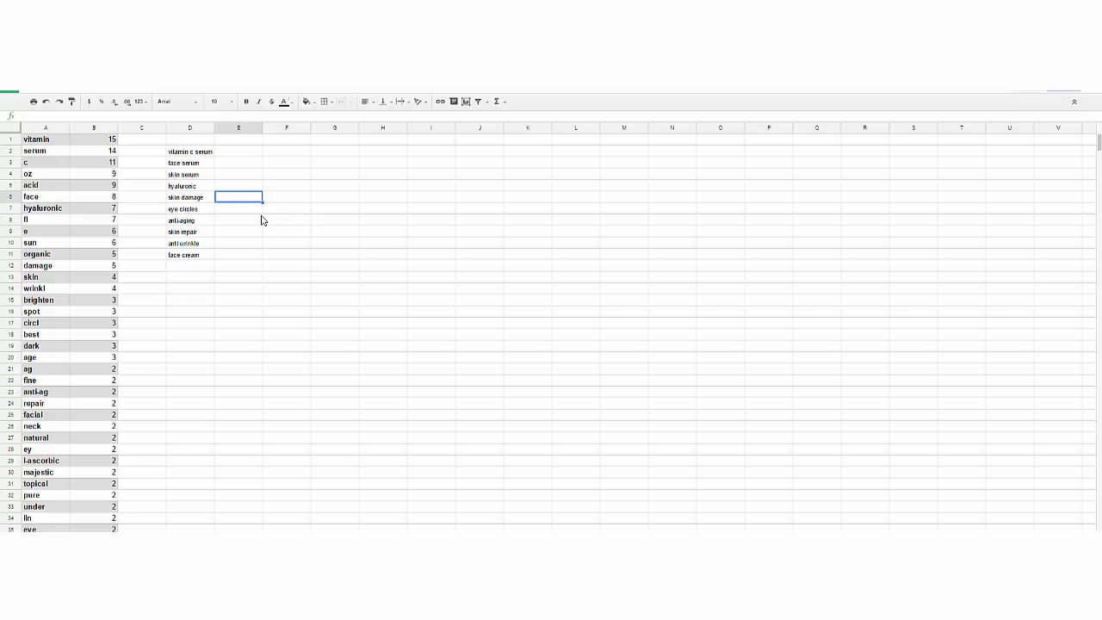
left_click_drag(204, 163, 200, 266)
left_click(199, 266)
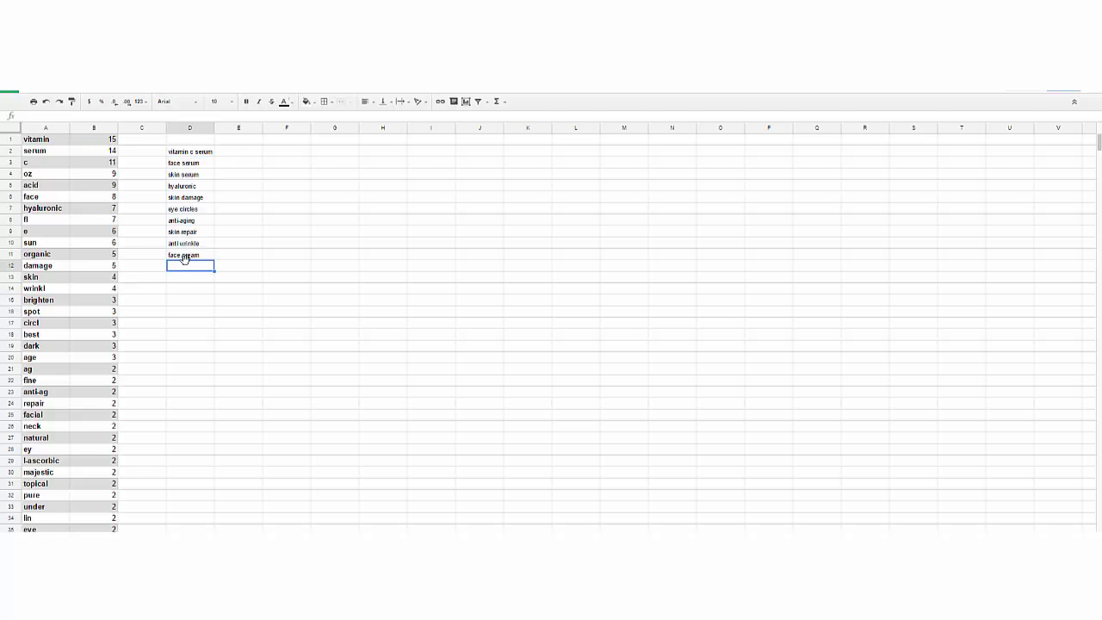
type("vitamin c scream")
key("Return")
left_click(194, 267)
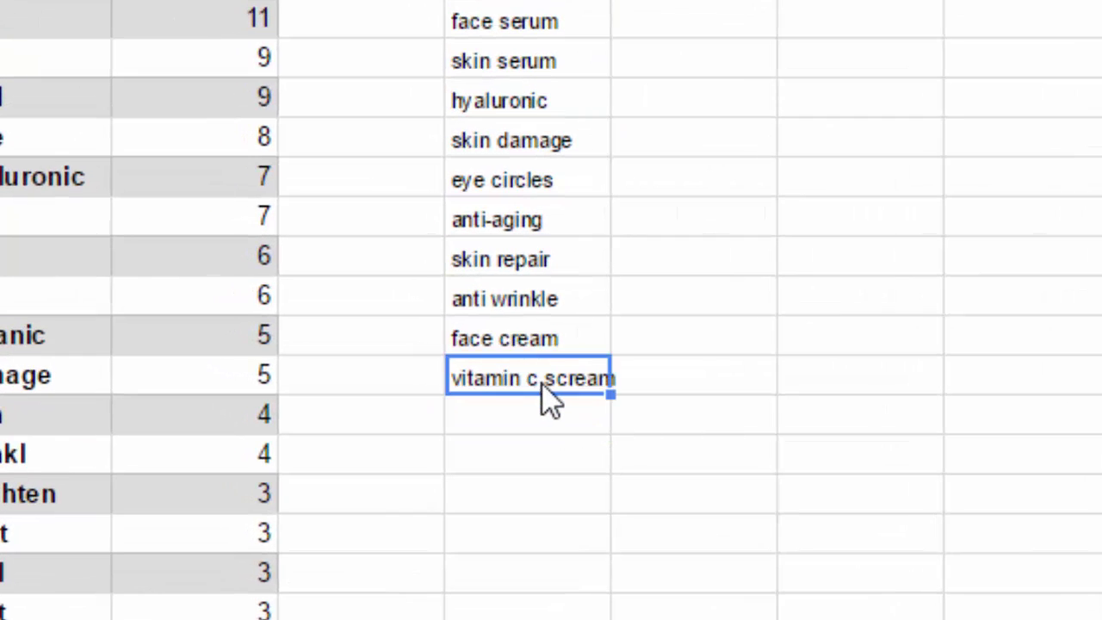
double_click(543, 386)
double_click(570, 386)
type("cream")
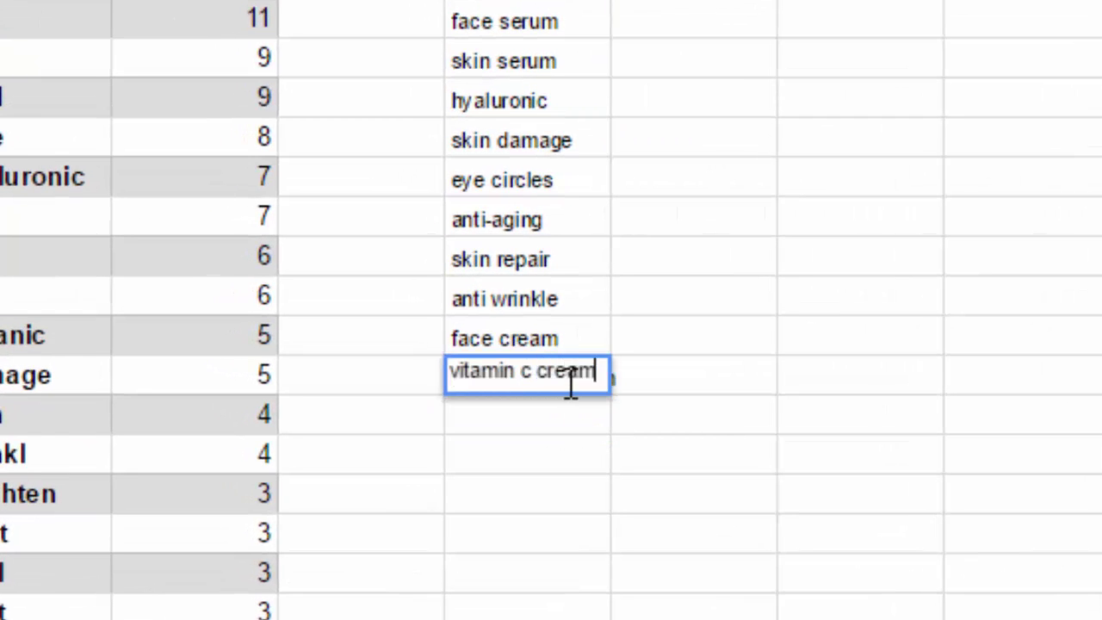
key("Return")
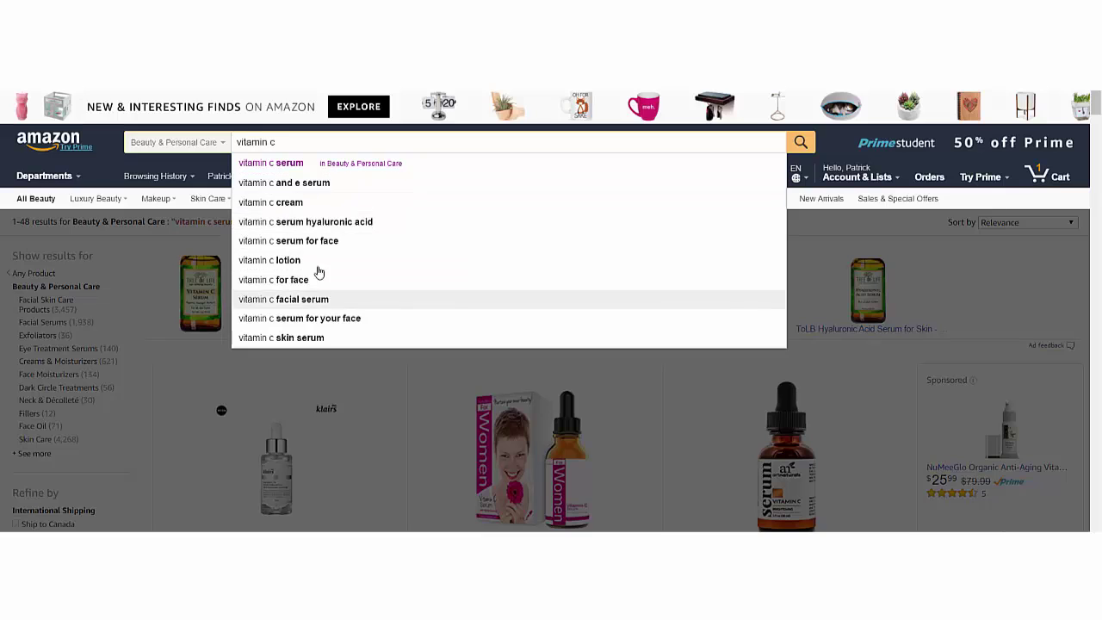
Step: Add 'vitamin c serum for face' in D13
key("alt+Tab")
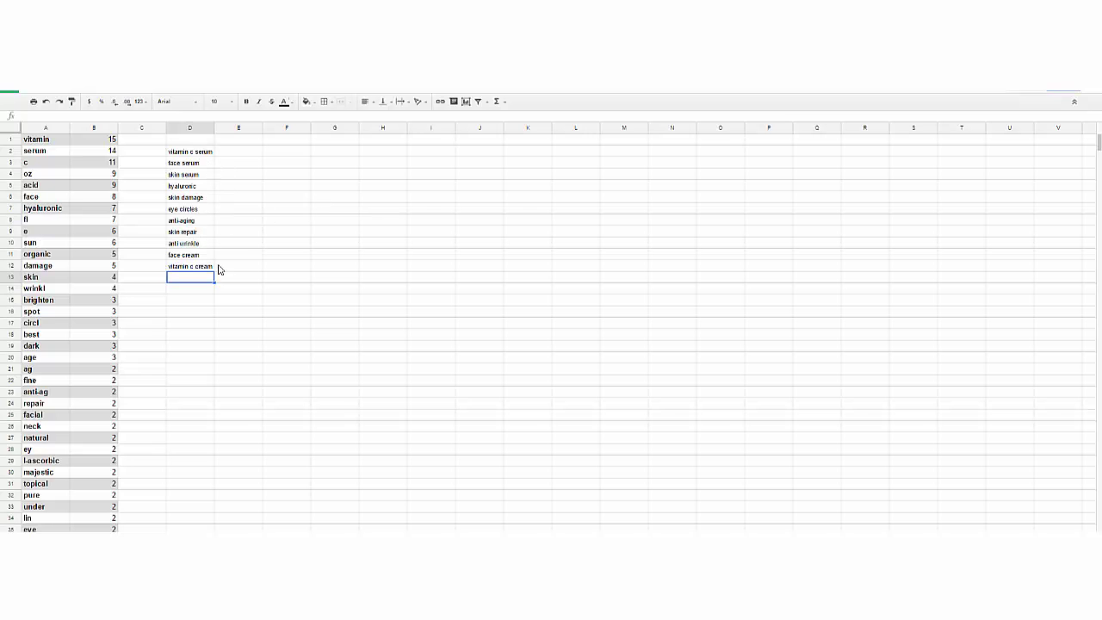
type("vitamin c serum for face")
key("Return")
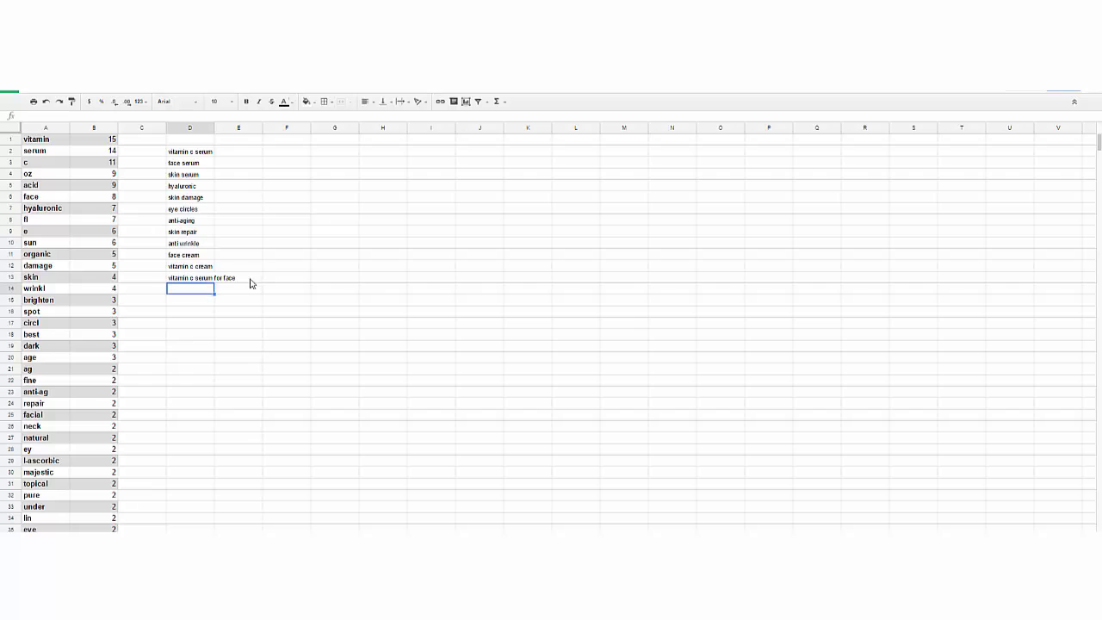
left_click(194, 257)
left_click(185, 287)
Step: Check Amazon's 'anti-aging' suggestions and enter 'anti-aging cream' in D14
key("ctrl+Tab")
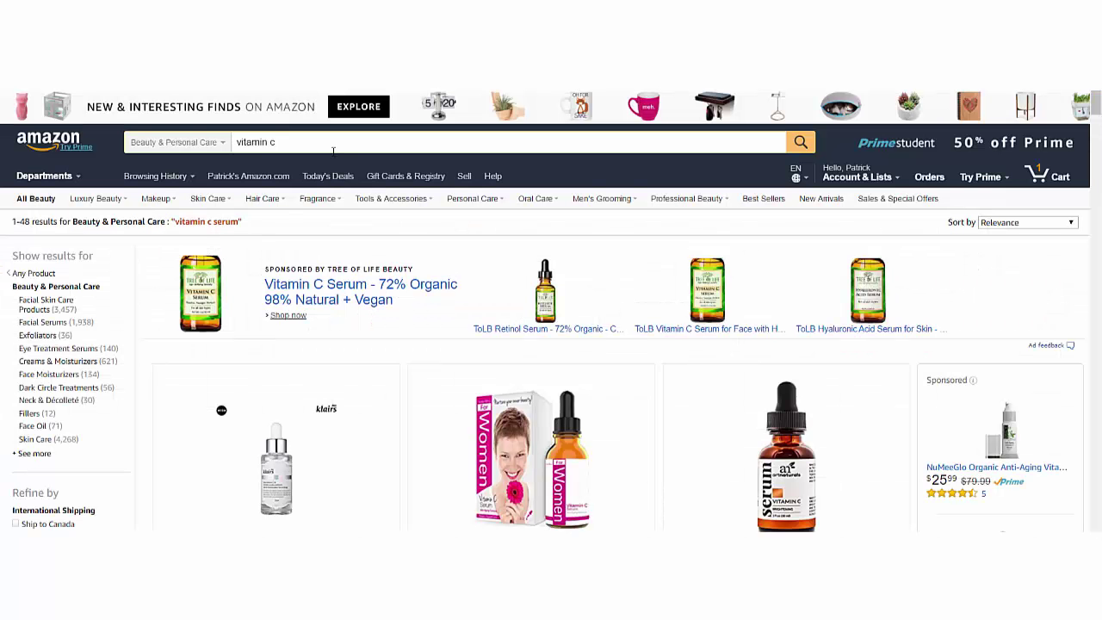
left_click(333, 148)
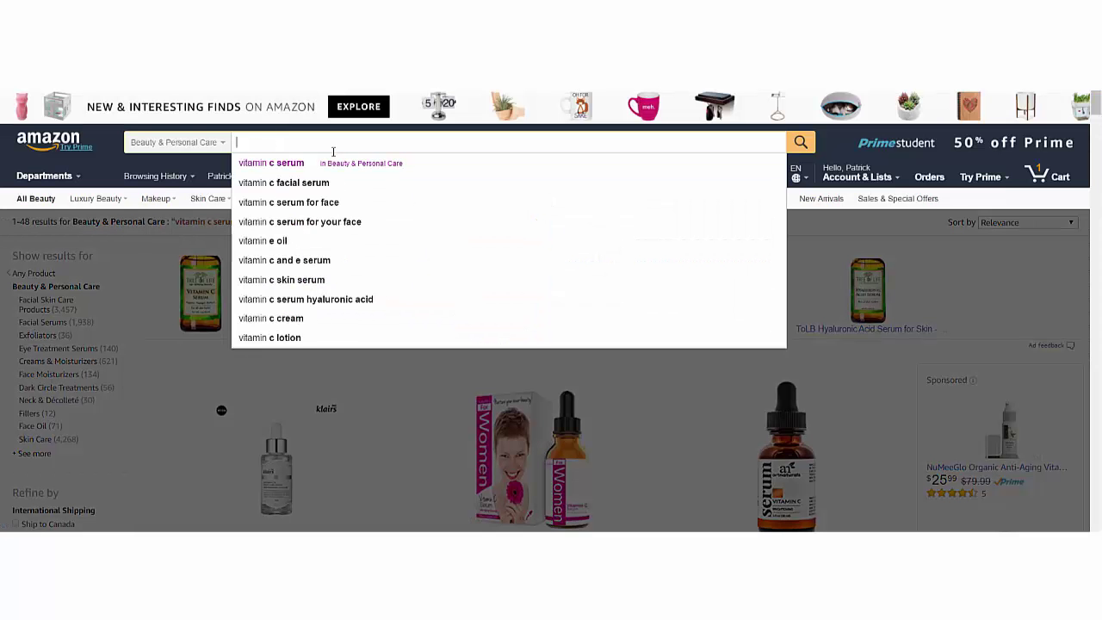
key("BackSpace")
key("BackSpace")
key("BackSpace")
key("BackSpace")
key("BackSpace")
key("BackSpace")
key("BackSpace")
key("BackSpace")
key("BackSpace")
type("anti")
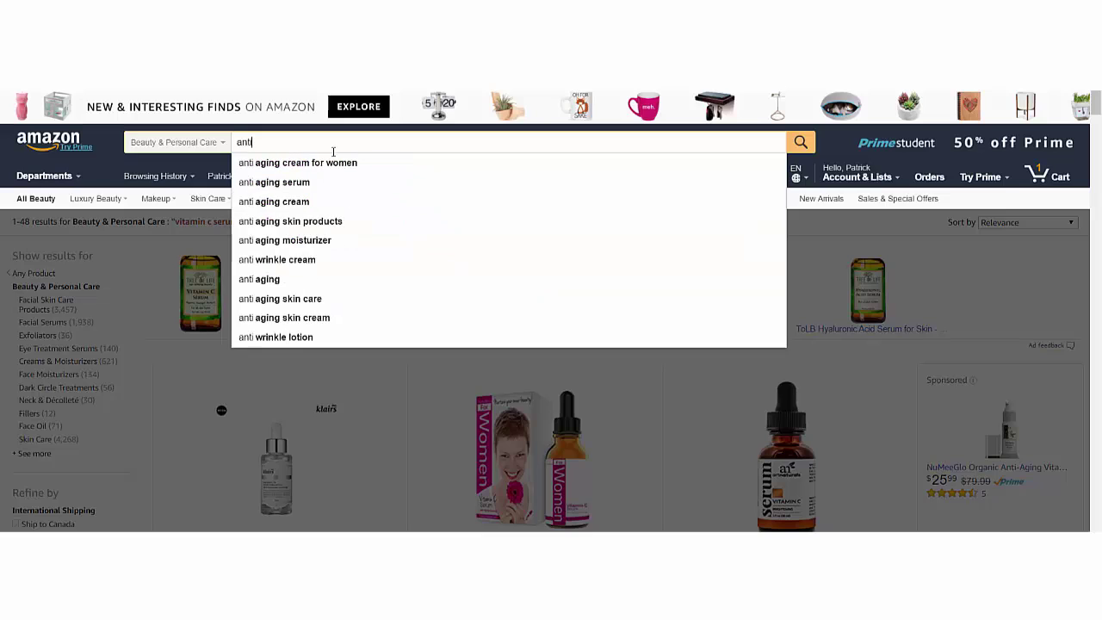
type("-aging")
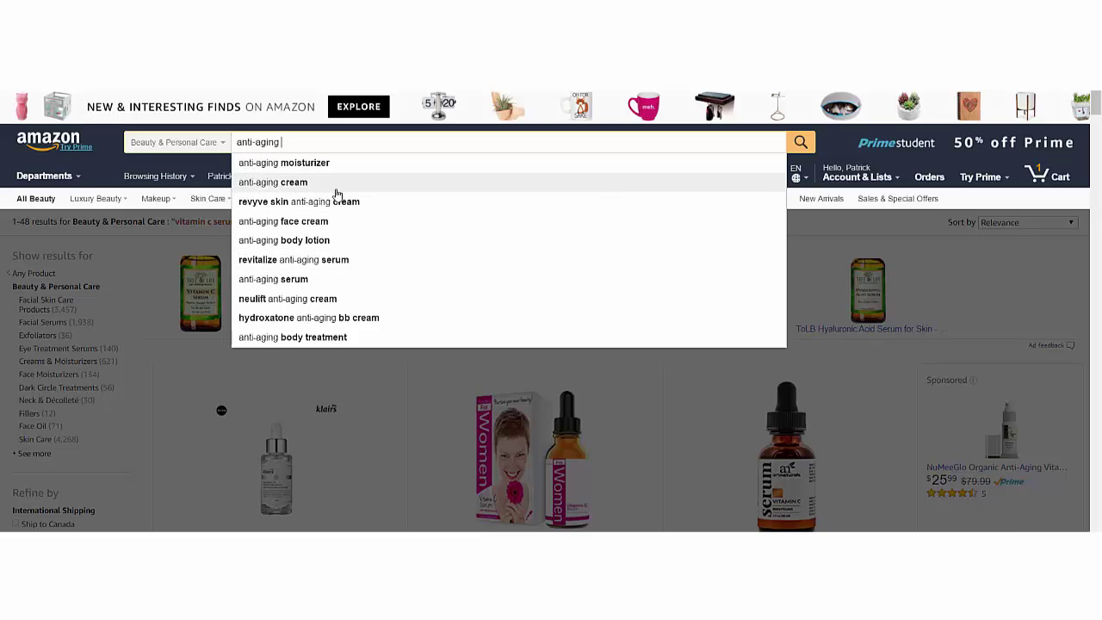
key("ctrl+Tab")
type("an")
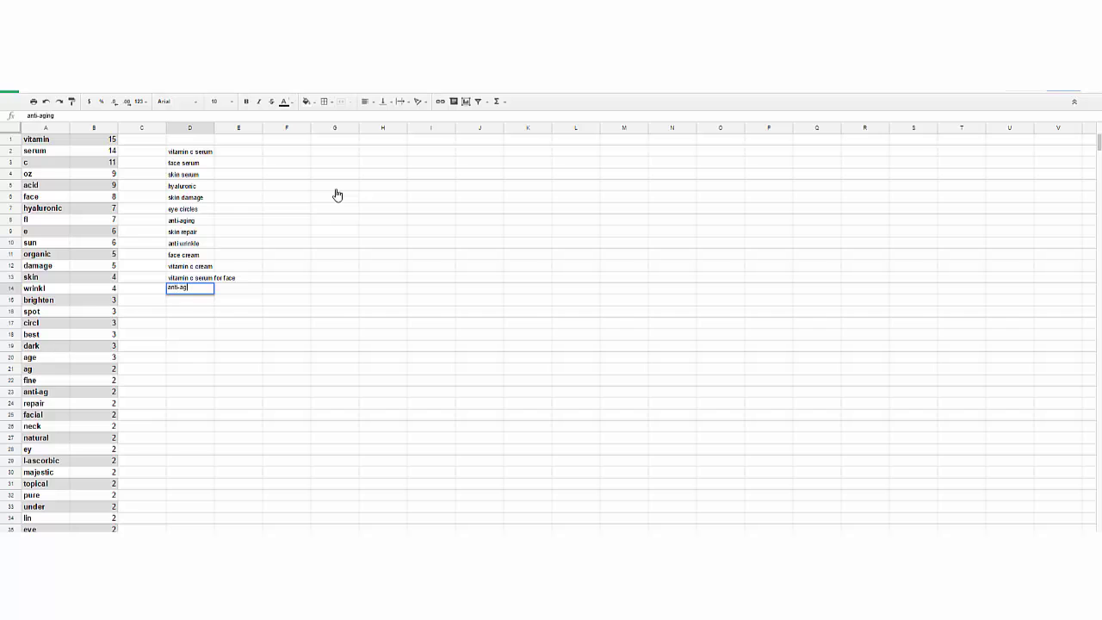
type("ti-aging cream")
key("Return")
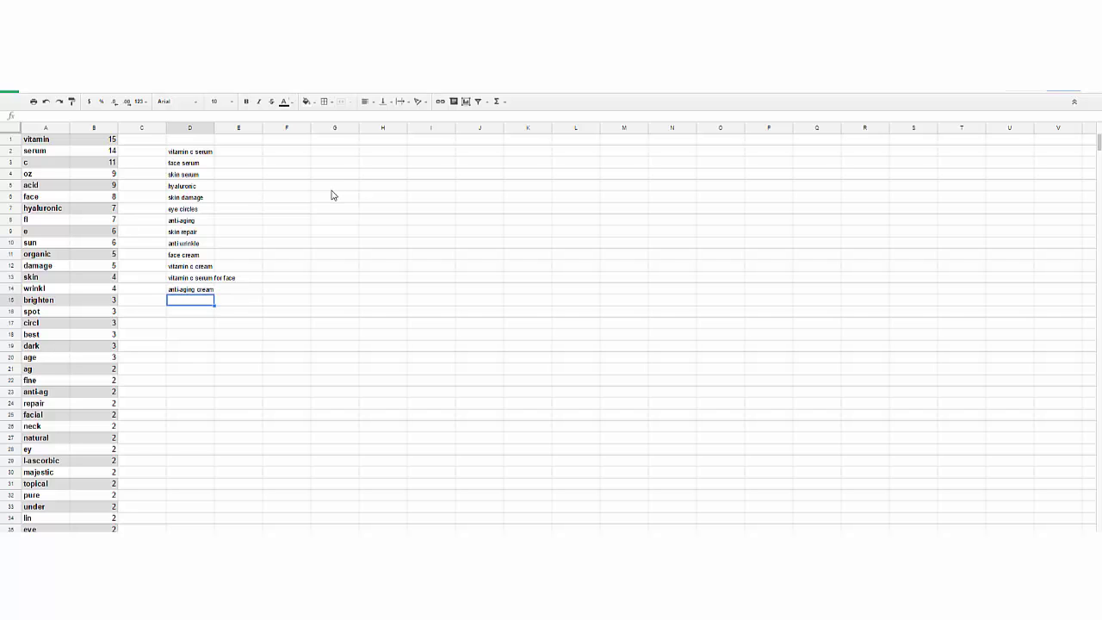
left_click_drag(201, 153, 215, 291)
left_click(224, 177)
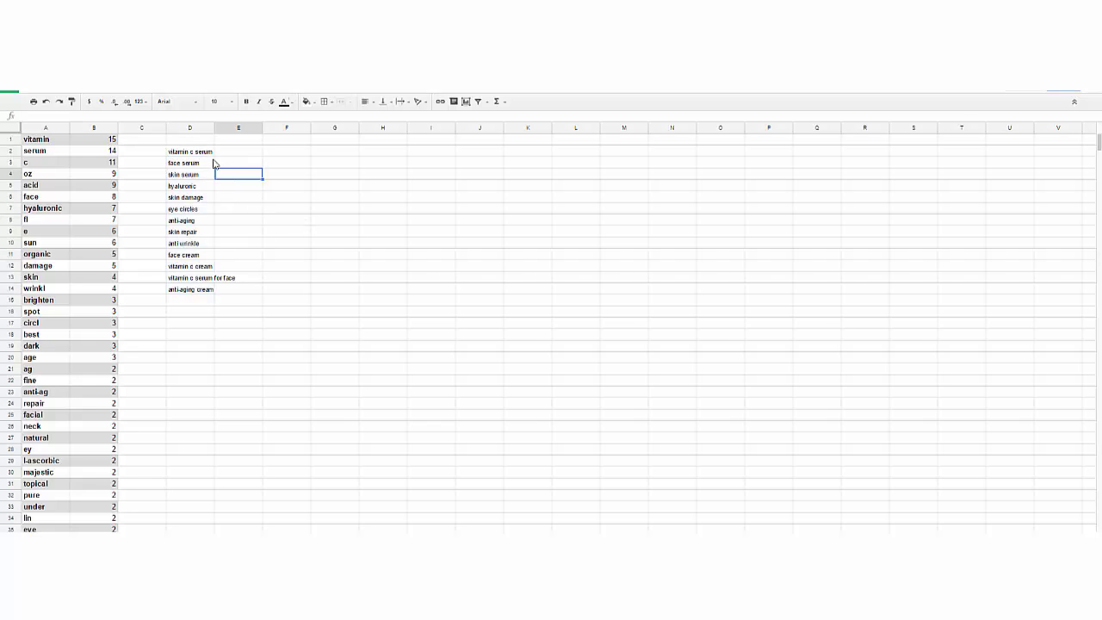
left_click_drag(207, 154, 198, 294)
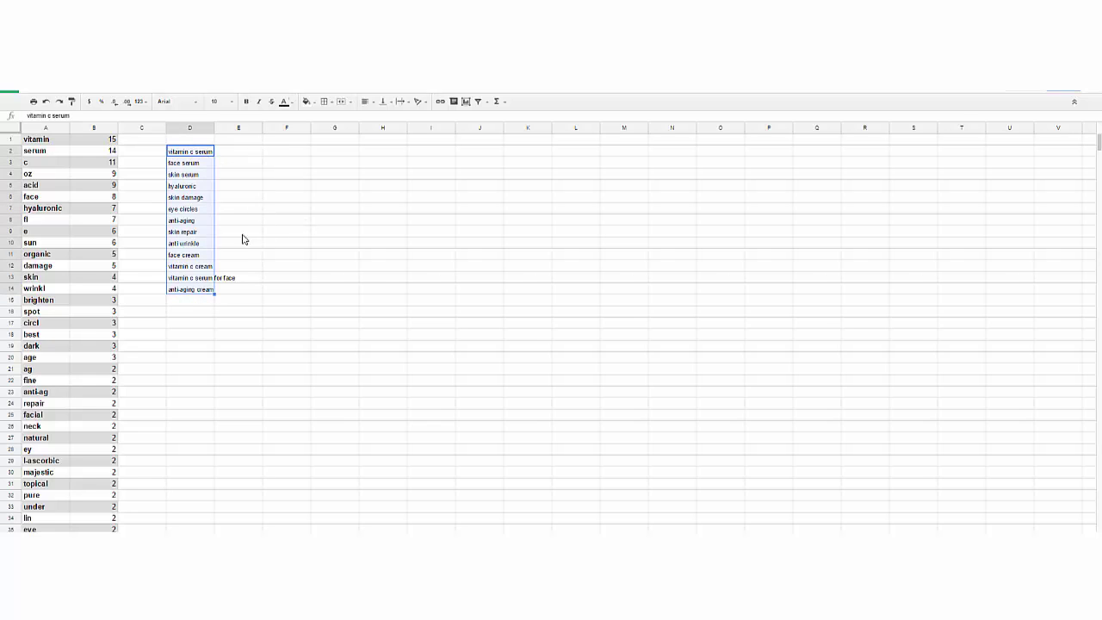
left_click(212, 232)
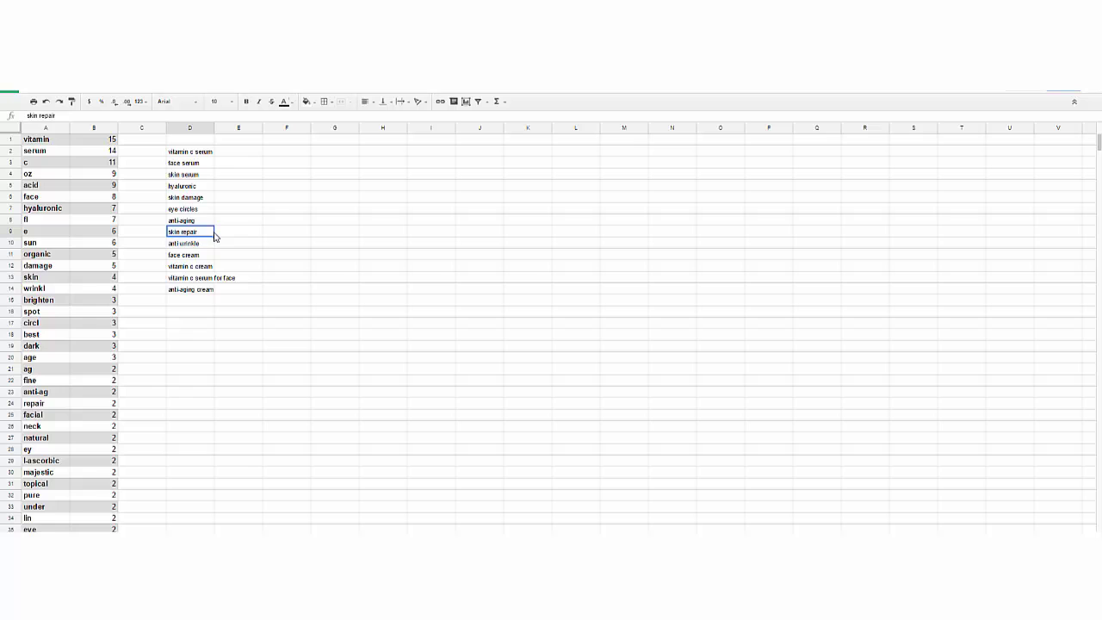
left_click(45, 140)
left_click_drag(45, 183, 52, 324)
left_click(300, 239)
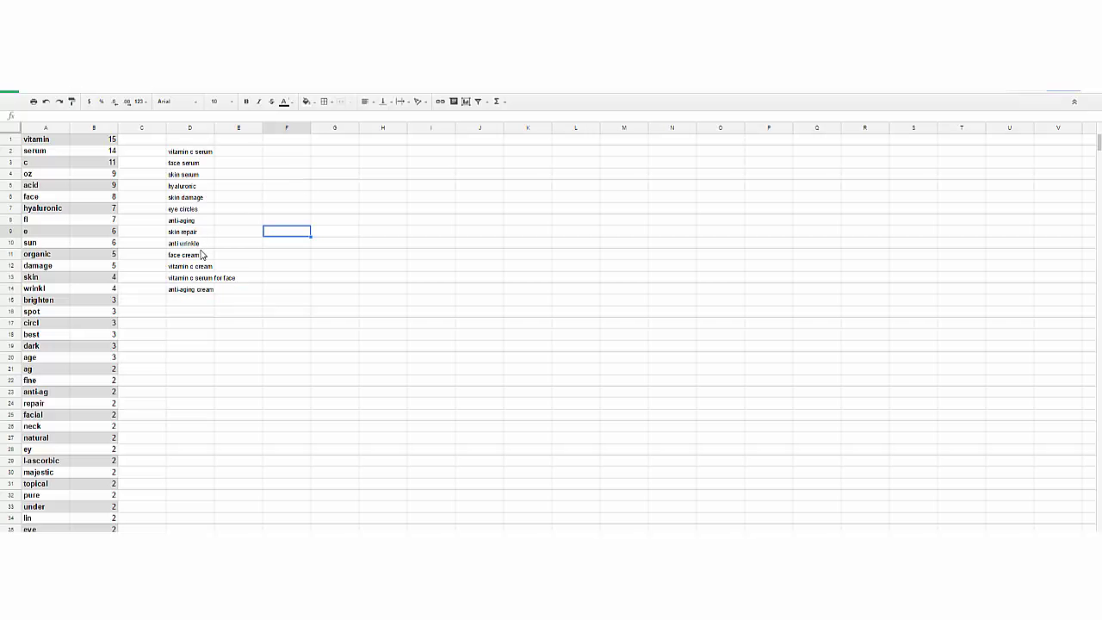
left_click_drag(198, 232, 202, 292)
left_click(263, 306)
left_click(198, 292)
left_click(238, 295)
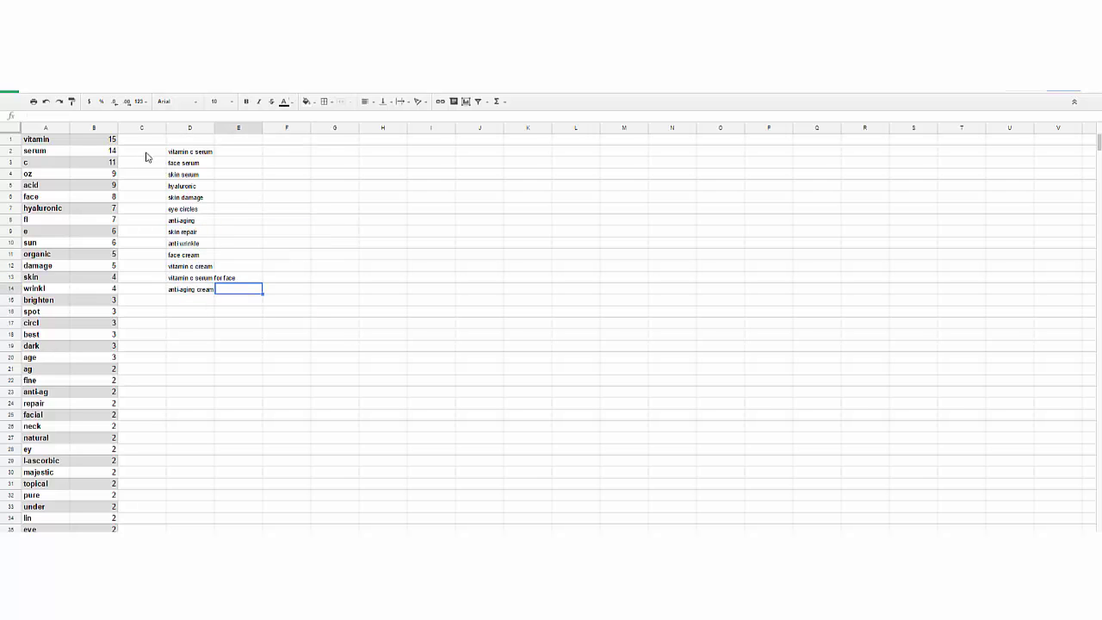
left_click(49, 141)
left_click_drag(47, 216, 62, 327)
left_click(312, 313)
left_click(190, 288)
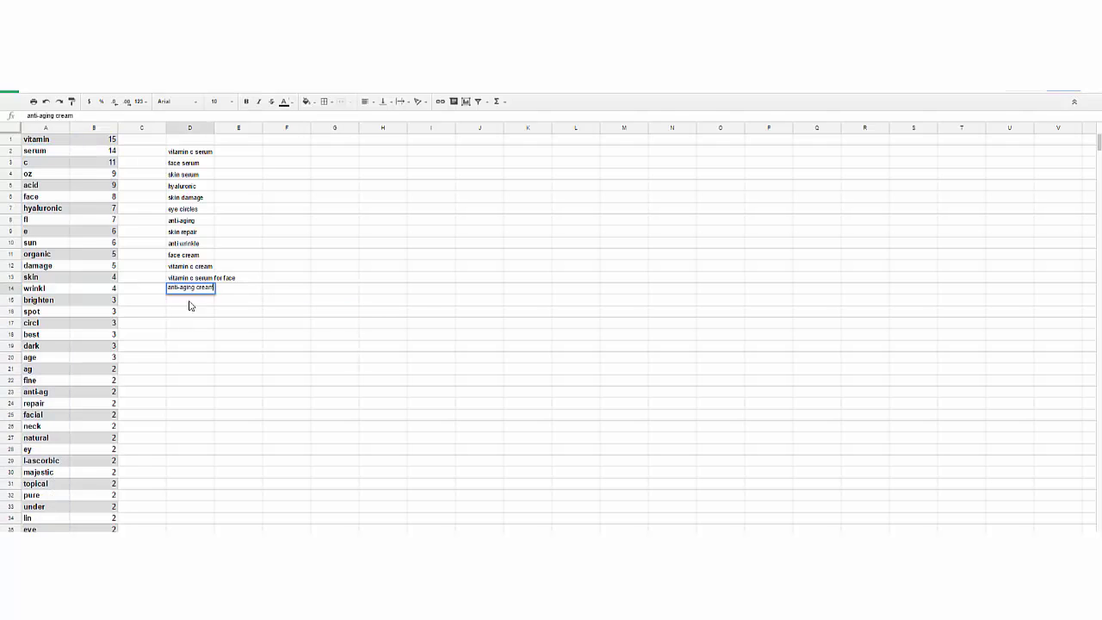
left_click(189, 312)
left_click(201, 291)
left_click(200, 324)
left_click(373, 218)
left_click(245, 244)
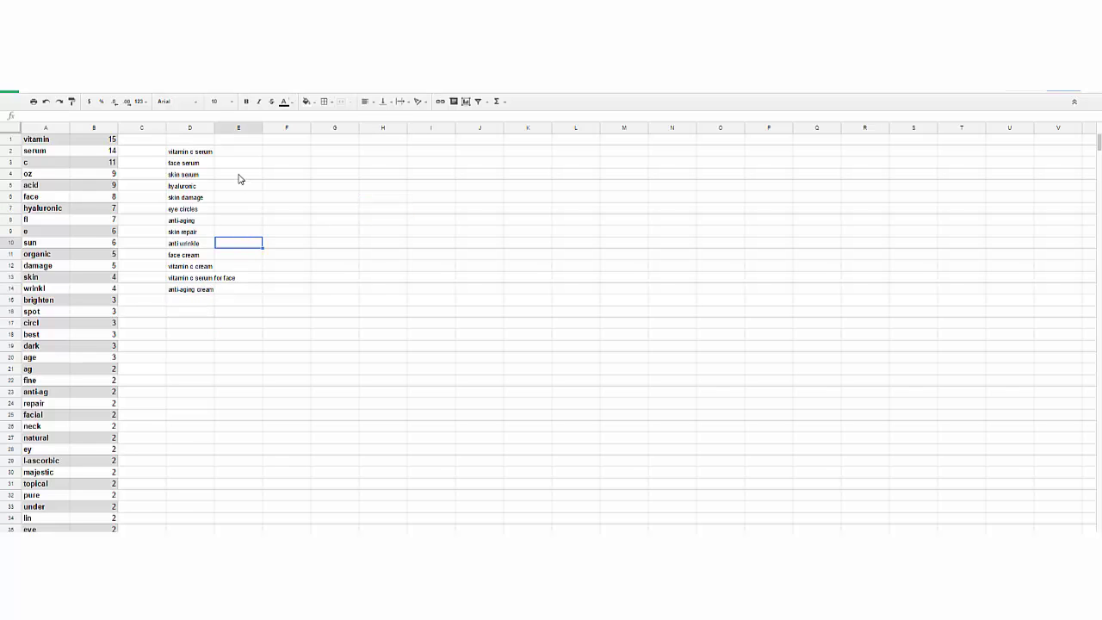
left_click_drag(210, 156, 199, 296)
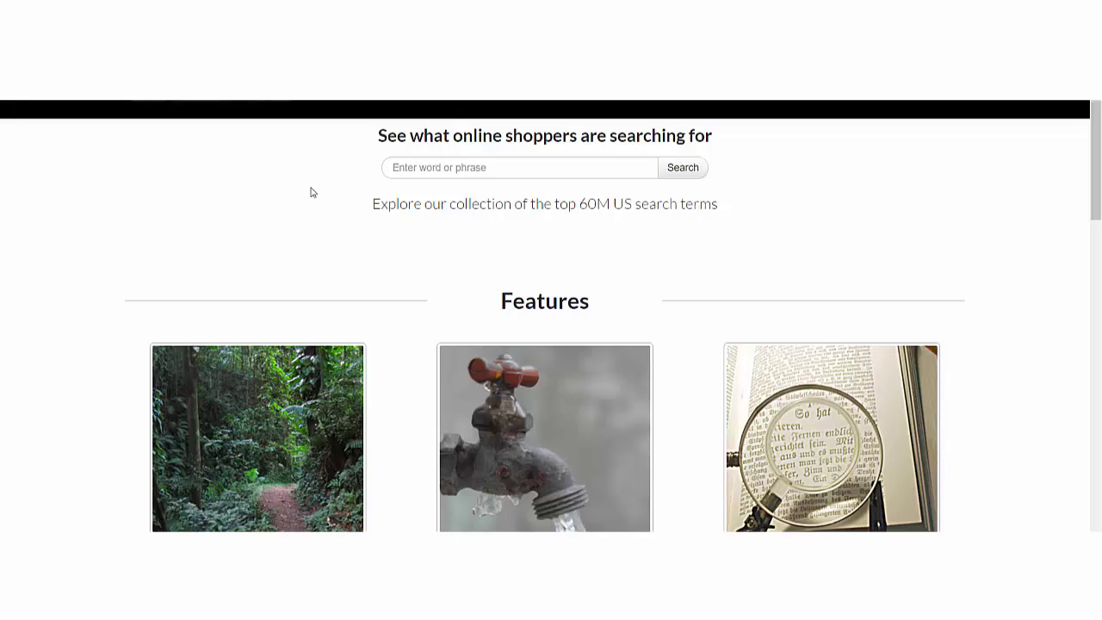
Step: Search MerchantWords for 'vitamin c serum' from D2 and scan its 1,489 results
left_click(424, 175)
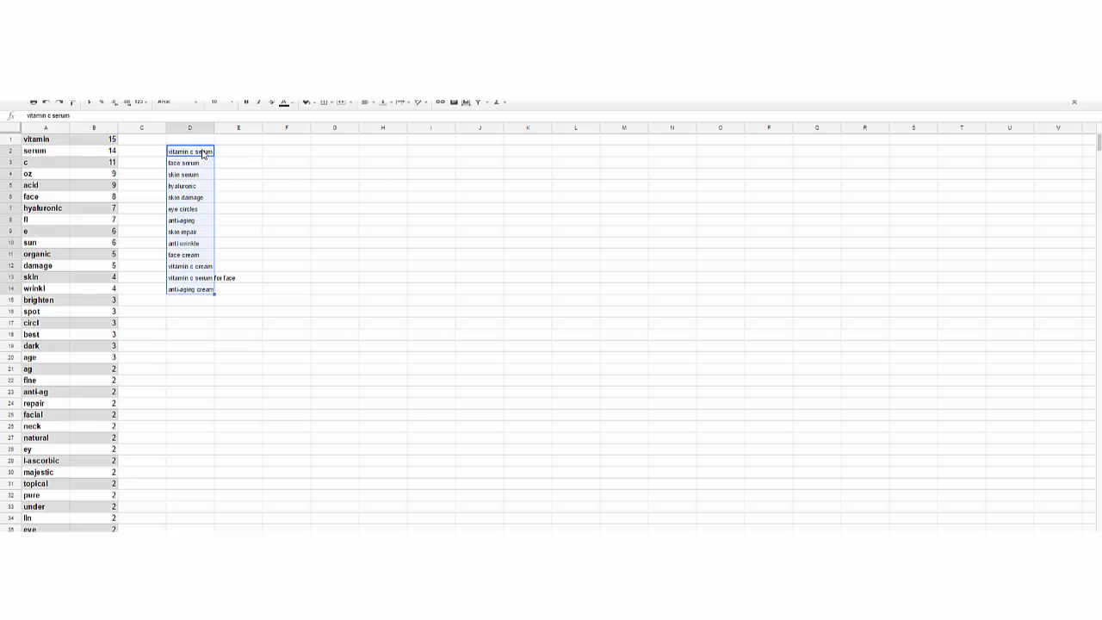
left_click(204, 154)
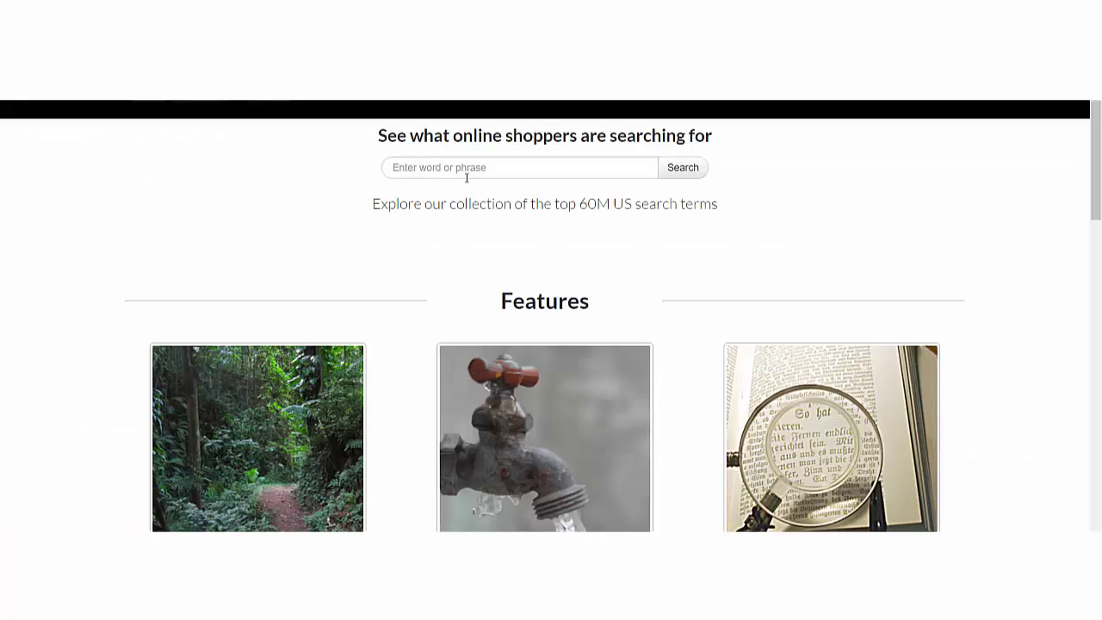
left_click(465, 172)
type("vitamin c serum")
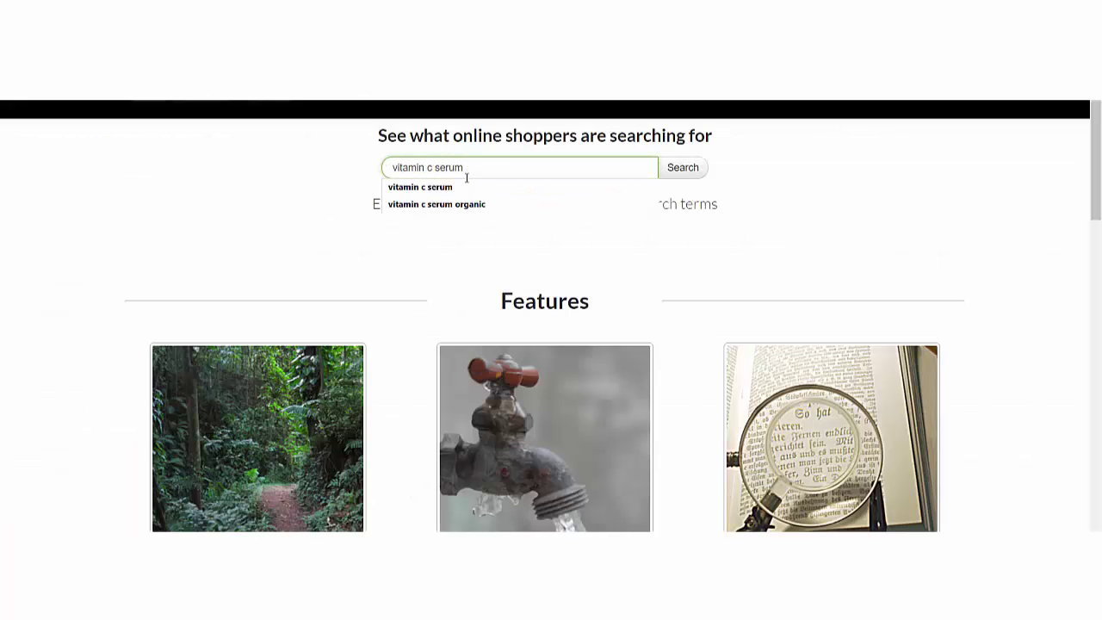
key("Return")
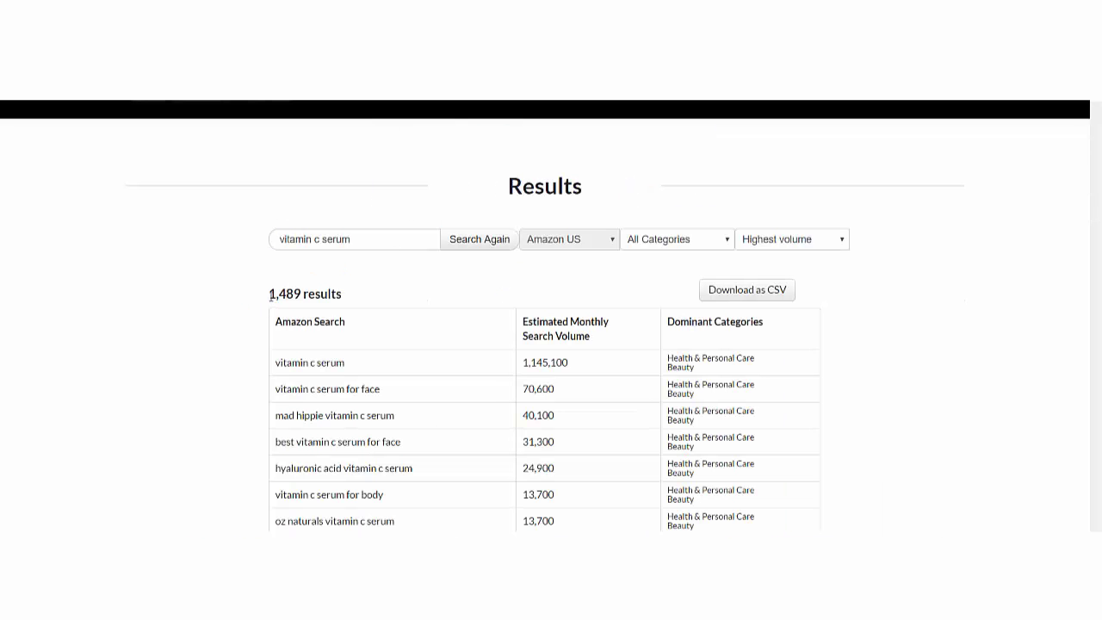
left_click_drag(269, 293, 352, 293)
left_click(352, 296)
scroll(401, 308, "down", 3)
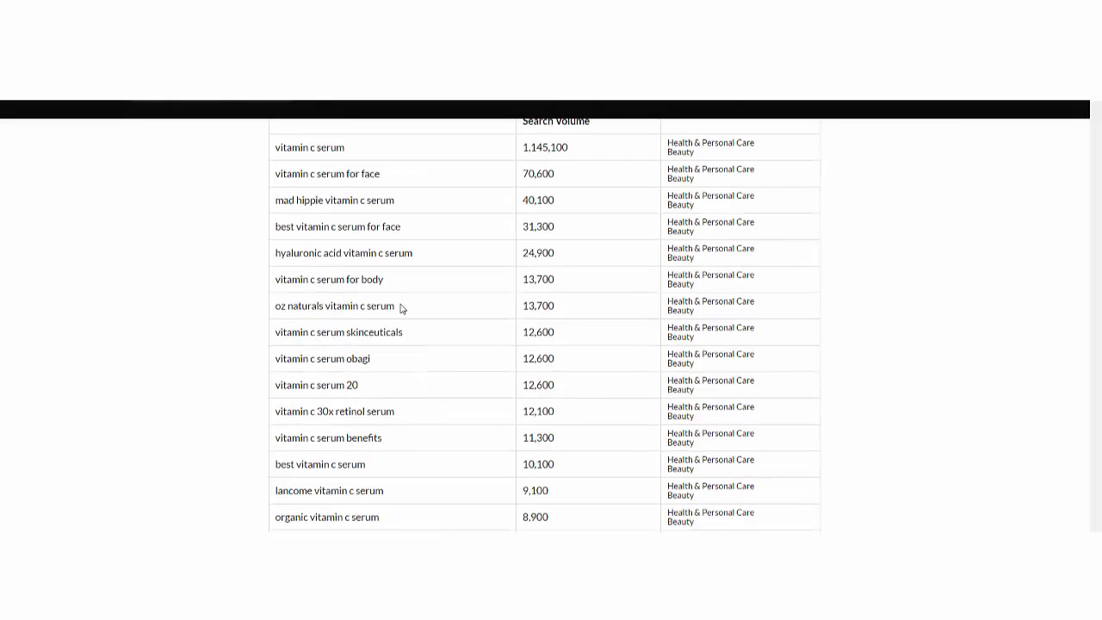
scroll(401, 308, "up", 2)
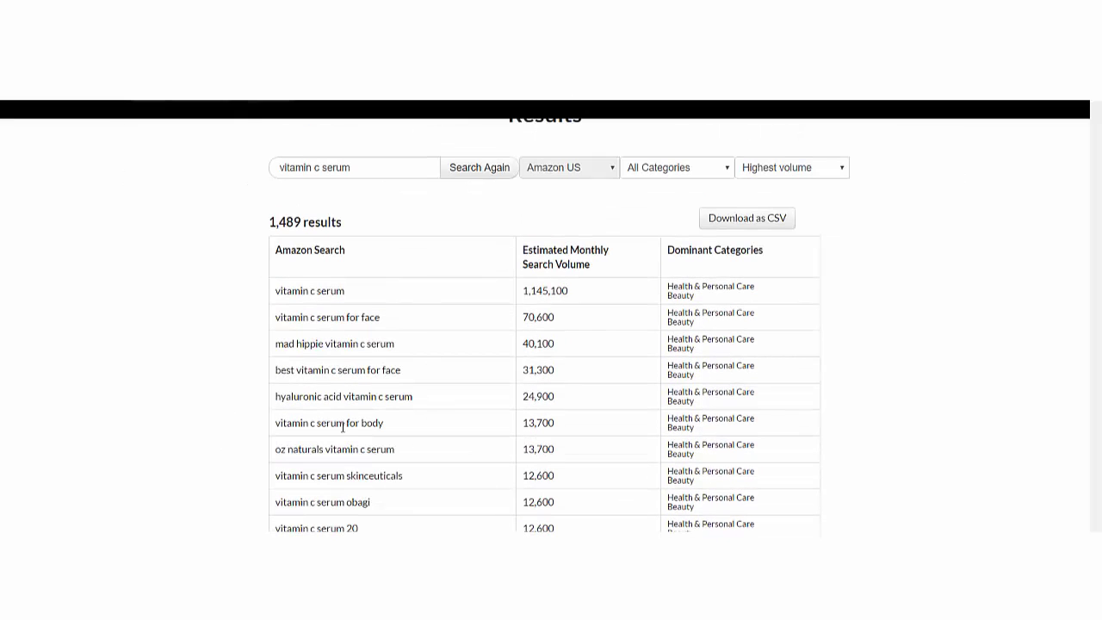
Step: Try downloading the vitamin c serum results as a CSV file
key("alt+Tab")
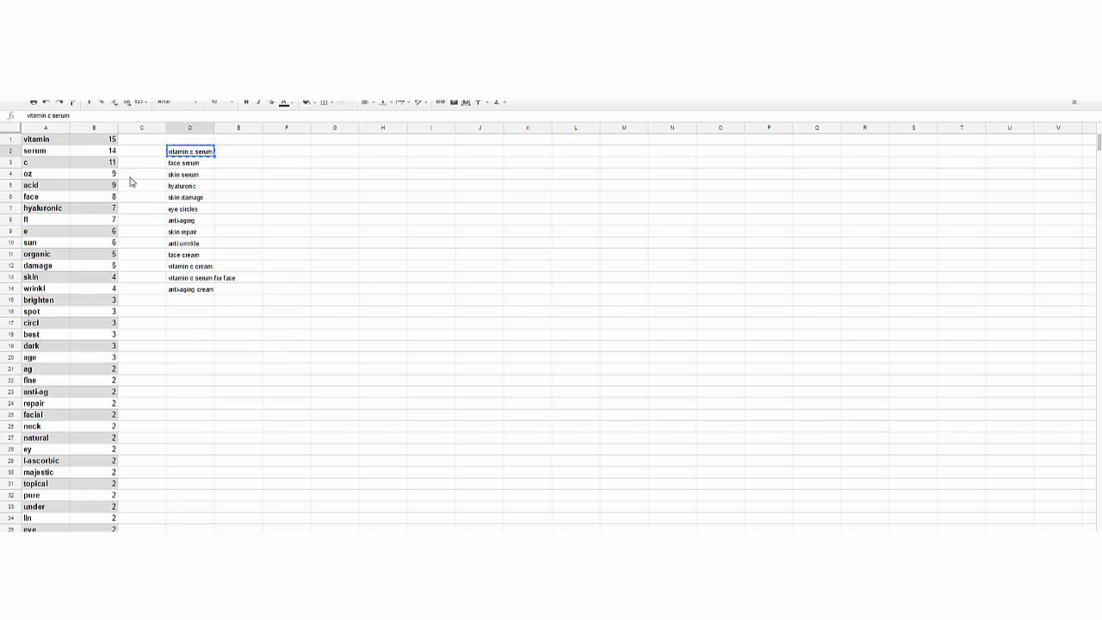
key("alt+Tab")
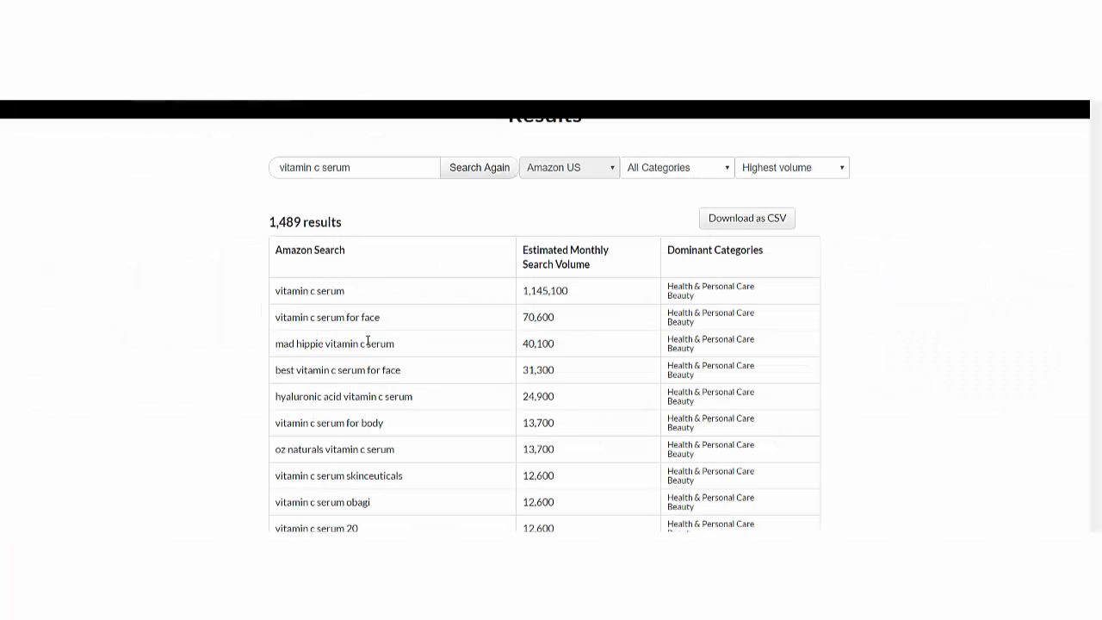
left_click(372, 167)
left_click(776, 221)
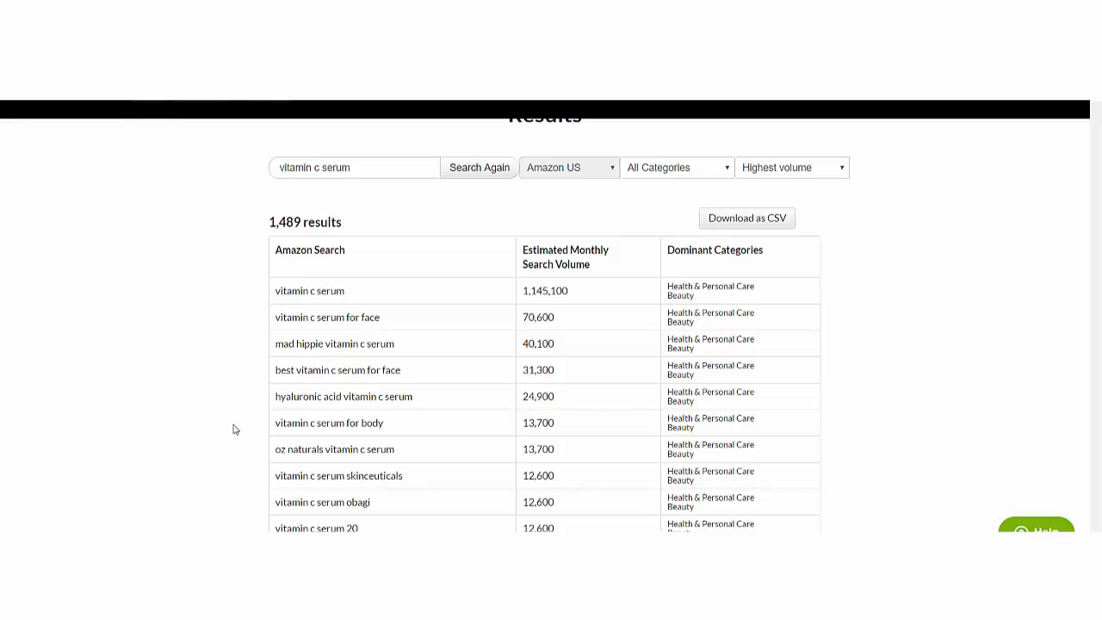
Step: Copy 'face serum' from D3 and select the current MerchantWords search term
key("alt+Tab")
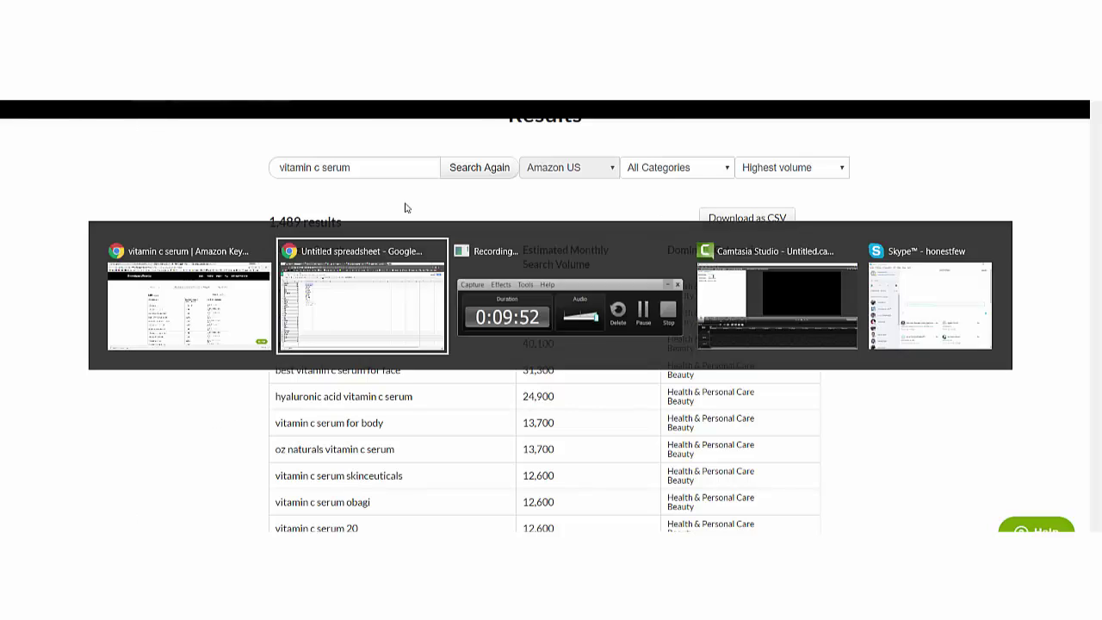
key("ctrl+c")
left_click(186, 163)
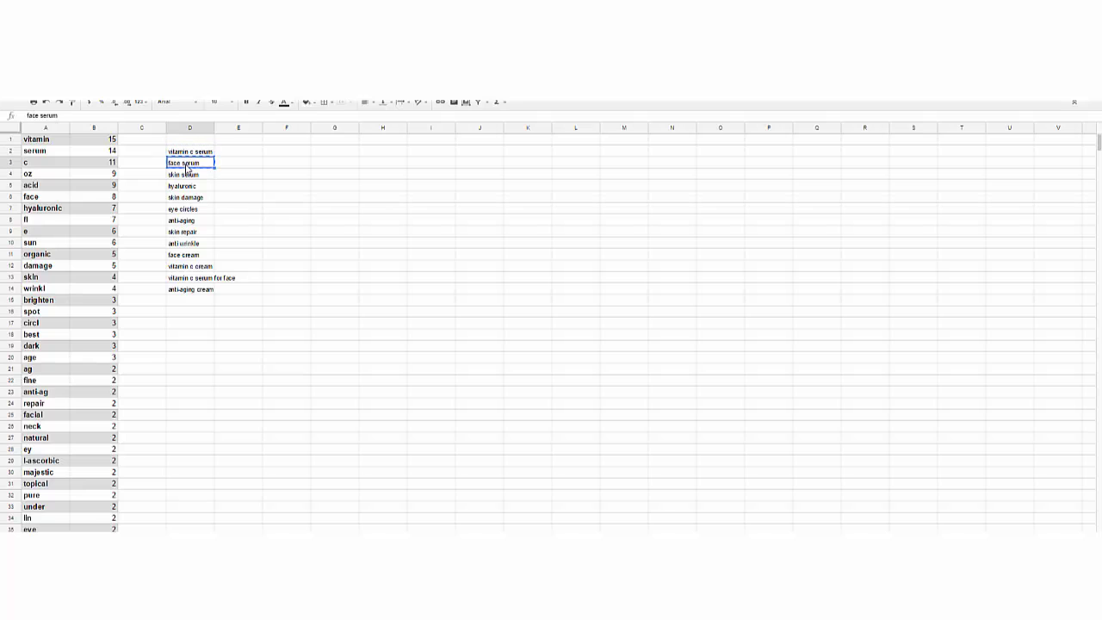
key("alt+Tab")
left_click(376, 168)
Step: Run MerchantWords volume searches for 'face serum' and 'skin serum'
key("ctrl+a")
key("ctrl+v")
key("Return")
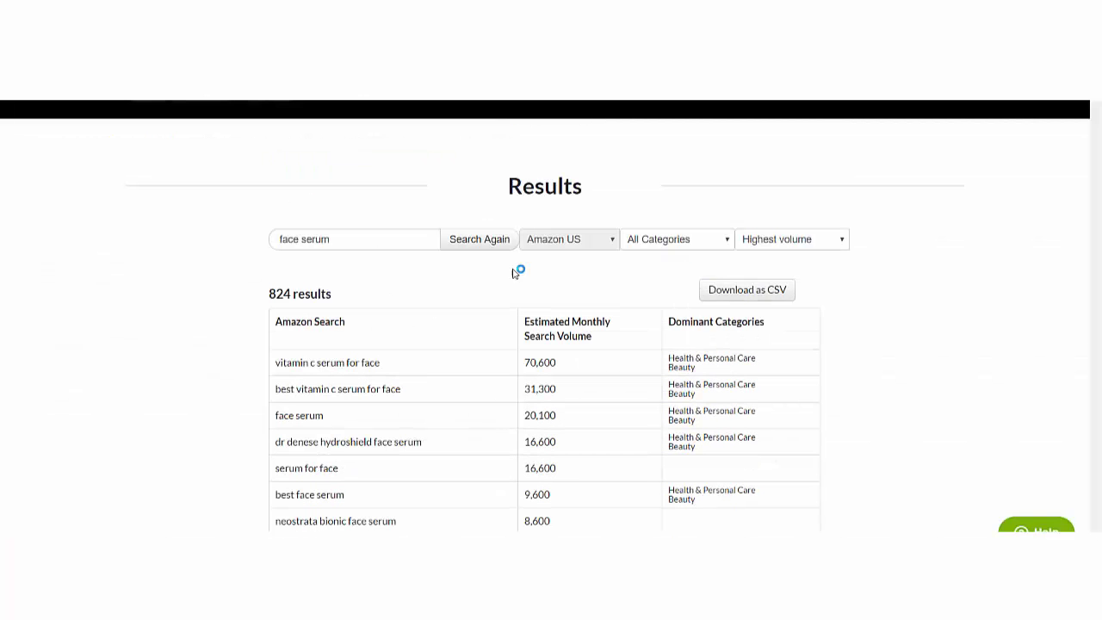
key("alt+Tab")
left_click(209, 179)
key("ctrl+c")
key("alt+Tab")
left_click(352, 241)
key("ctrl+a")
key("ctrl+v")
key("Return")
Step: Look up the search volume for 'hyaluronic' from D5
key("alt+Tab")
key("Down")
key("ctrl+c")
key("alt+Tab")
key("ctrl+a")
key("ctrl+v")
key("Return")
key("alt+Tab")
key("alt+Tab")
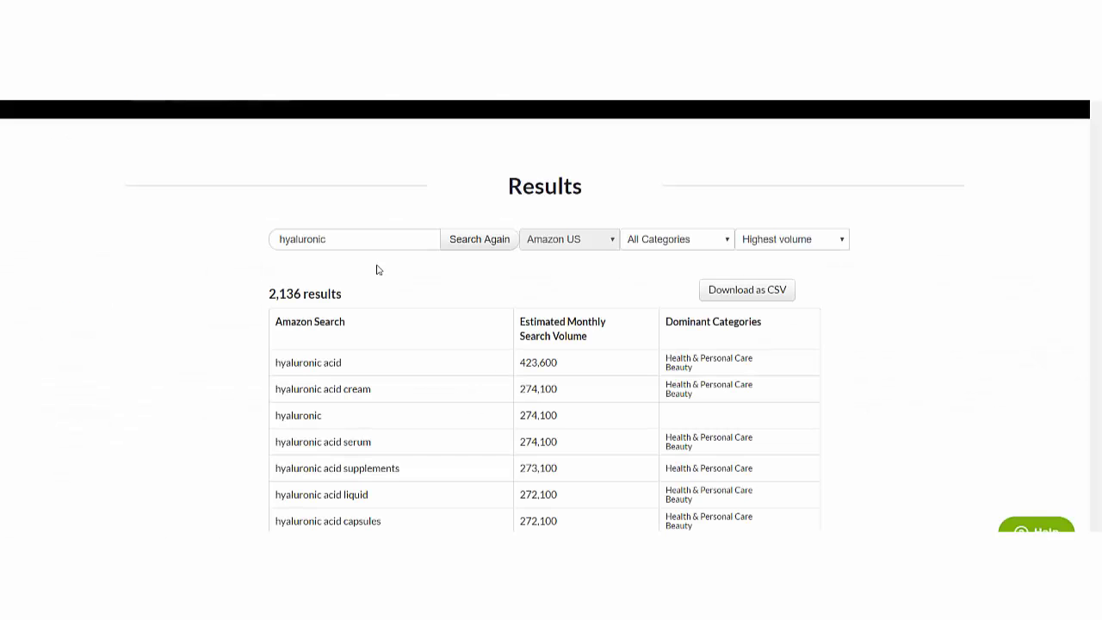
Step: Look up search volumes for 'skin damage' and 'eye circles'
key("alt+Tab")
key("Down")
key("ctrl+c")
key("alt+Tab")
left_click(349, 233)
key("ctrl+a")
key("ctrl+v")
key("Return")
key("alt+Tab")
key("Down")
key("ctrl+c")
Step: Look up search volumes for 'anti-aging' (D8) and 'skin repair' (D9)
key("alt+Tab")
key("ctrl+a")
key("ctrl+v")
key("Return")
key("alt+Tab")
key("Down")
key("ctrl+c")
key("alt+Tab")
key("ctrl+a")
key("ctrl+v")
key("Return")
key("alt+Tab")
key("Down")
key("ctrl+c")
Step: Look up search volumes for 'anti wrinkle' (D10) and 'face cream'
key("alt+Tab")
key("ctrl+v")
key("Return")
key("alt+Tab")
key("Down")
key("ctrl+c")
key("alt+Tab")
key("ctrl+a")
key("ctrl+v")
key("Return")
Step: Look up search volumes for 'vitamin c cream' and 'antiaging cream'
key("alt+Tab")
key("alt+Tab")
key("ctrl+a")
key("ctrl+v")
key("Return")
key("alt+Tab")
key("Down")
key("ctrl+c")
key("alt+Tab")
key("ctrl+a")
key("ctrl+v")
key("Return")
key("alt+Tab")
key("Down")
key("ctrl+c")
key("alt+Tab")
key("ctrl+a")
key("ctrl+v")
key("Return")
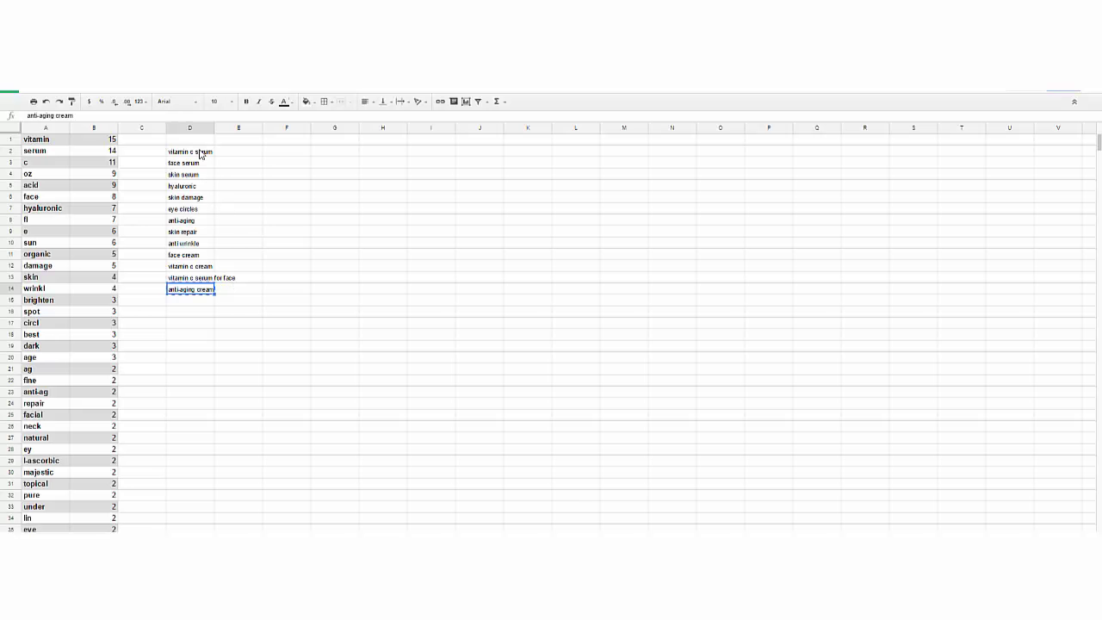
Step: Review the full keyword phrase list in D2:D14
left_click_drag(202, 151, 193, 297)
left_click(402, 310)
left_click(274, 260)
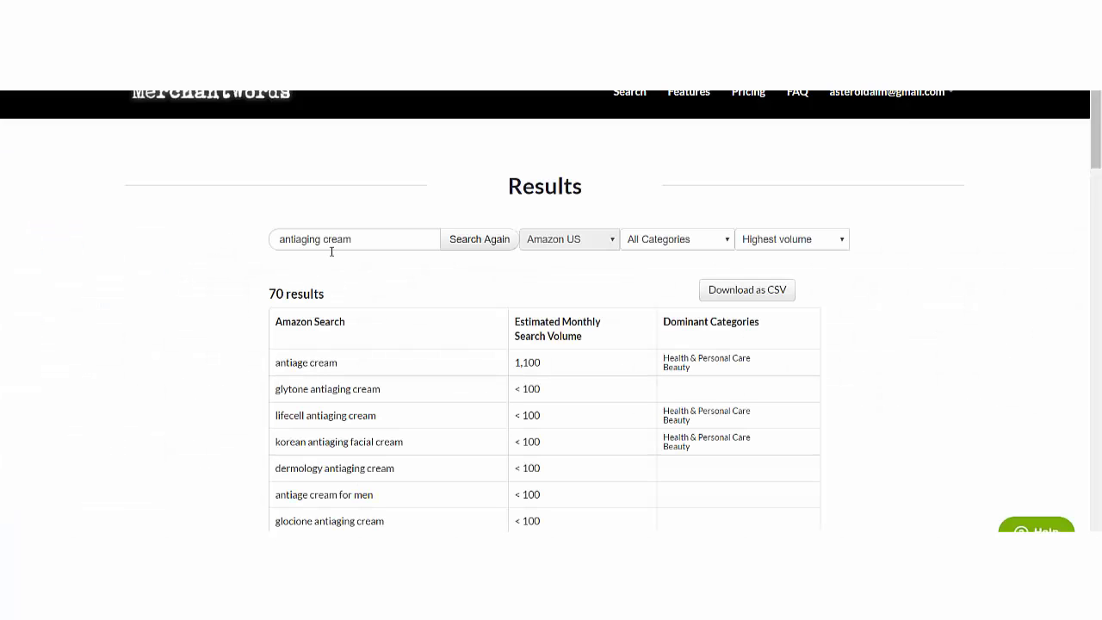
scroll(356, 361, "down", 5)
scroll(499, 376, "up", 5)
key("ctrl+Tab")
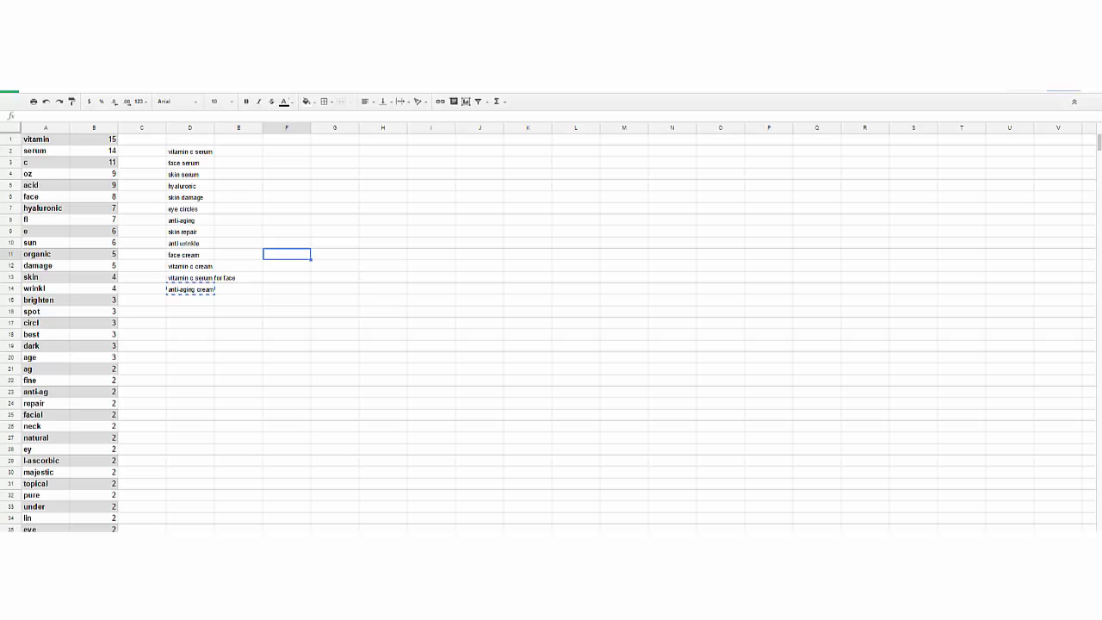
Step: Upload the 13 keyword CSVs, such as anti wrinkle-sort-highest.csv, into the Search Terms Drive folder
key("ctrl+Tab")
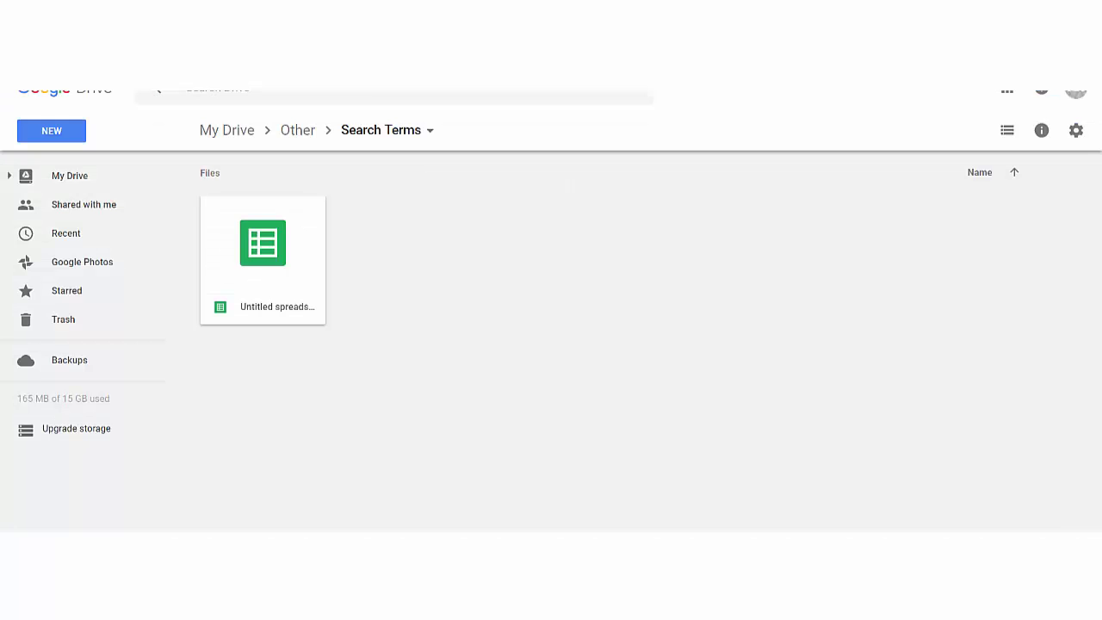
right_click(422, 278)
left_click(455, 232)
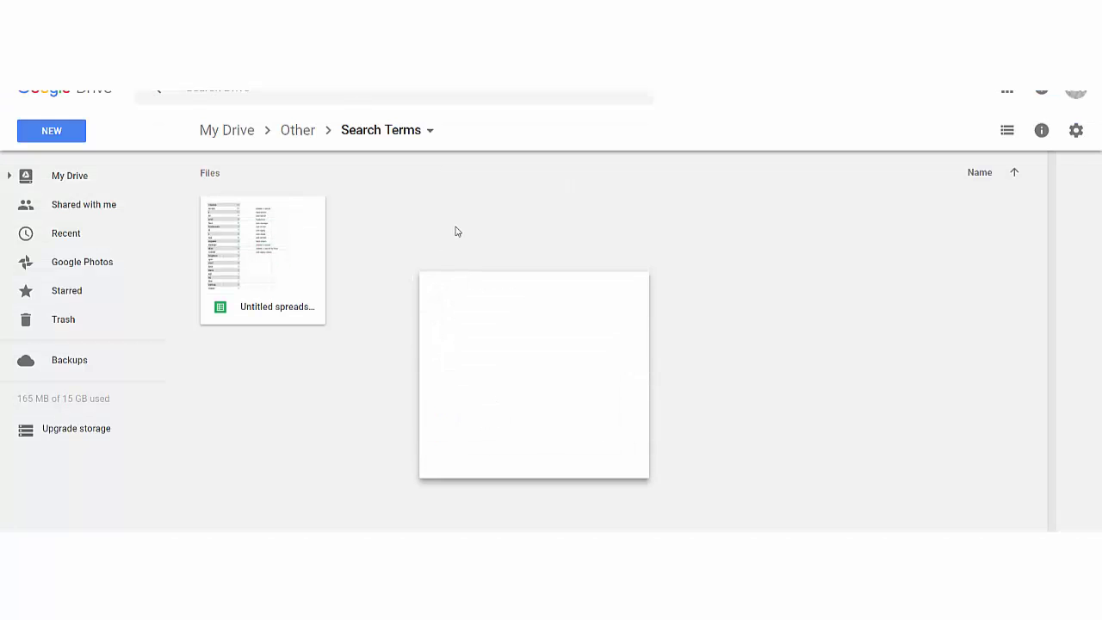
right_click(417, 249)
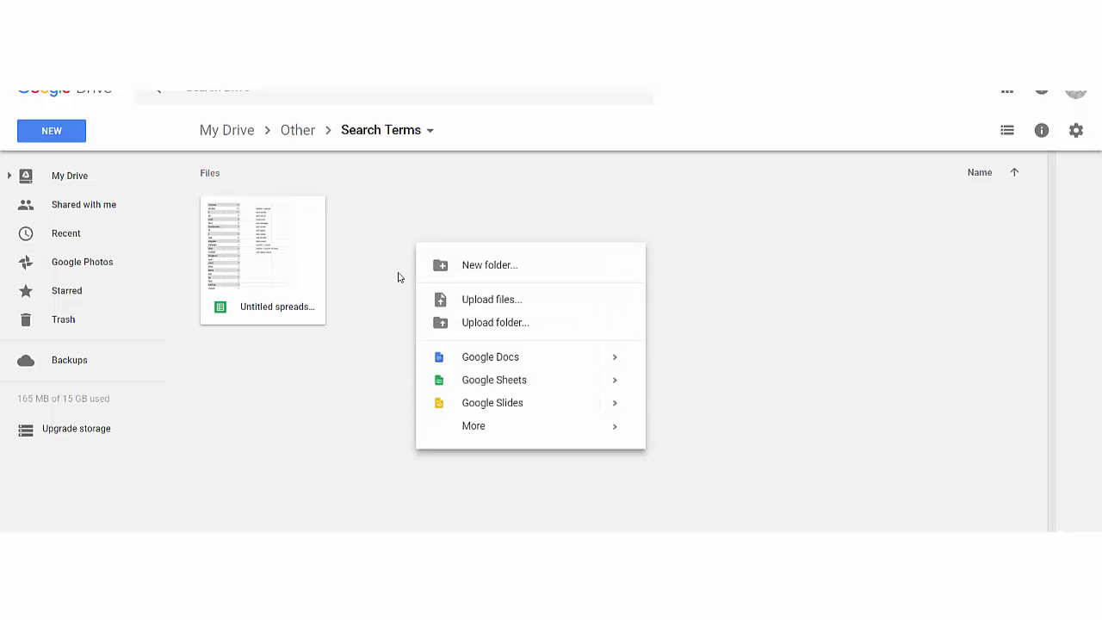
left_click(398, 276)
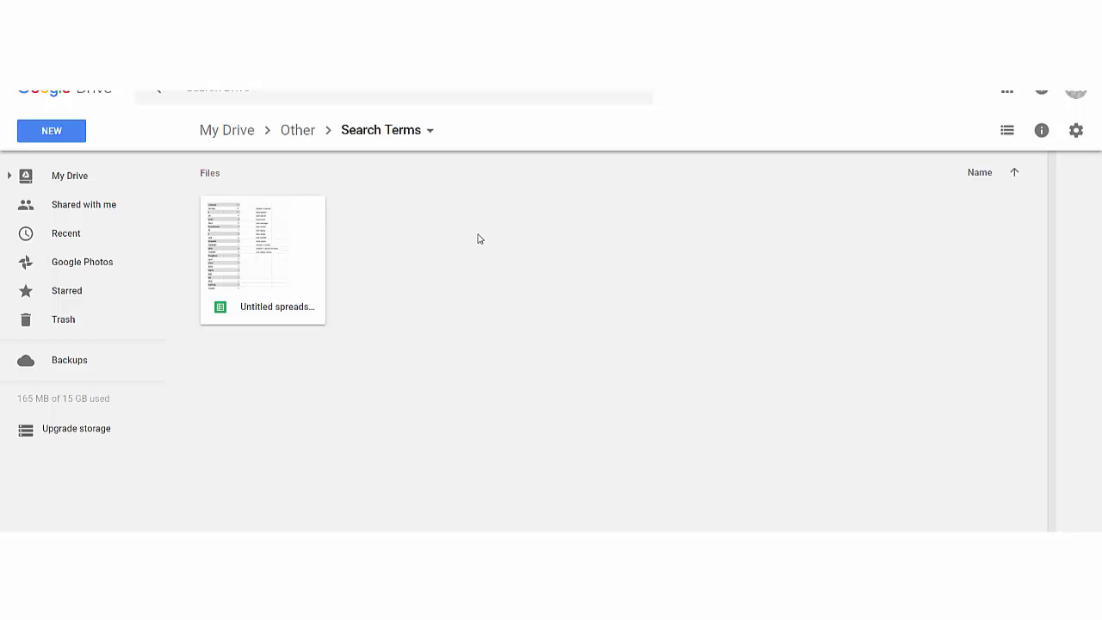
right_click(453, 283)
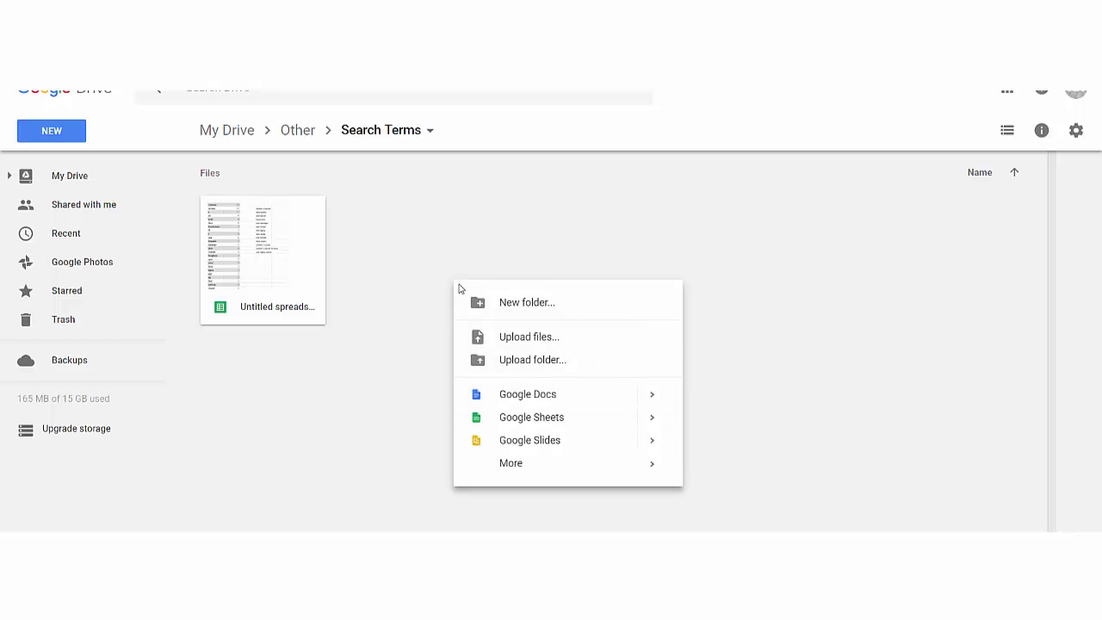
left_click(526, 336)
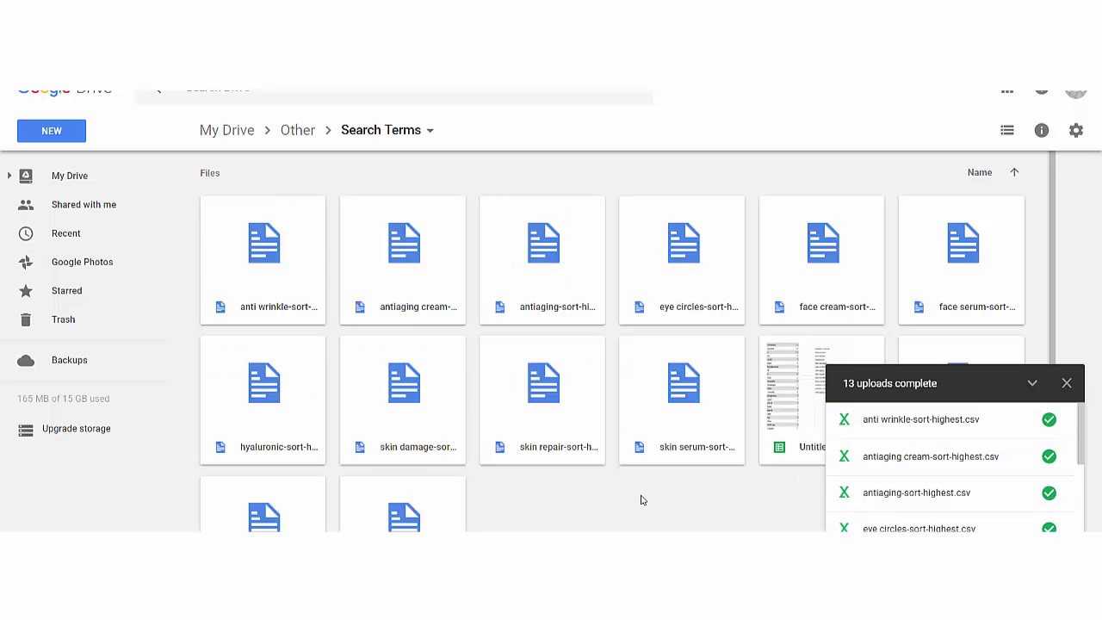
Step: Open the anti wrinkle, antiaging cream and antiaging-sort-highest CSVs with Google Sheets
left_click(1067, 383)
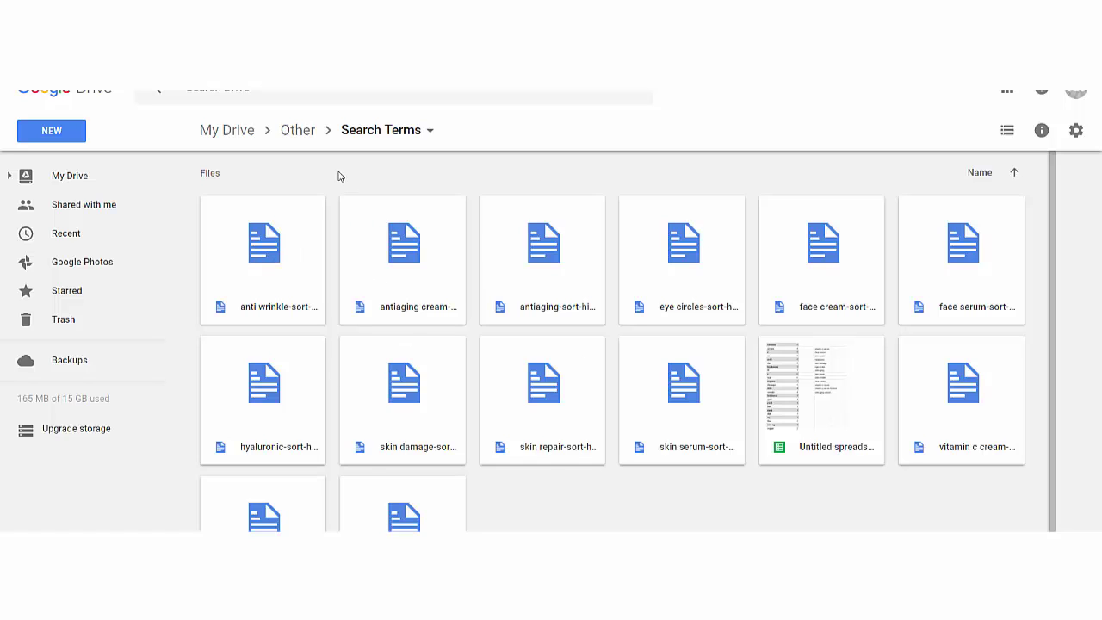
right_click(261, 249)
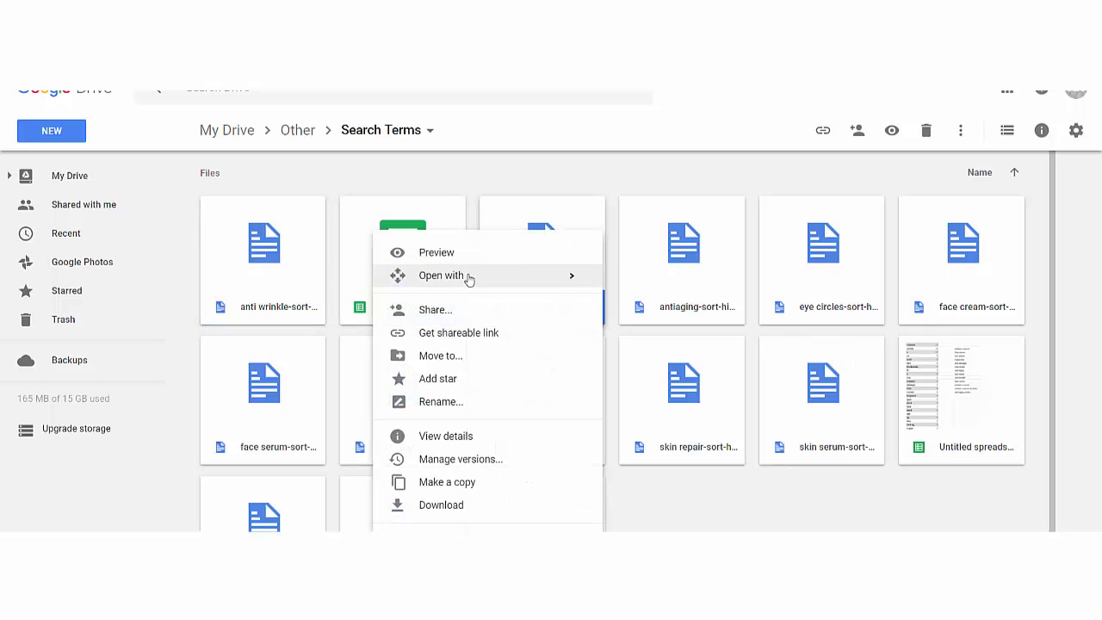
mouse_move(467, 284)
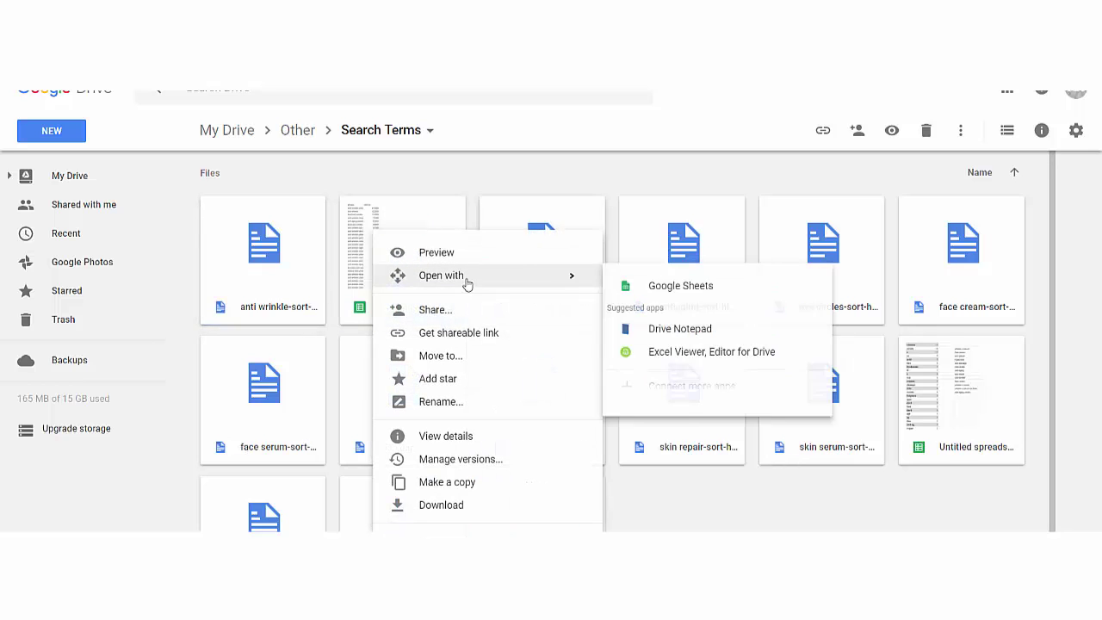
left_click(581, 169)
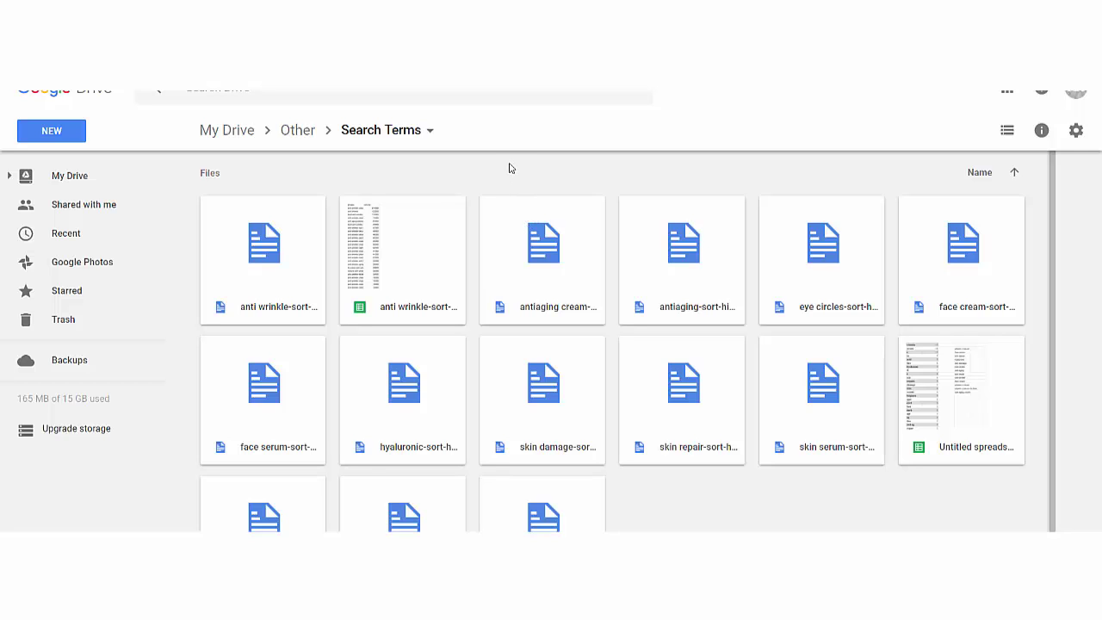
right_click(513, 246)
mouse_move(614, 288)
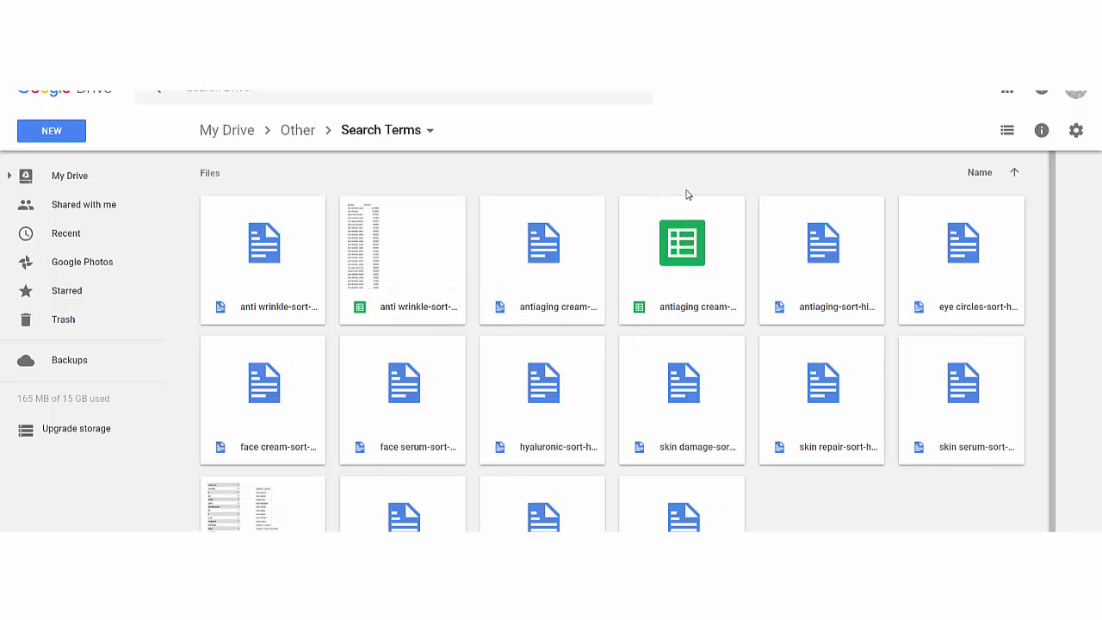
right_click(787, 210)
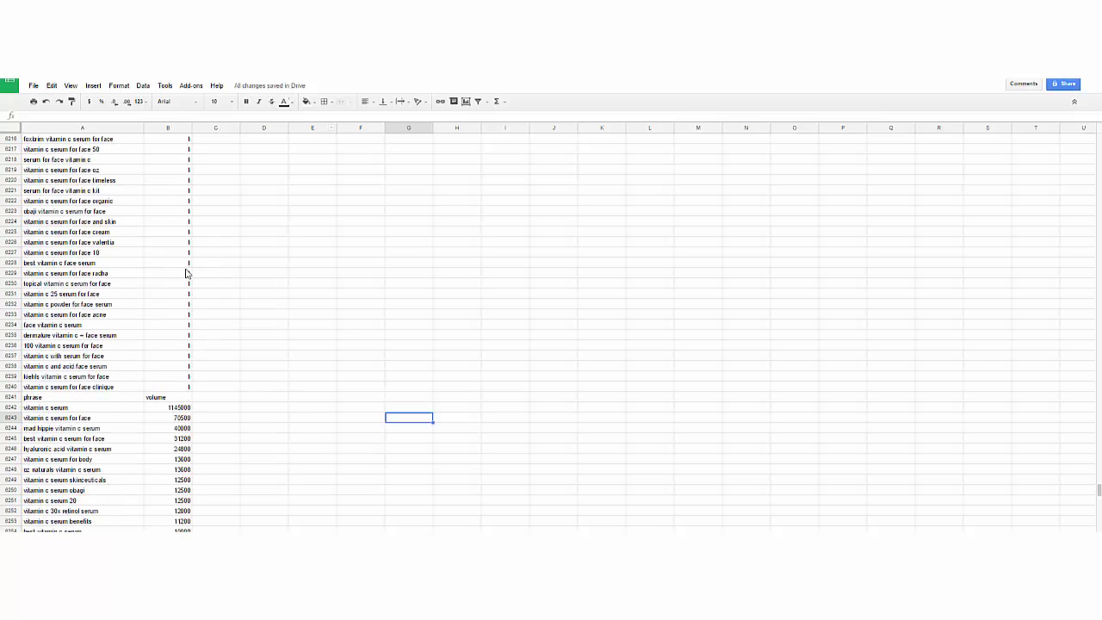
Step: Sort the whole sheet by volume Z→A with a header row, putting vitamin c serum (1,145,000) first
scroll(134, 235, "down", 2)
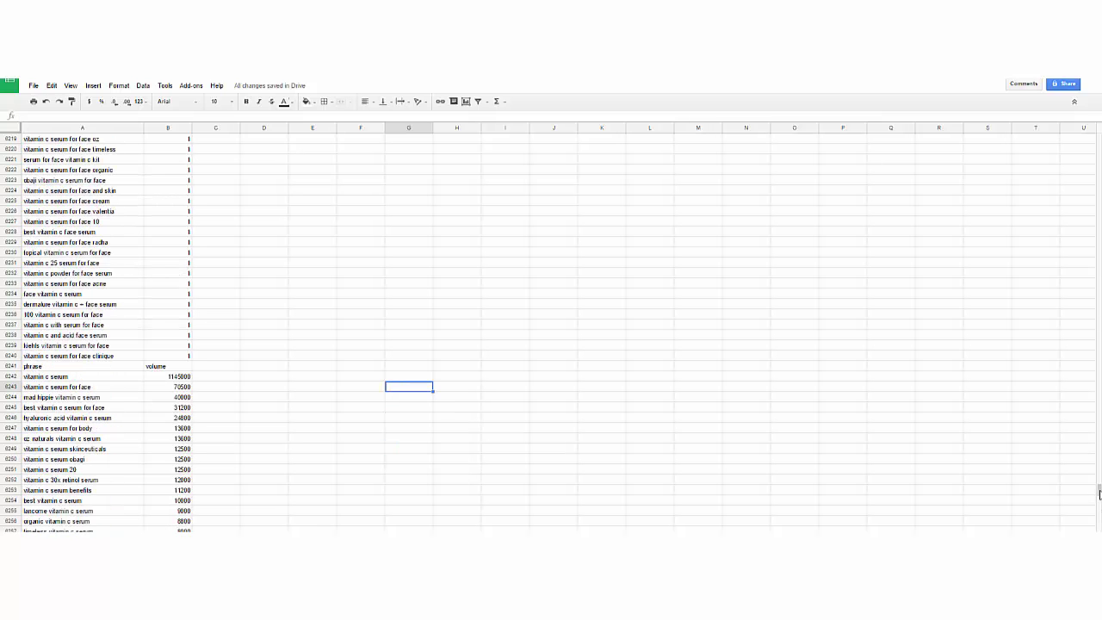
left_click_drag(1098, 492, 1090, 138)
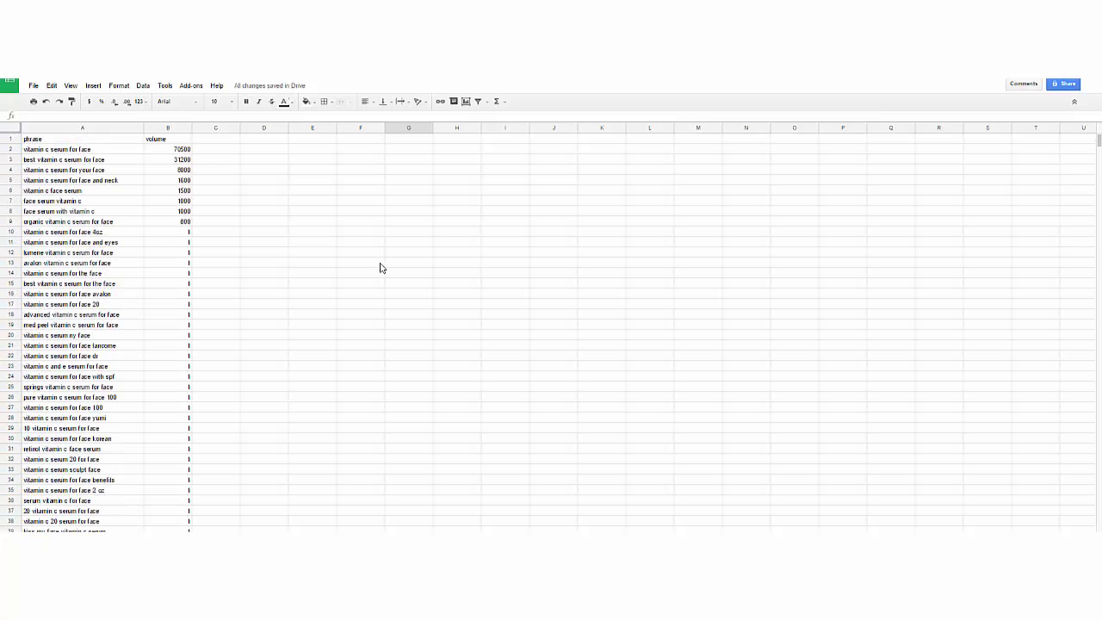
left_click(311, 231)
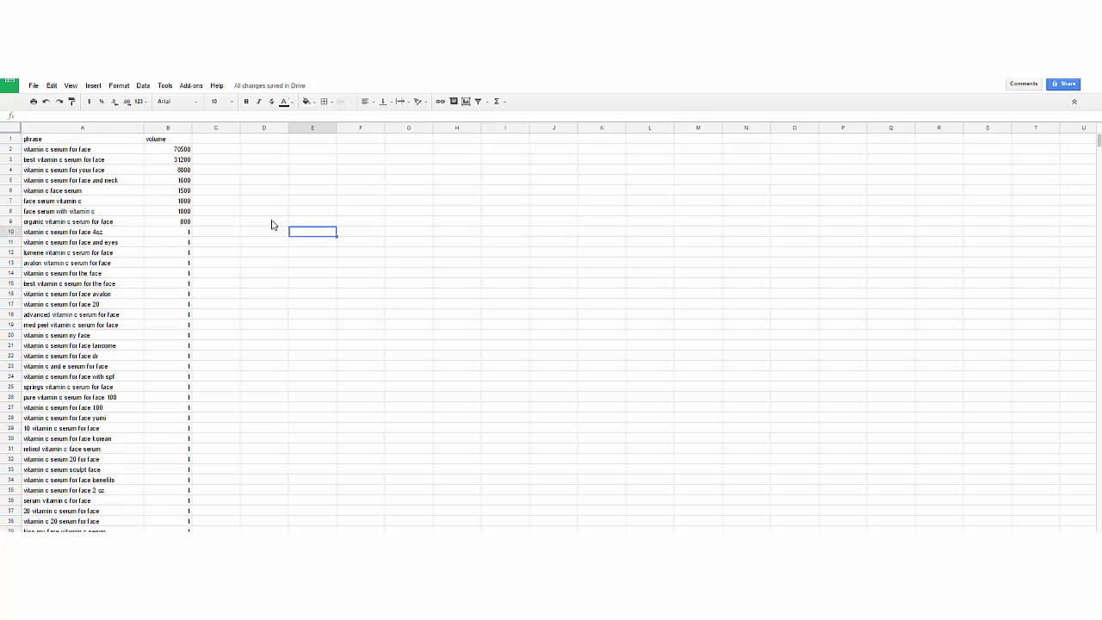
key("ctrl+a")
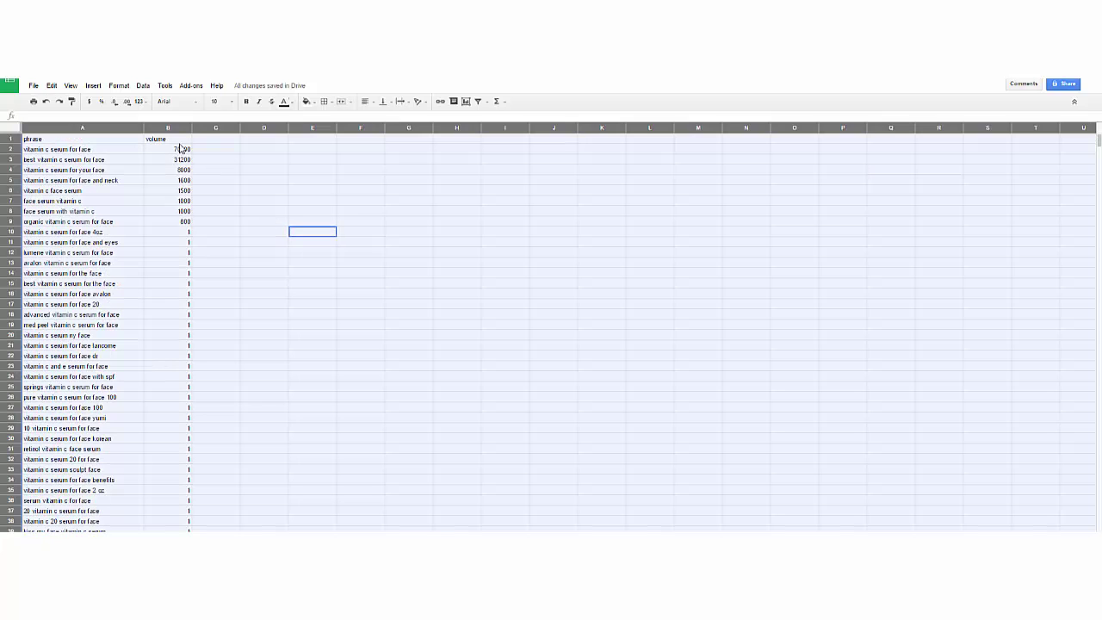
left_click(143, 85)
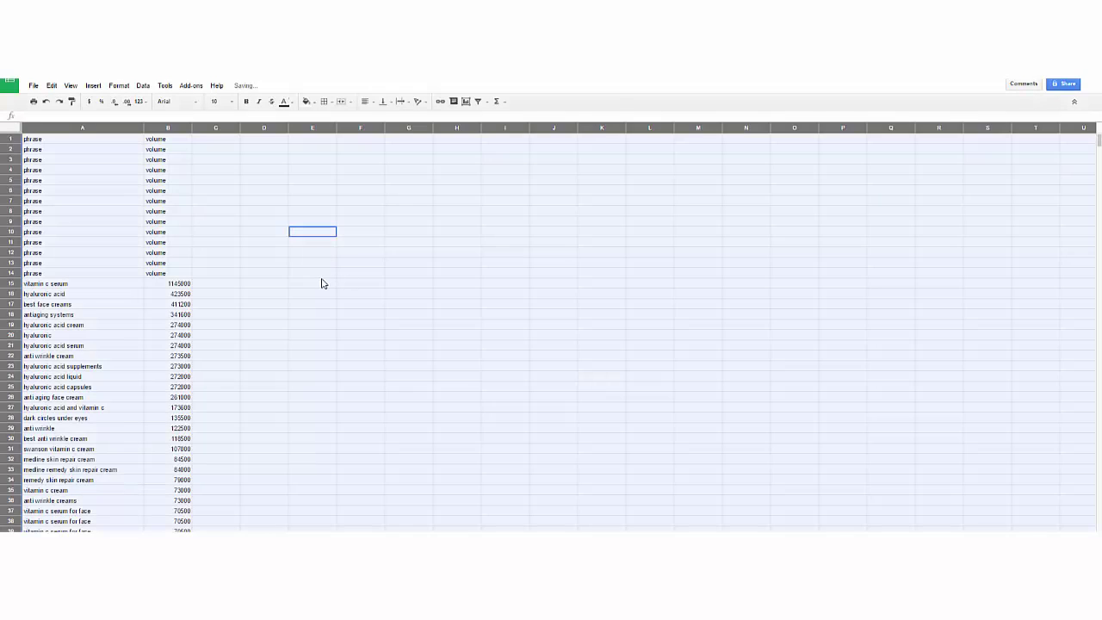
left_click(242, 252)
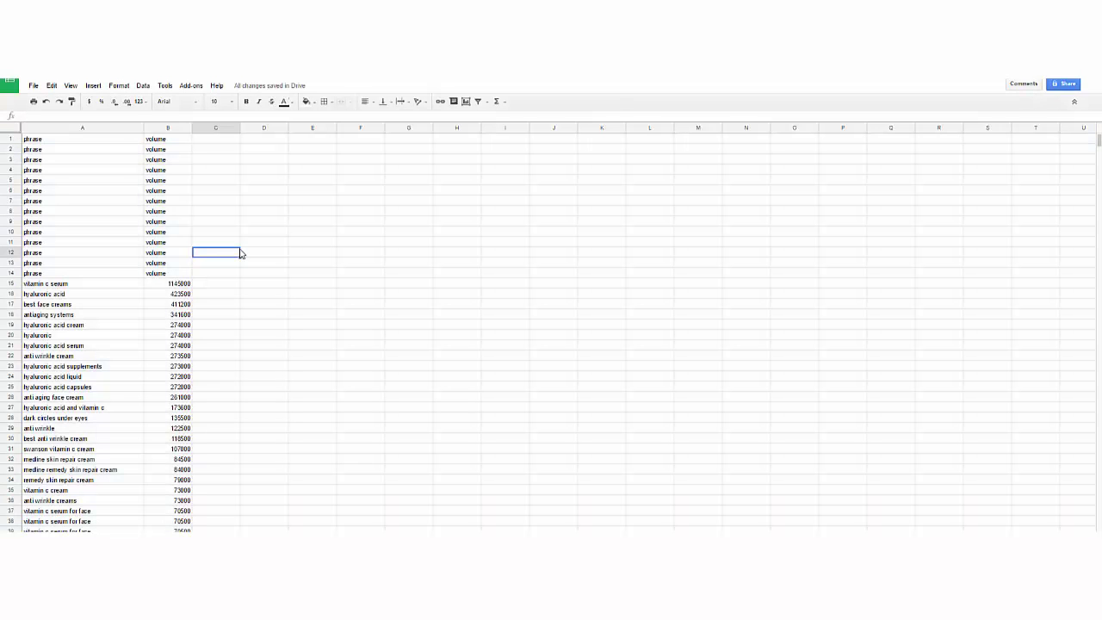
left_click(77, 287)
left_click(161, 289)
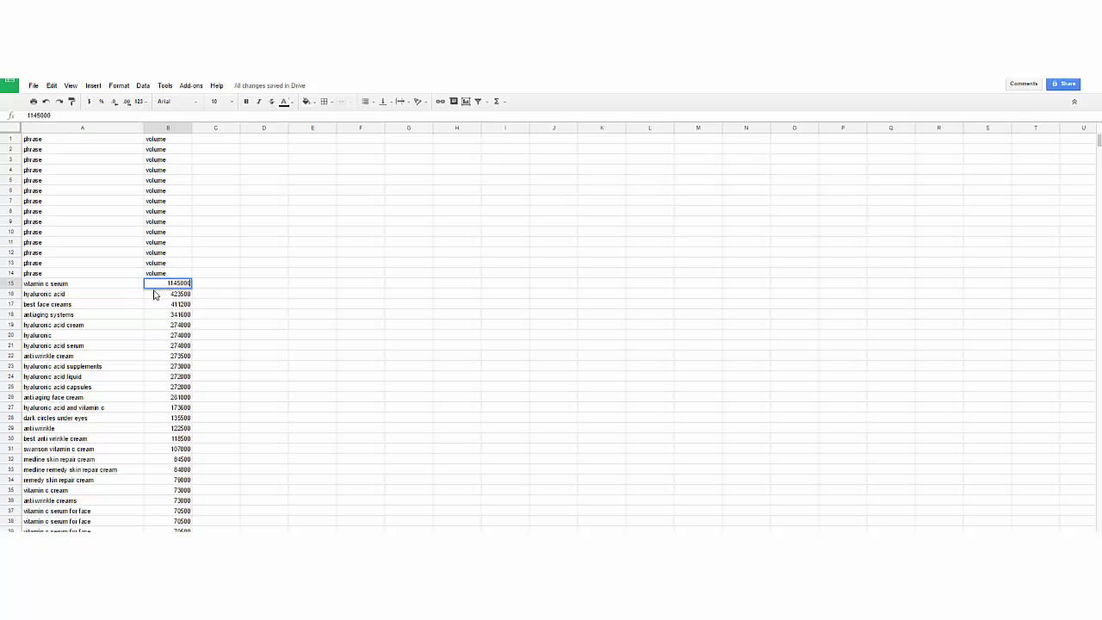
left_click(264, 305)
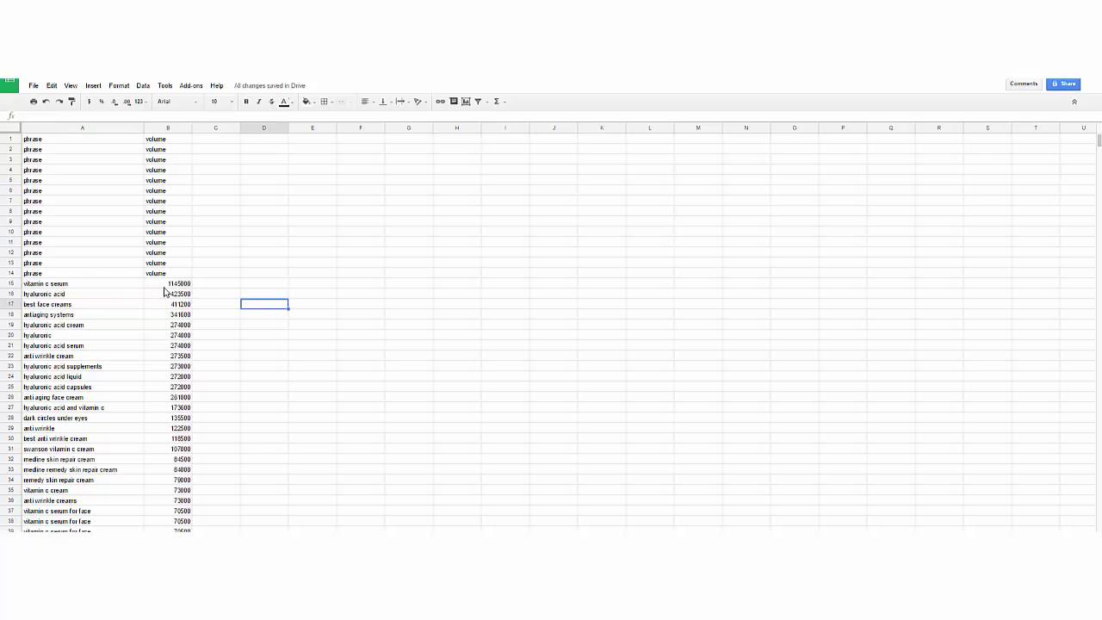
left_click(100, 296)
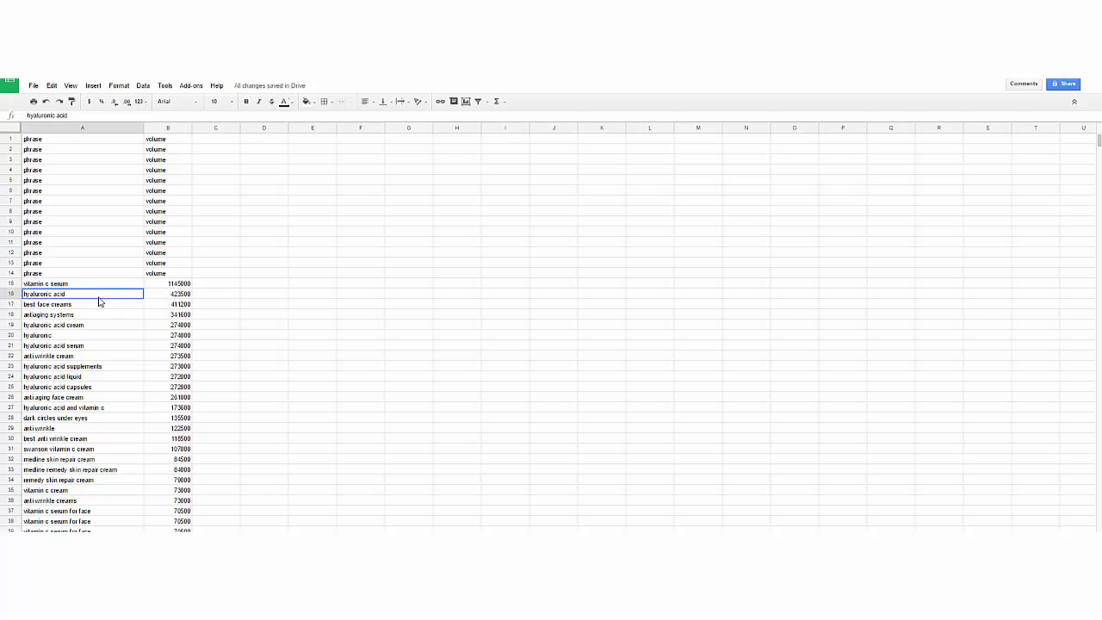
left_click(106, 317)
left_click(95, 306)
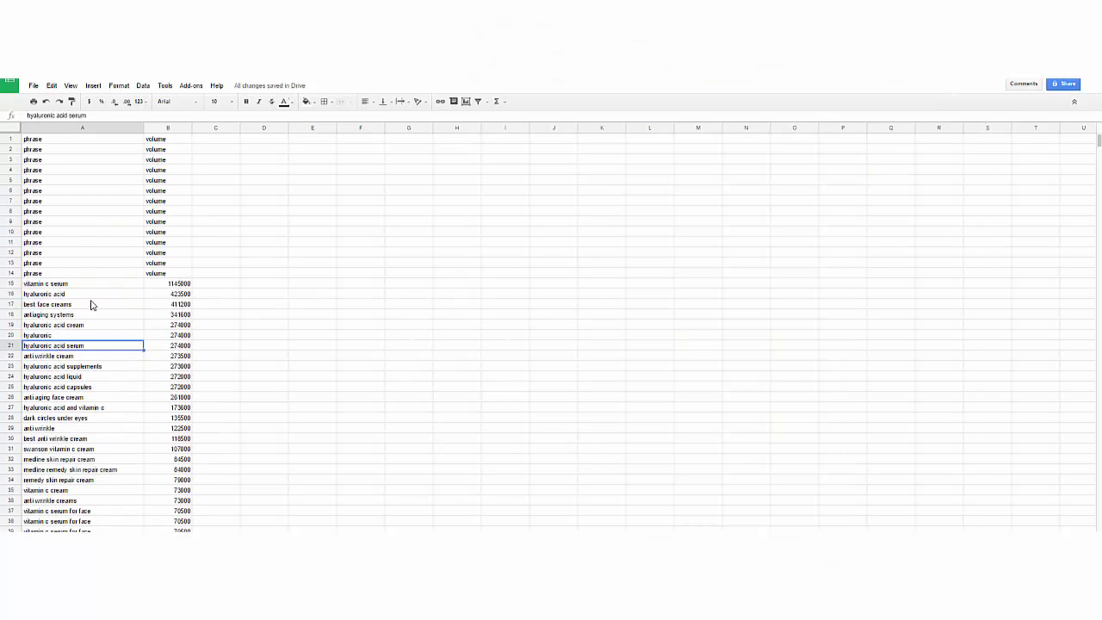
left_click_drag(91, 295, 91, 418)
left_click_drag(173, 297, 166, 417)
left_click(364, 390)
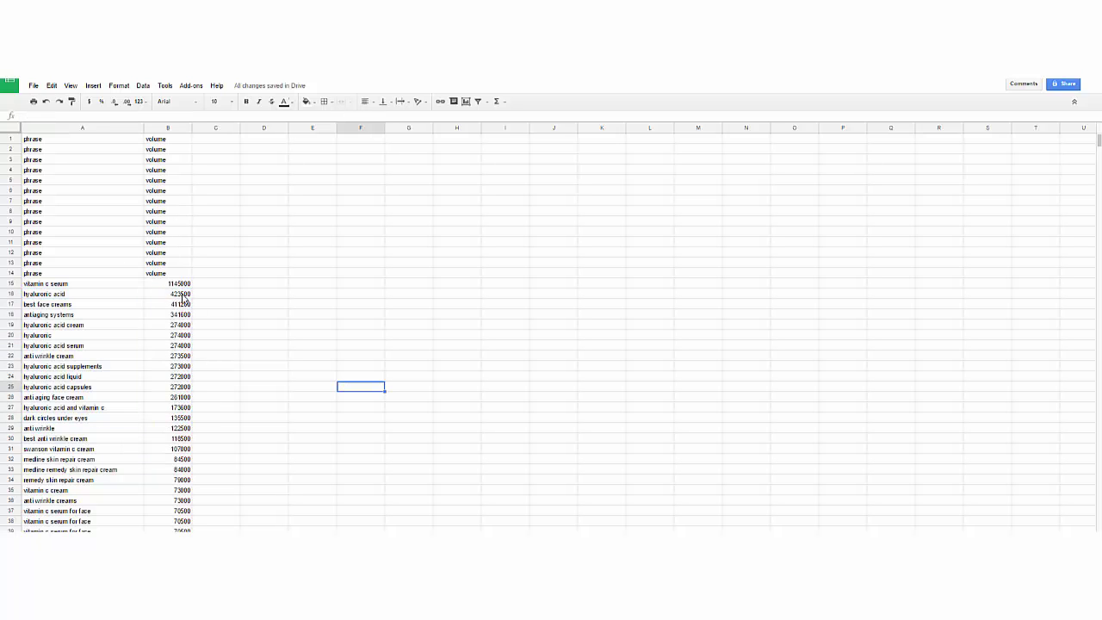
left_click_drag(182, 285, 179, 479)
left_click_drag(91, 288, 123, 450)
left_click(107, 289)
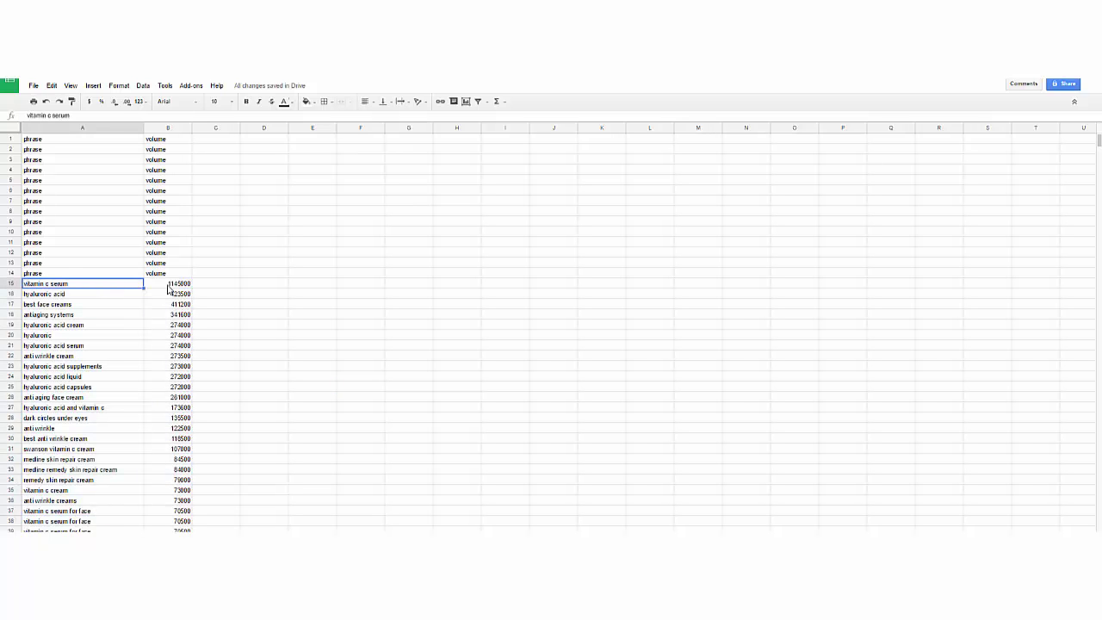
left_click(169, 287)
left_click(102, 297)
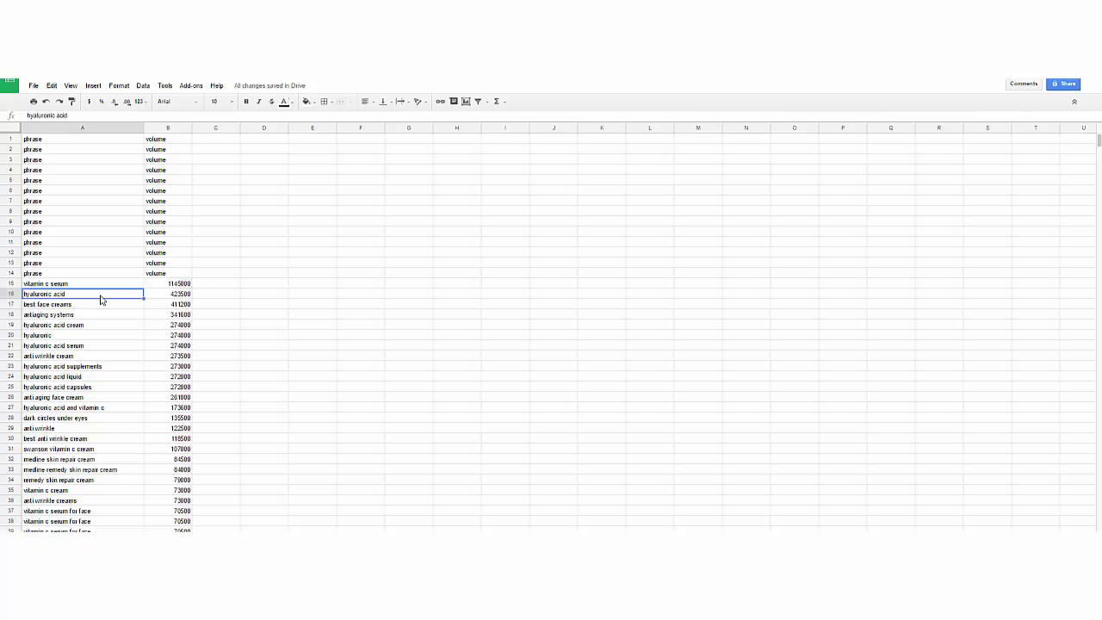
left_click(155, 299)
left_click(141, 297)
left_click(170, 297)
left_click(318, 315)
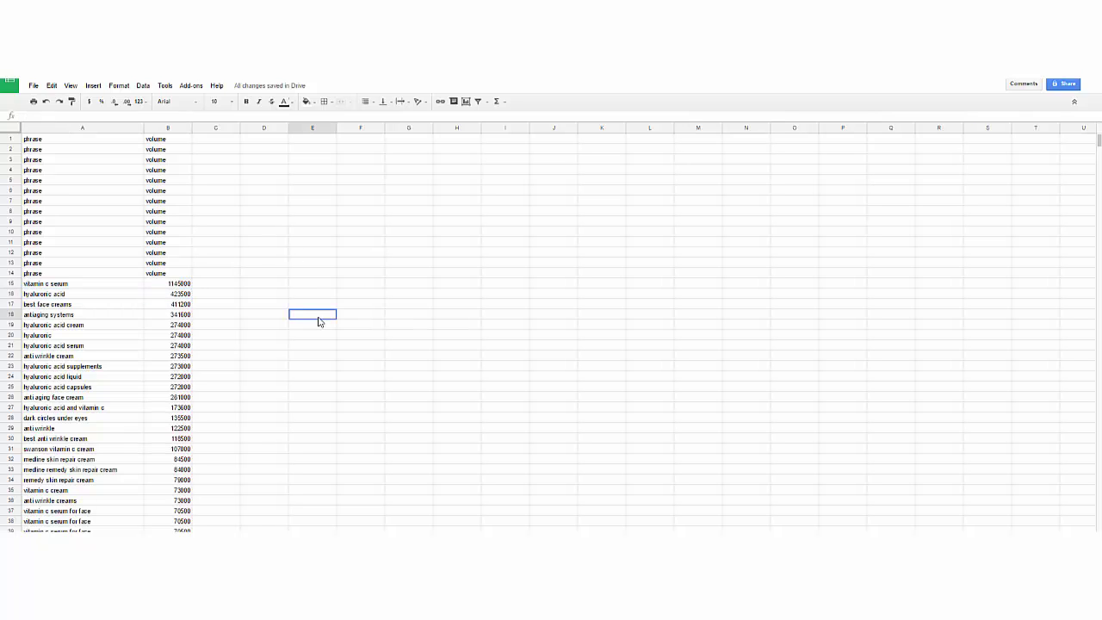
left_click(261, 253)
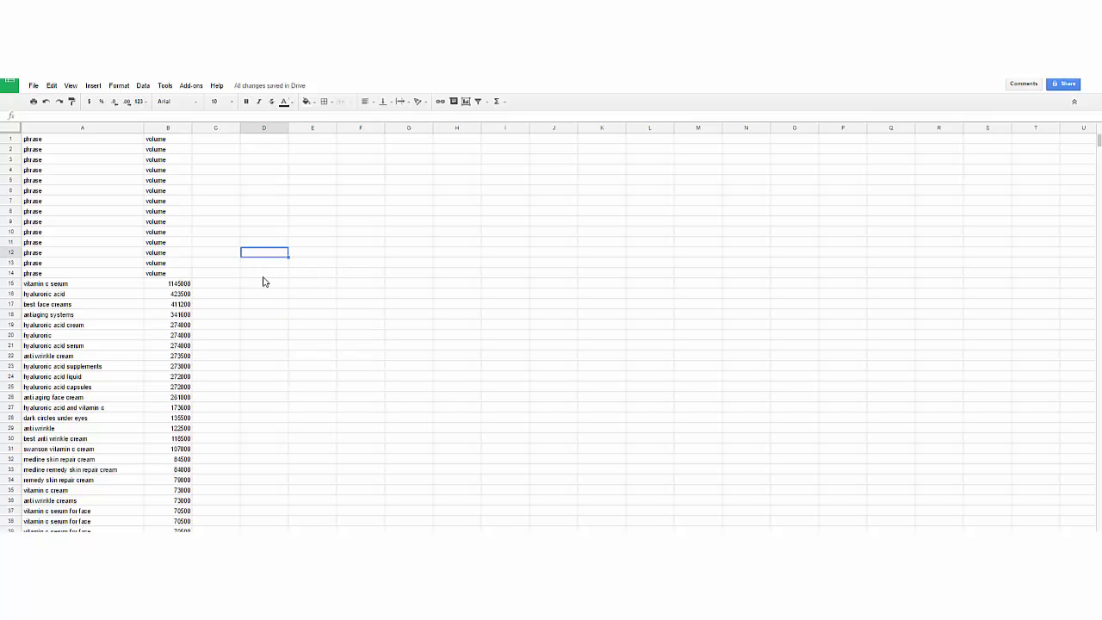
scroll(264, 281, "down", 8)
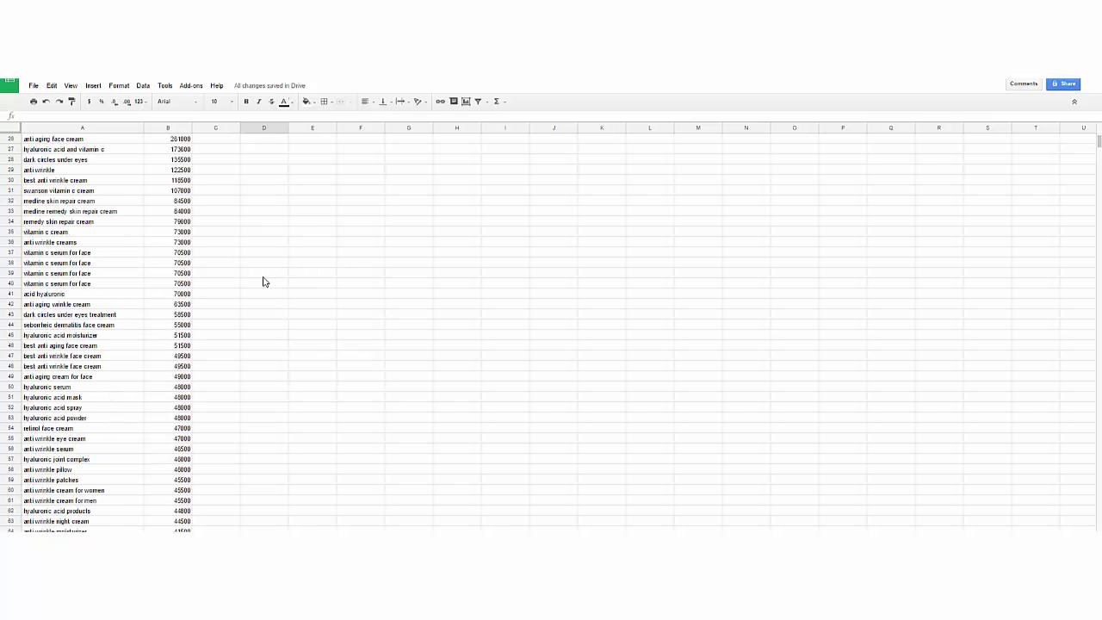
scroll(264, 281, "down", 20)
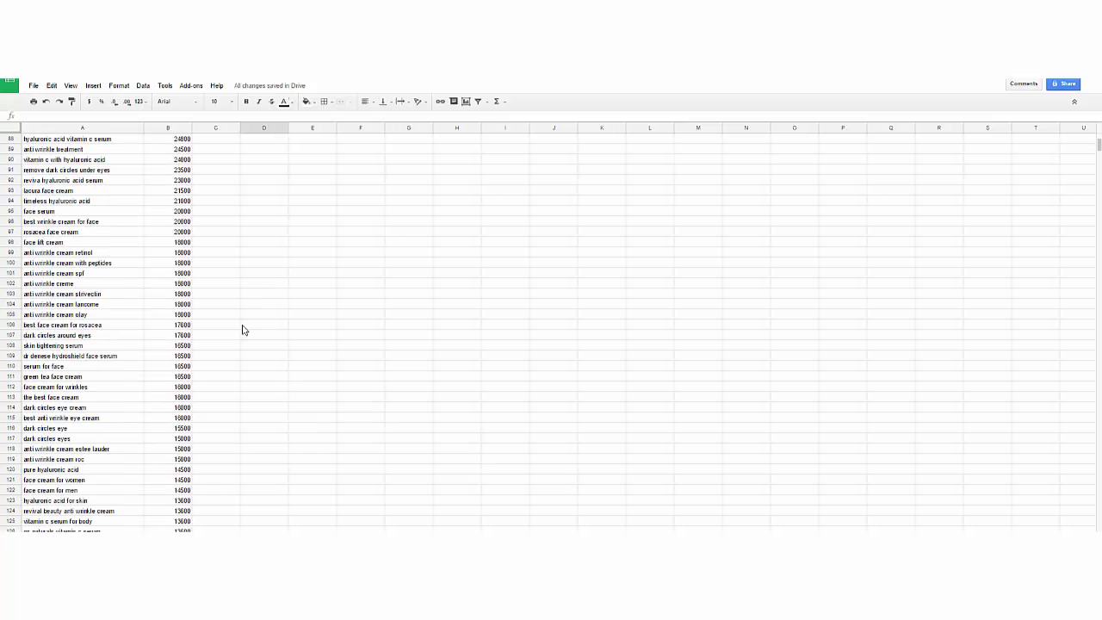
left_click_drag(86, 211, 142, 287)
left_click(112, 305)
scroll(213, 275, "up", 20)
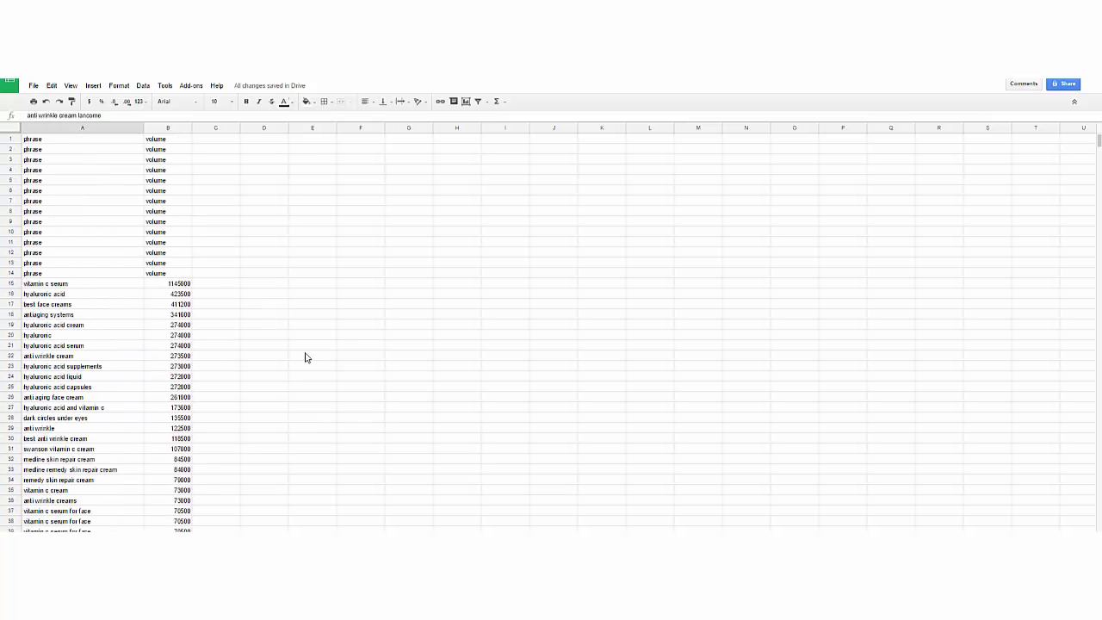
left_click(306, 357)
left_click(252, 276)
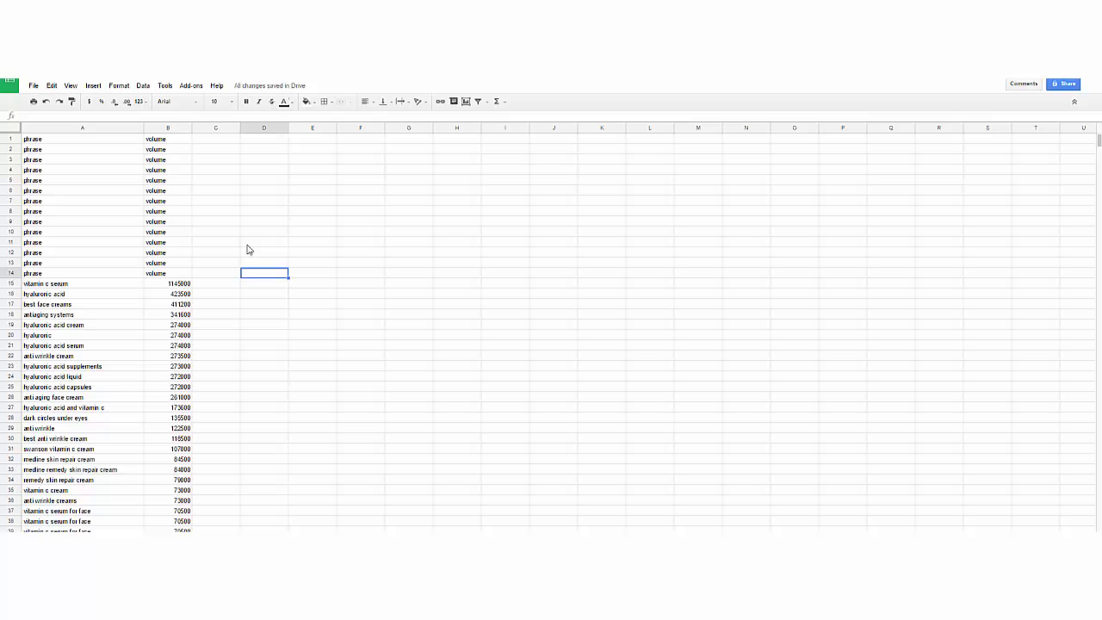
left_click_drag(94, 286, 129, 435)
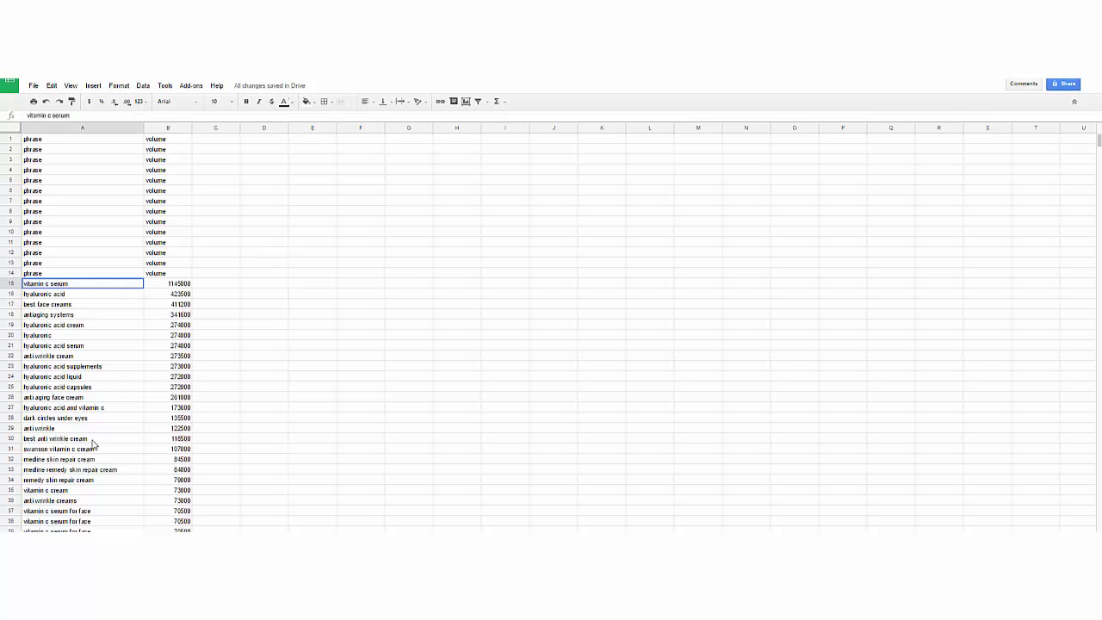
left_click(357, 274)
left_click(223, 244)
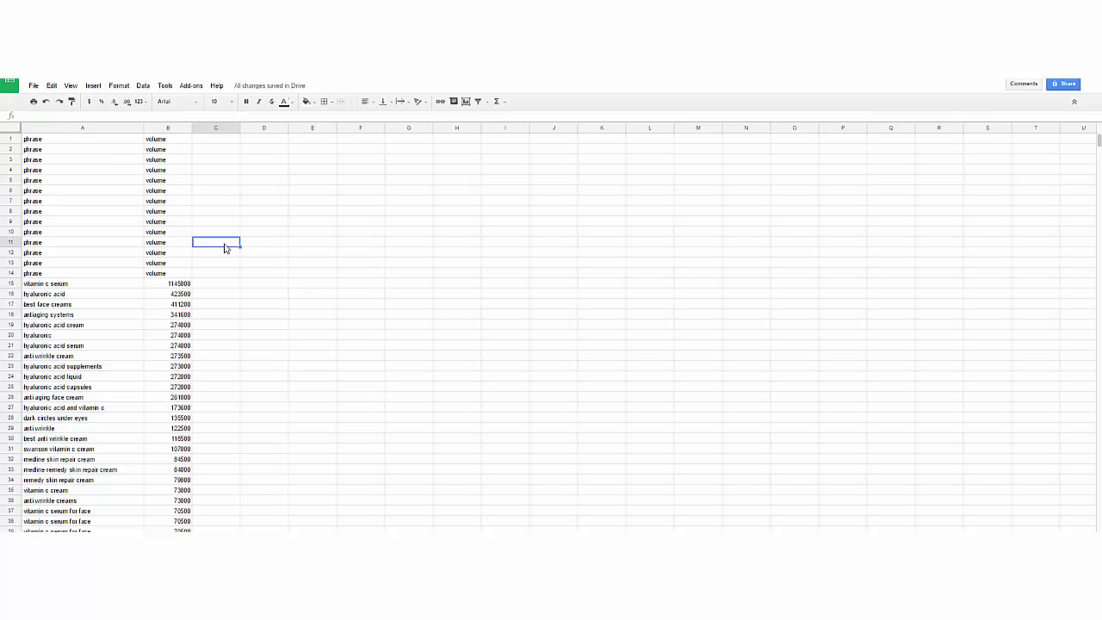
Step: Set up Remove Duplicates on range A1:B7241 to find duplicates in the phrase column
left_click(192, 86)
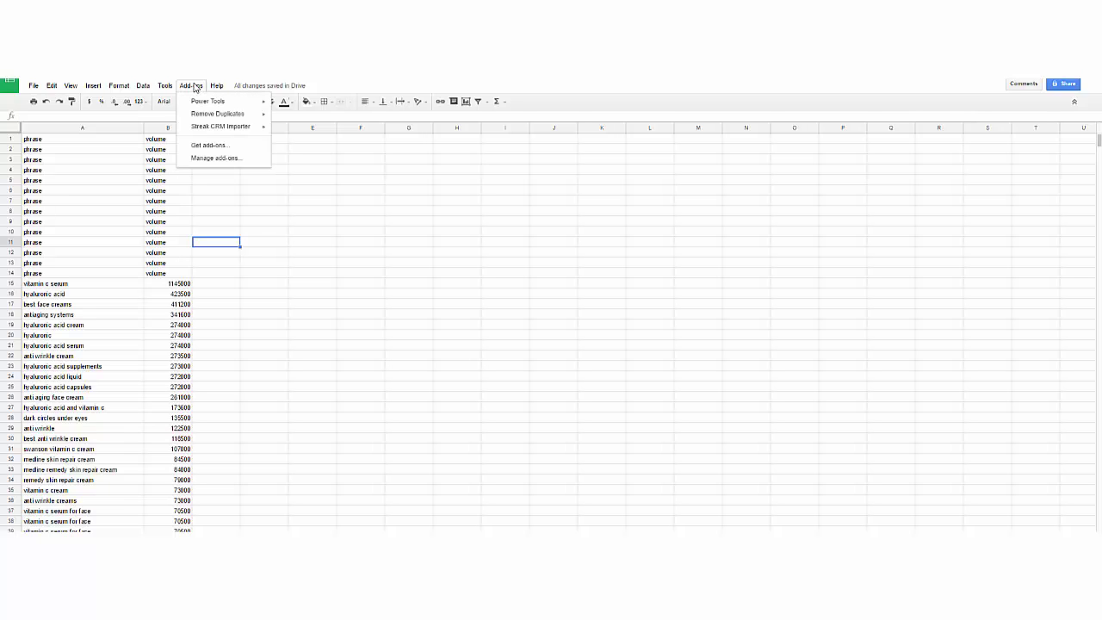
mouse_move(183, 116)
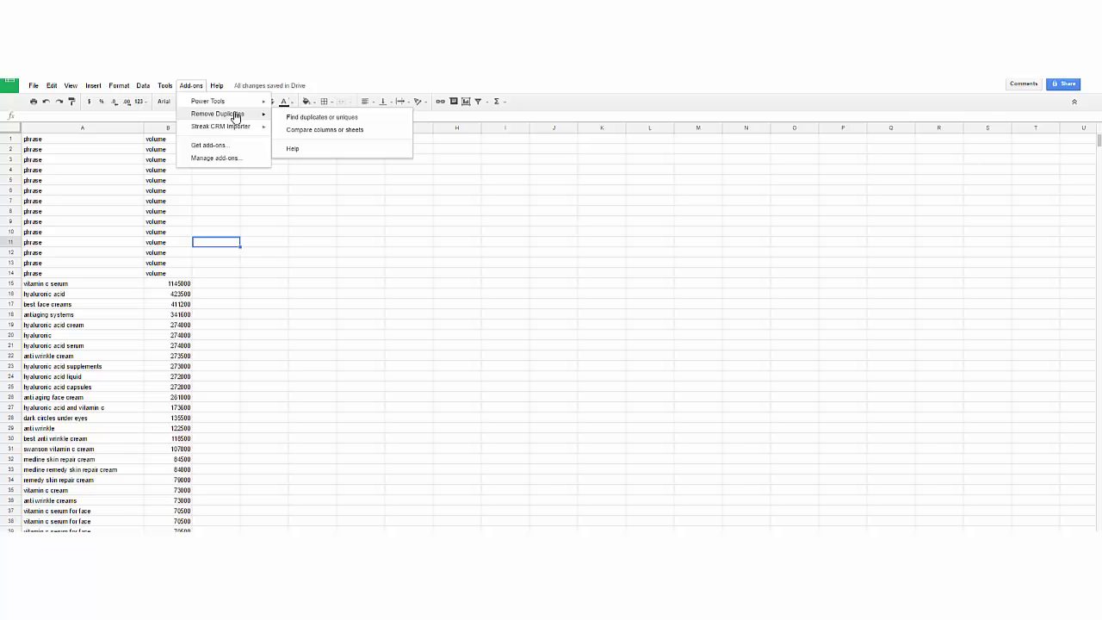
left_click(310, 129)
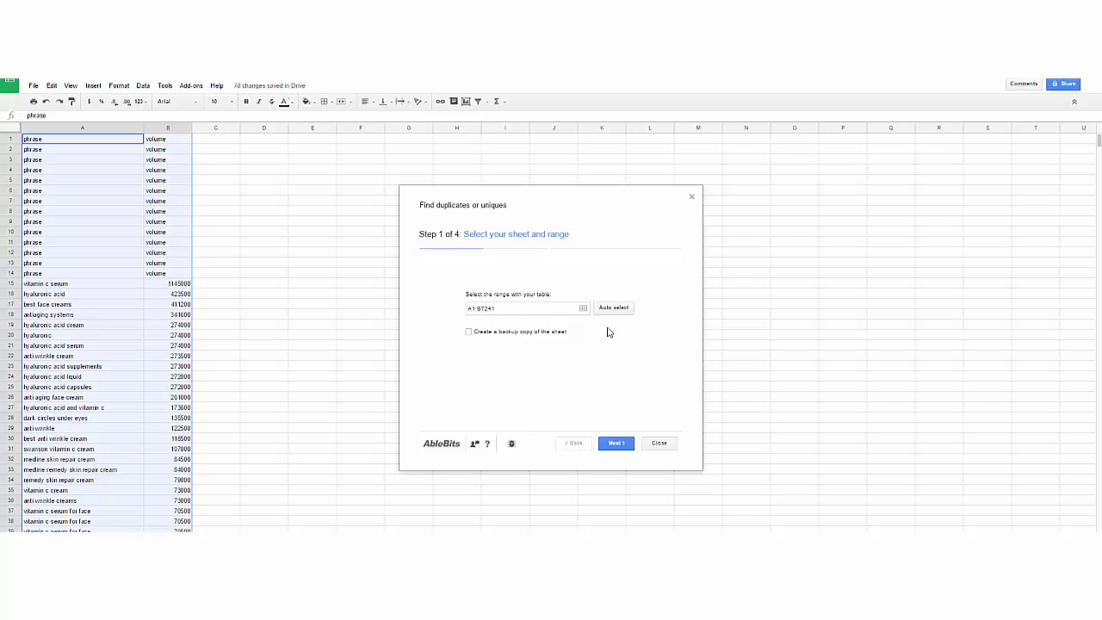
left_click(618, 444)
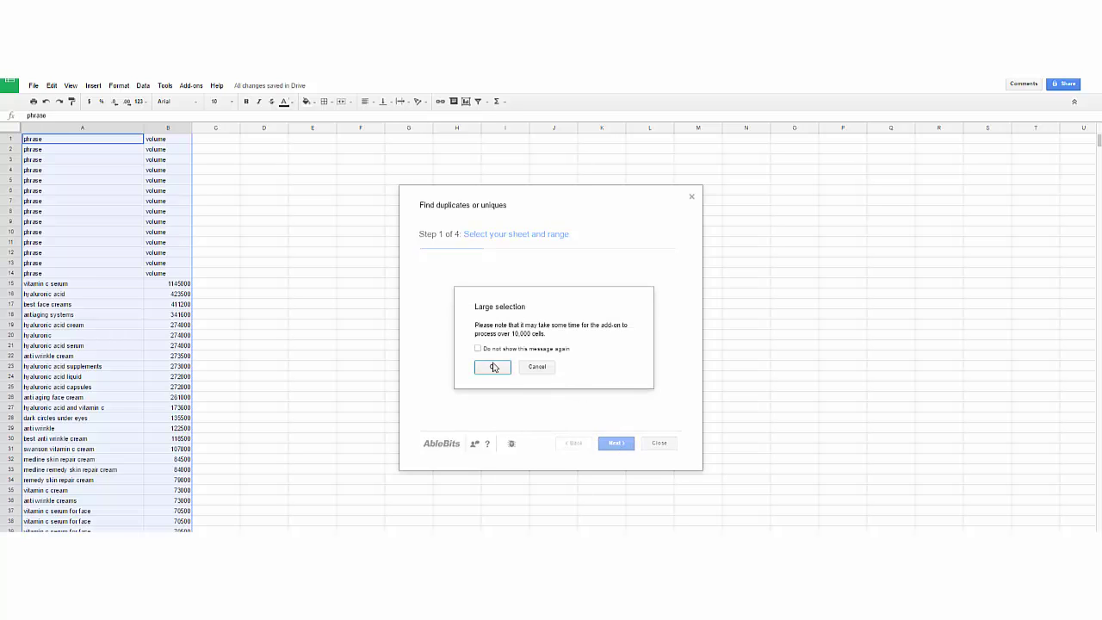
left_click(492, 366)
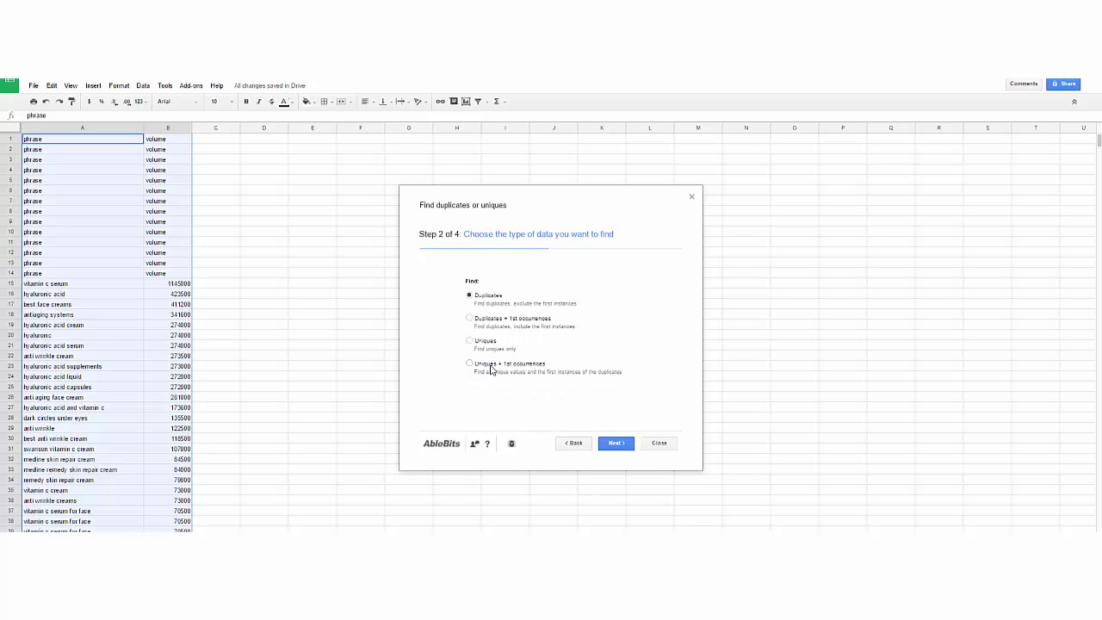
left_click(628, 444)
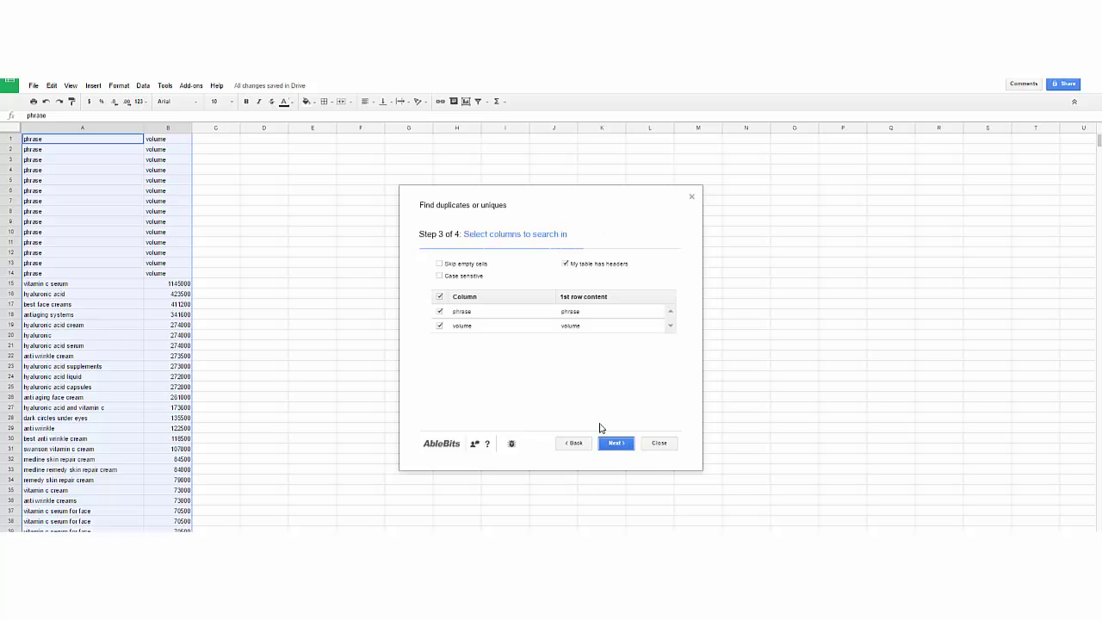
left_click(439, 311)
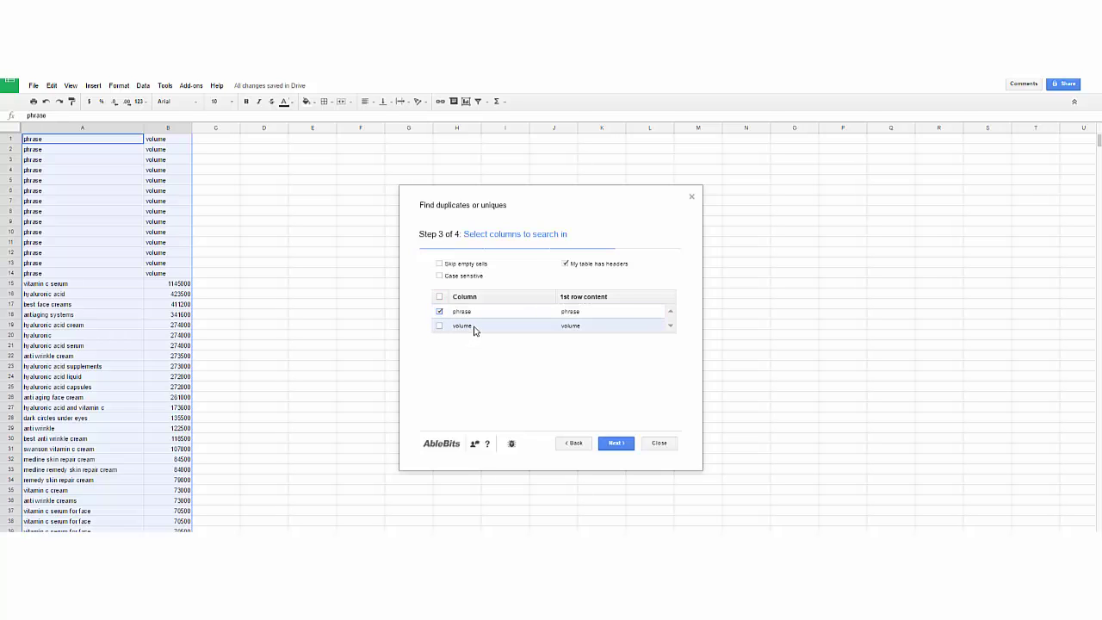
left_click(615, 443)
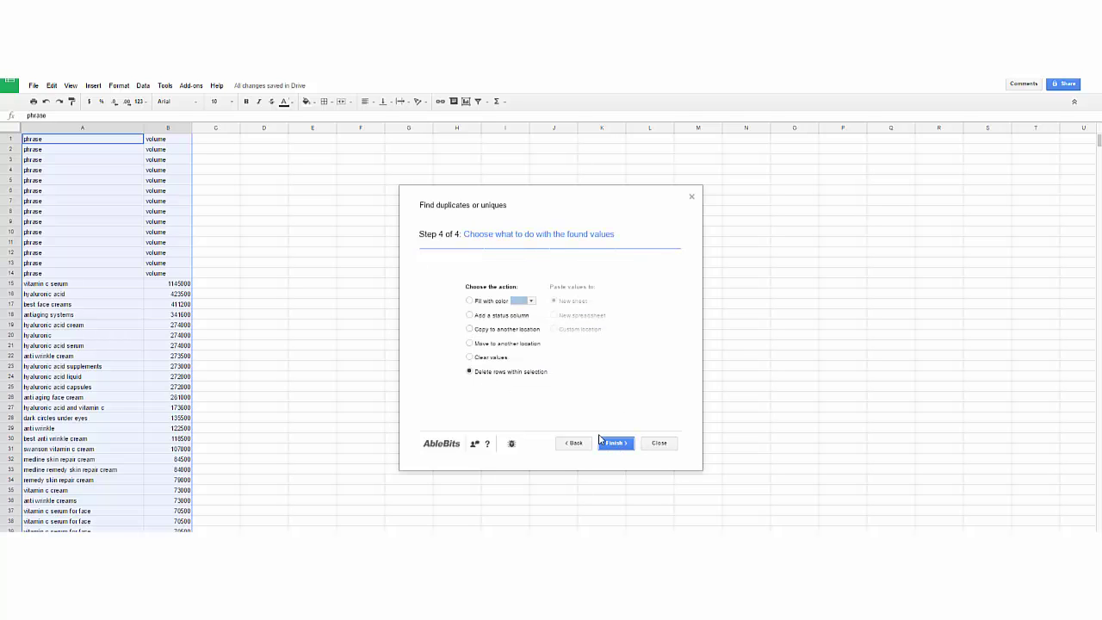
Step: Delete the 505 duplicate rows and close the duplicate finder
left_click(601, 441)
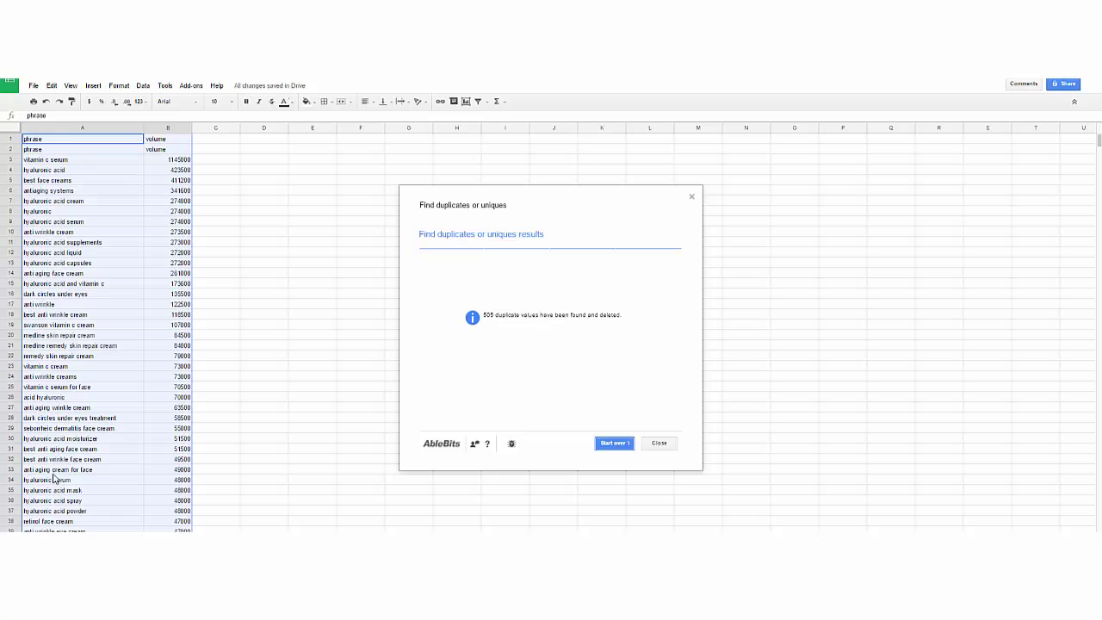
left_click(625, 446)
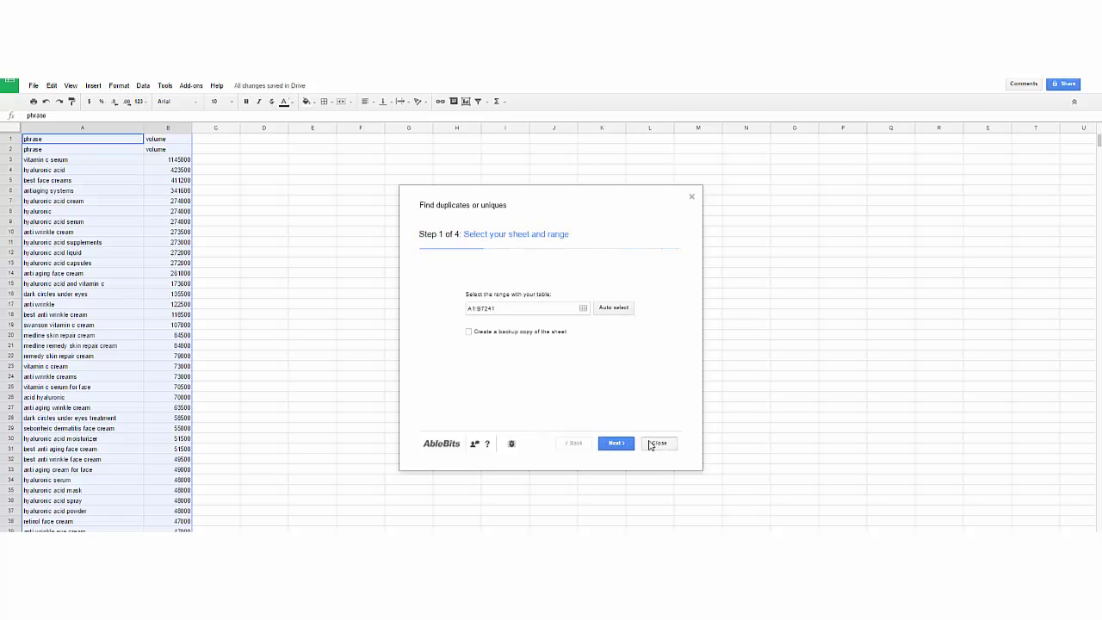
left_click(651, 444)
left_click(310, 203)
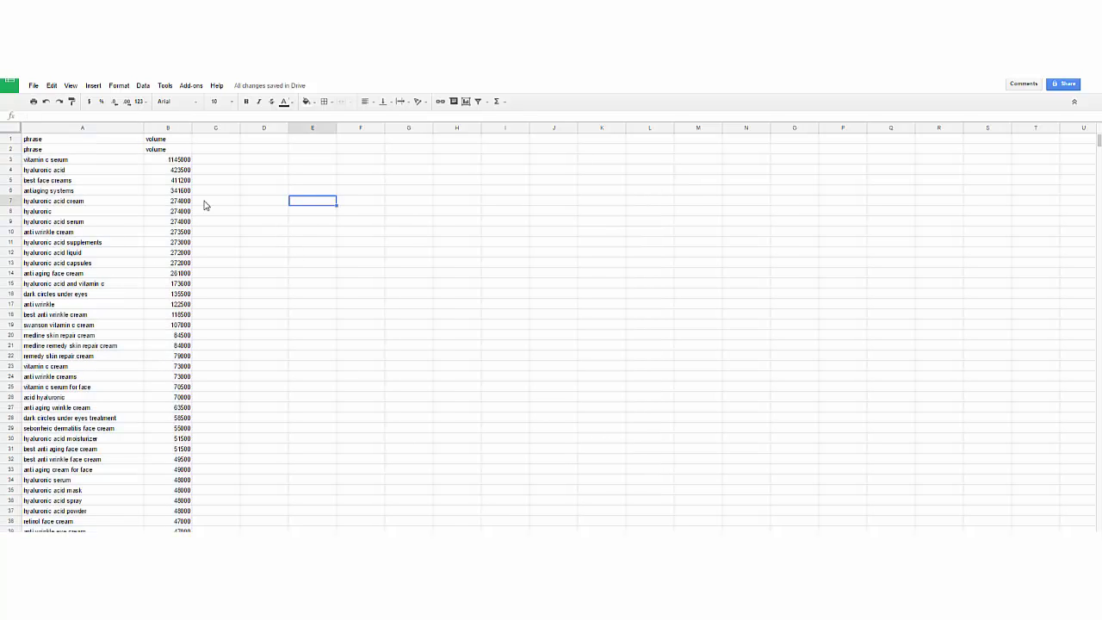
left_click(247, 212)
left_click(238, 214)
left_click(297, 222)
left_click(222, 245)
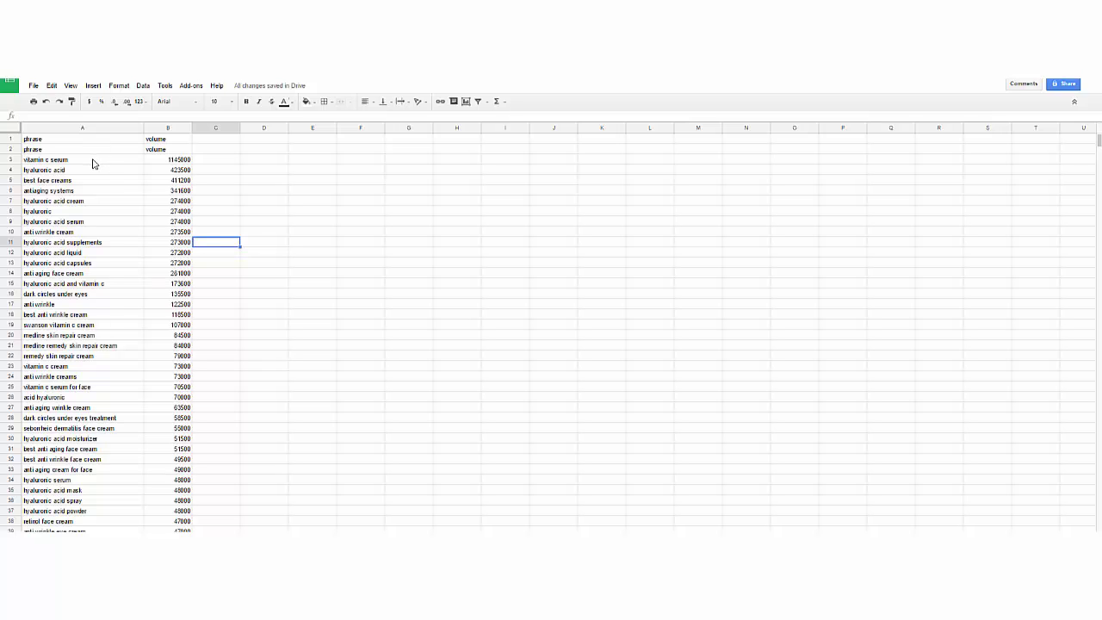
mouse_move(93, 164)
left_mouse_down()
mouse_move(118, 428)
mouse_move(129, 303)
mouse_move(95, 170)
left_mouse_up()
left_click(88, 229)
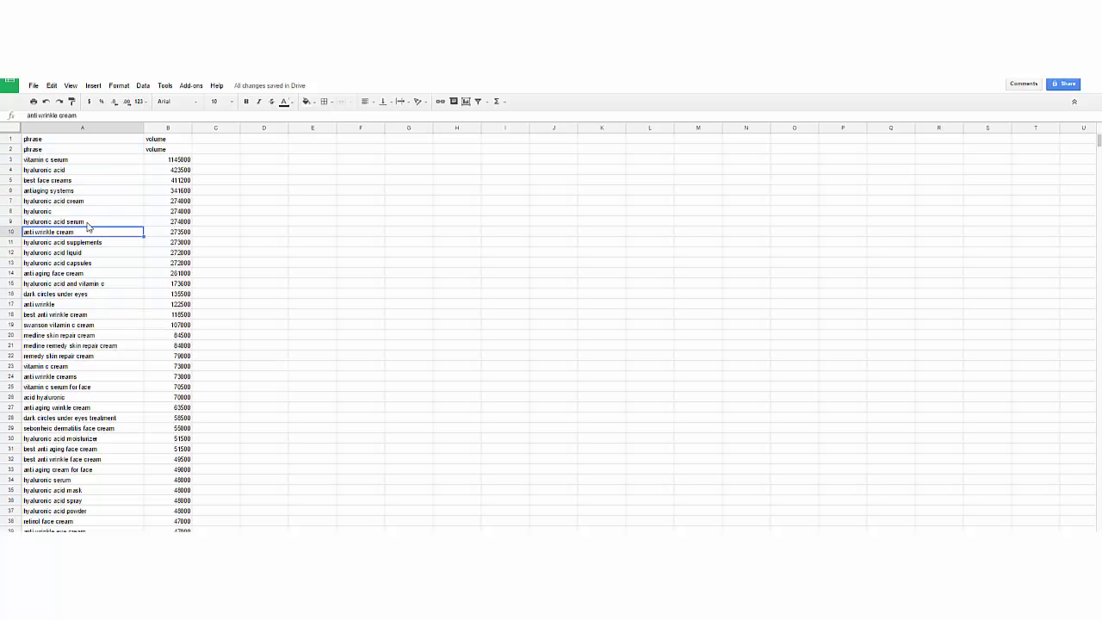
double_click(63, 211)
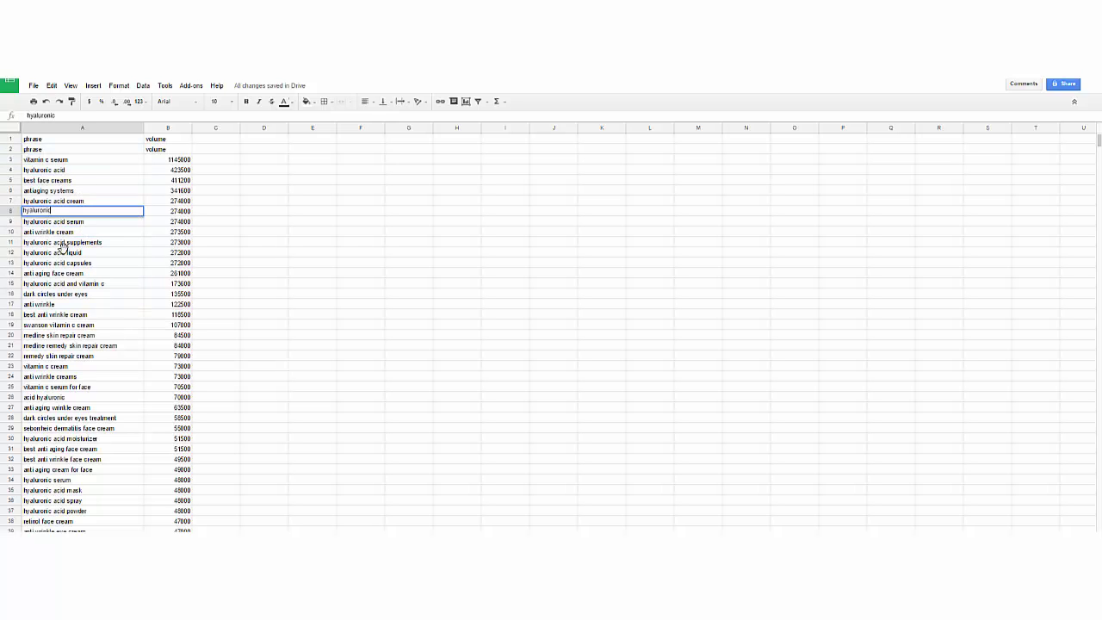
left_click(63, 250)
double_click(65, 213)
left_click(90, 243)
left_click(79, 213)
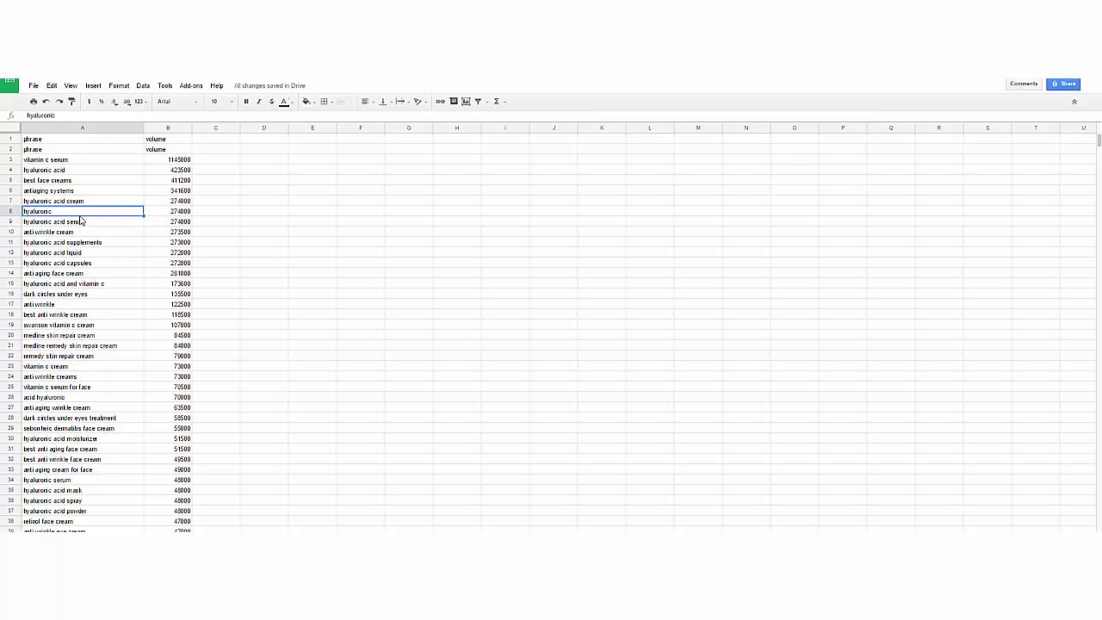
key("ctrl+c")
left_click(277, 215)
key("ctrl+v")
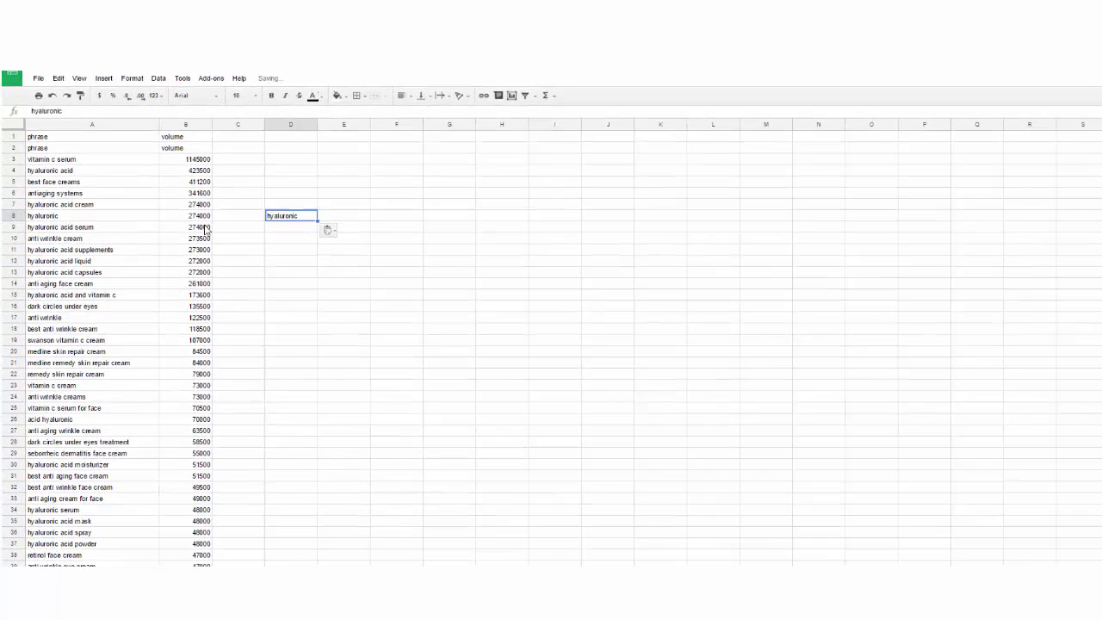
left_click(52, 221)
key("ctrl+c")
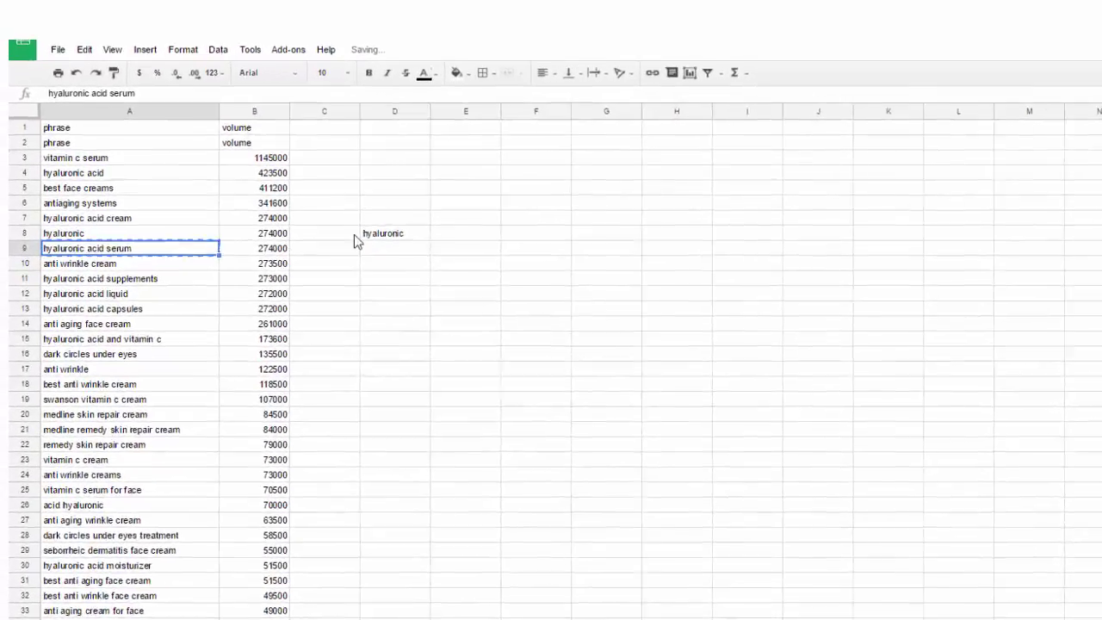
double_click(383, 236)
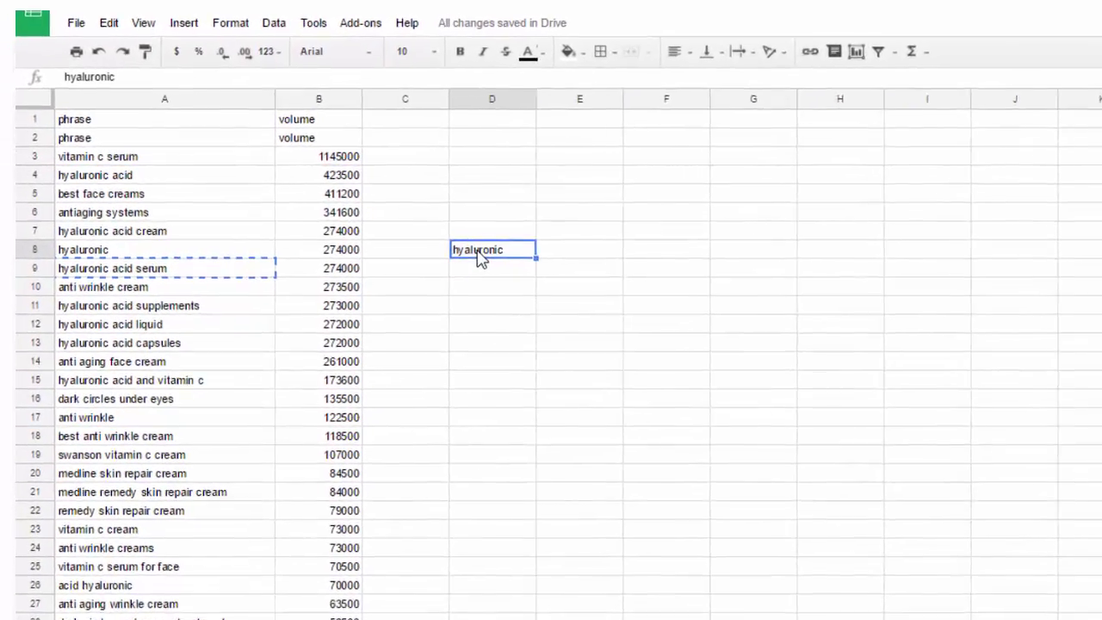
key("ctrl+v")
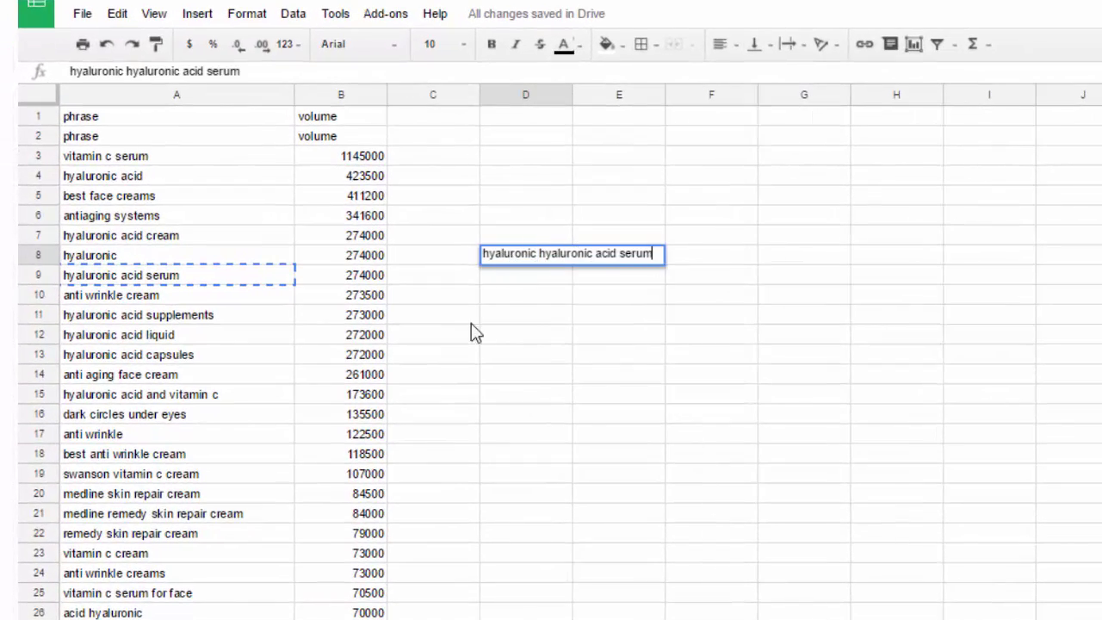
left_click(528, 295)
left_click(533, 259)
double_click(503, 255)
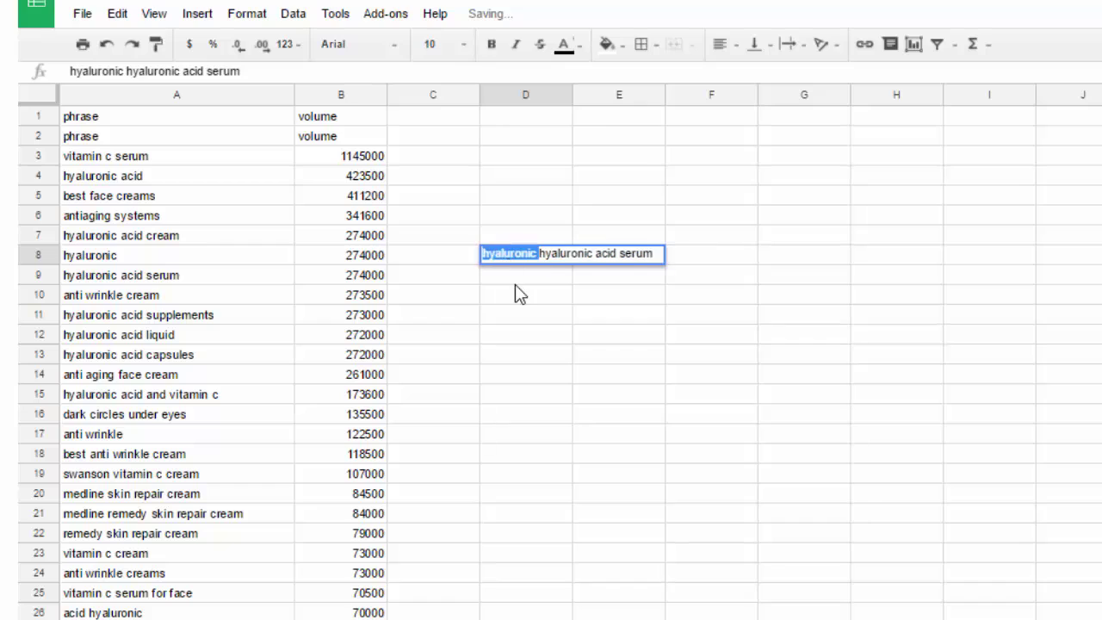
key("Return")
left_click(507, 260)
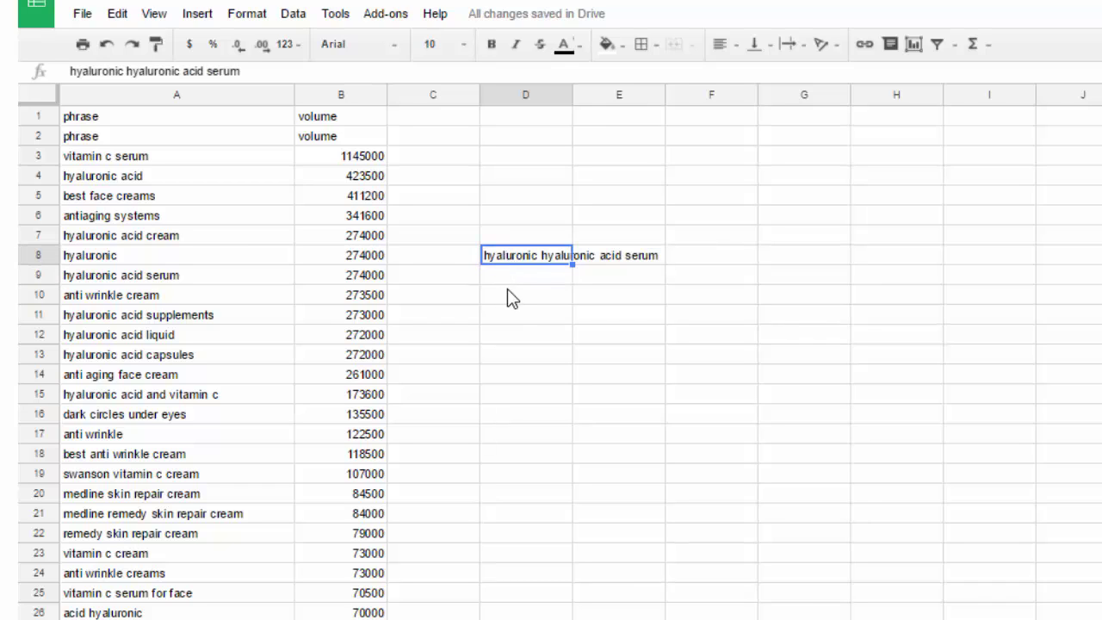
double_click(513, 258)
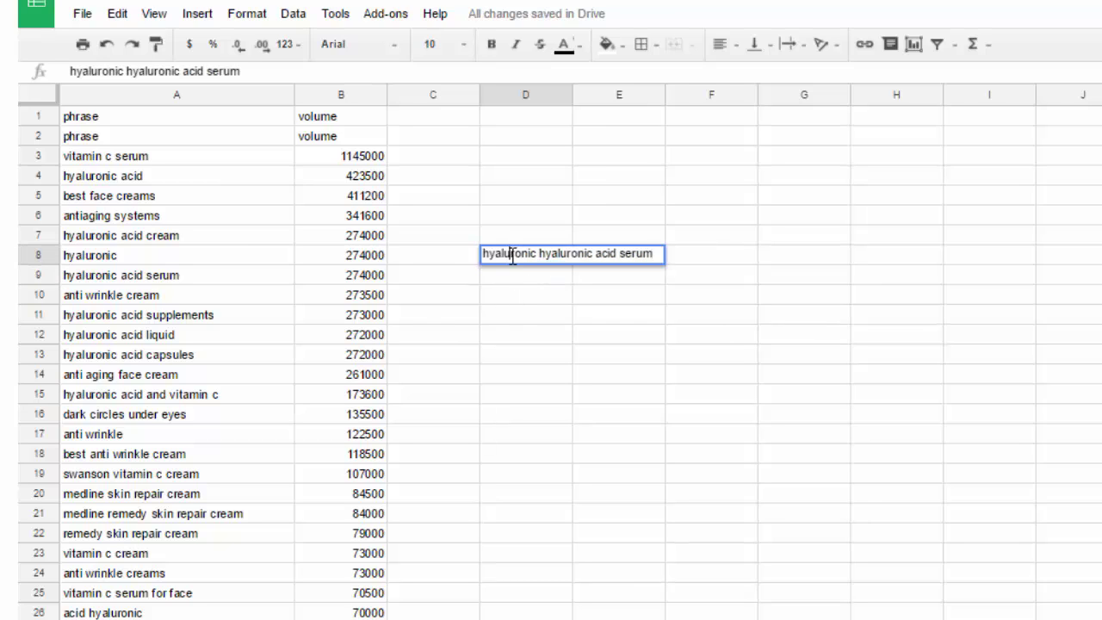
triple_click(512, 256)
left_click(513, 256)
double_click(512, 255)
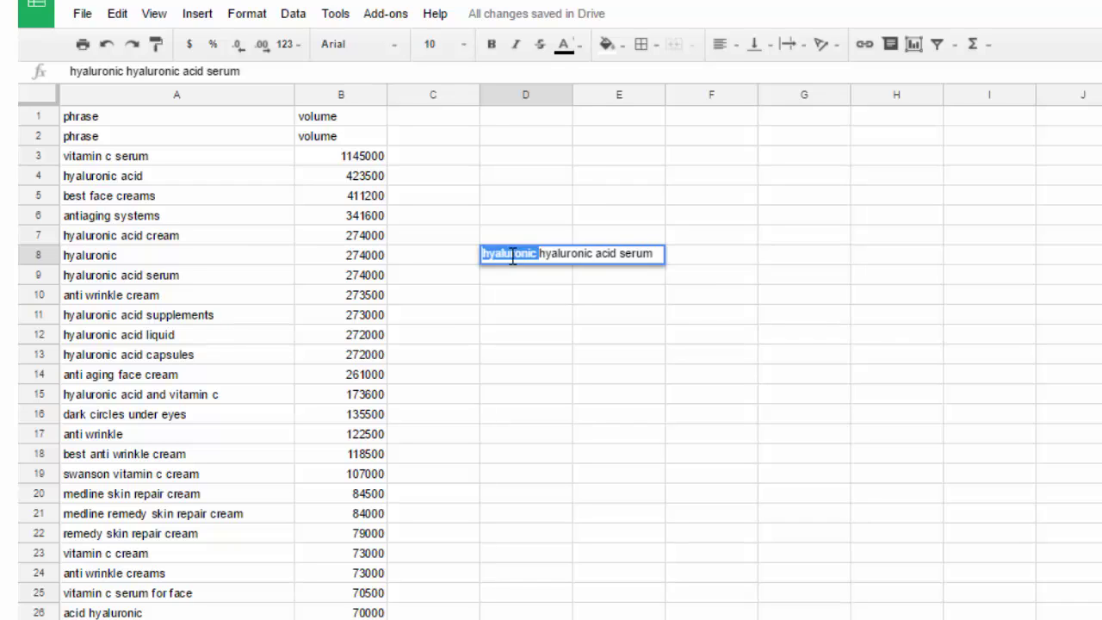
key("BackSpace")
left_click(526, 298)
left_click(554, 260)
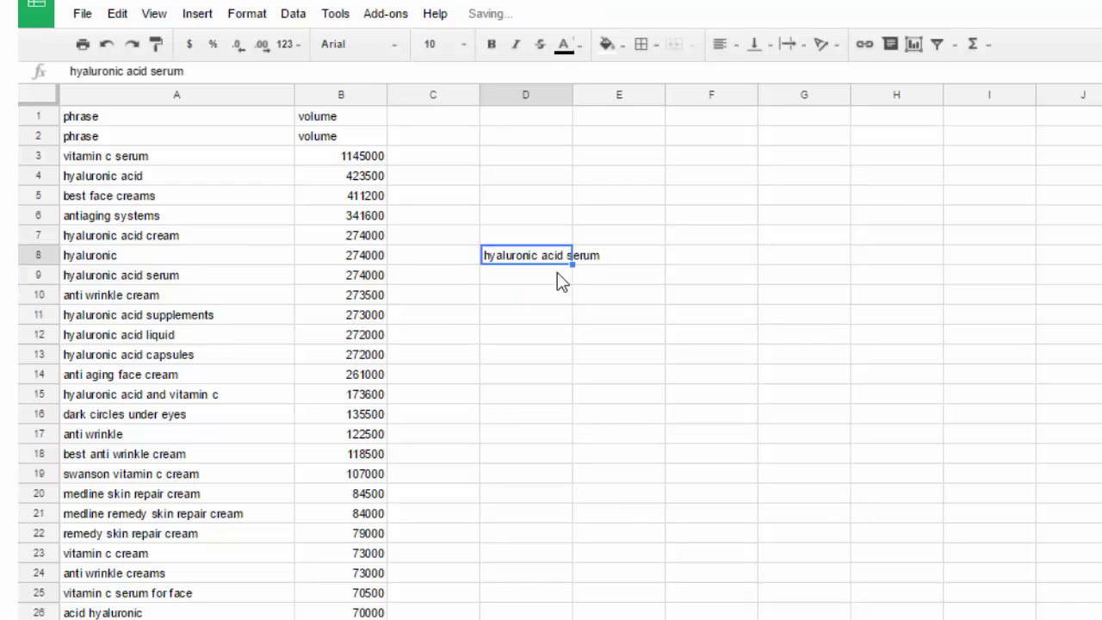
left_click(560, 295)
left_click(550, 262)
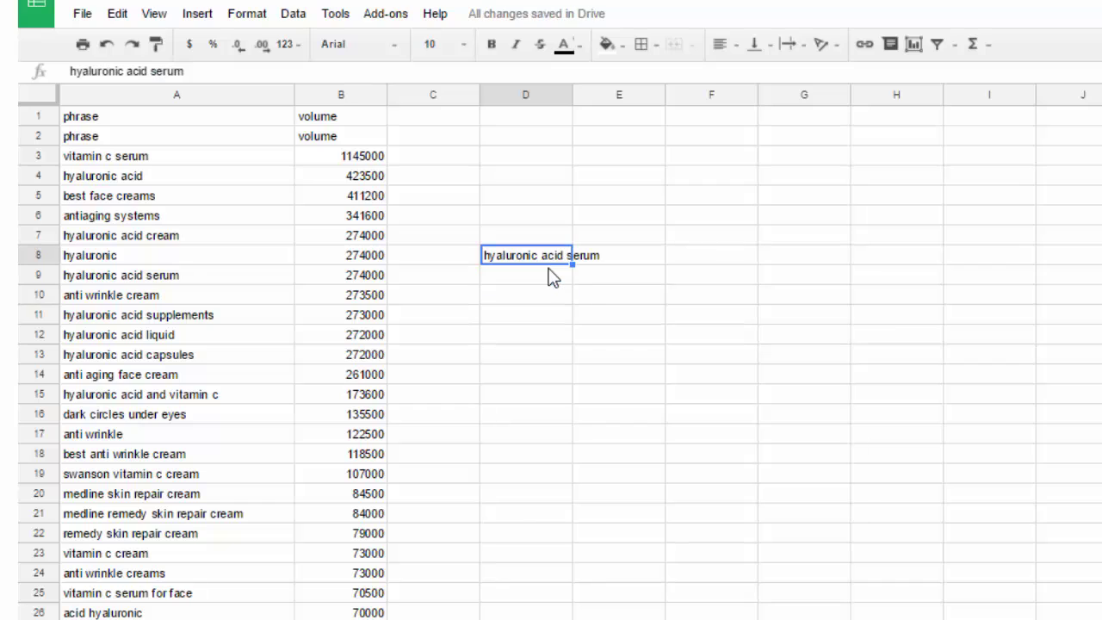
key("Delete")
left_click(324, 204)
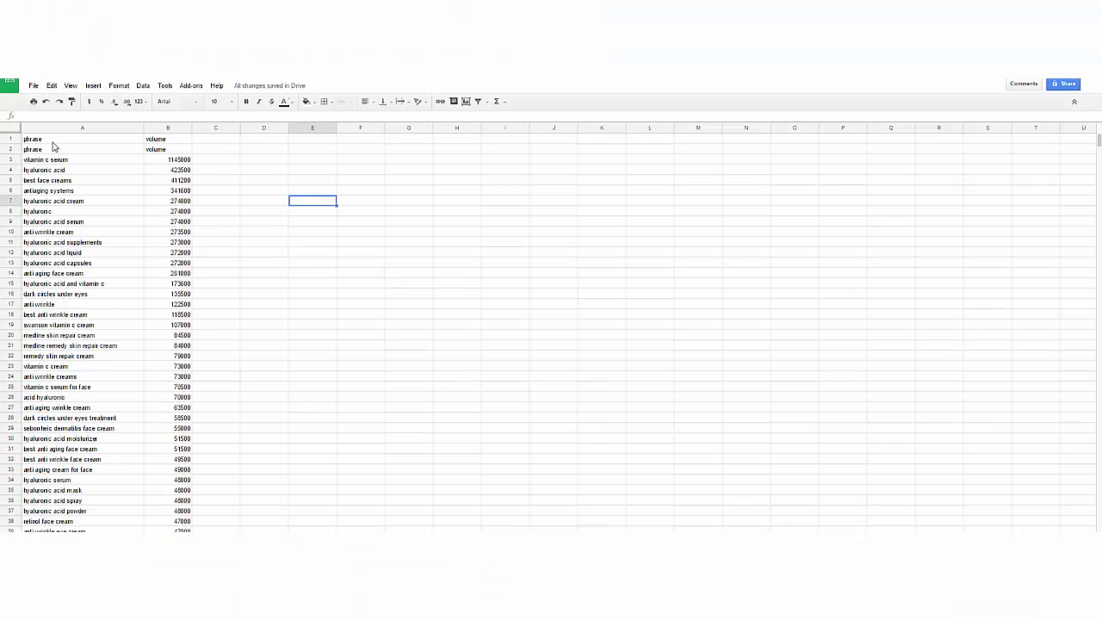
Step: Delete the two header rows at the top of the keyword sheet
left_click(10, 139)
left_click(10, 149, "shift")
right_click(10, 151)
left_click(37, 237)
left_click(236, 217)
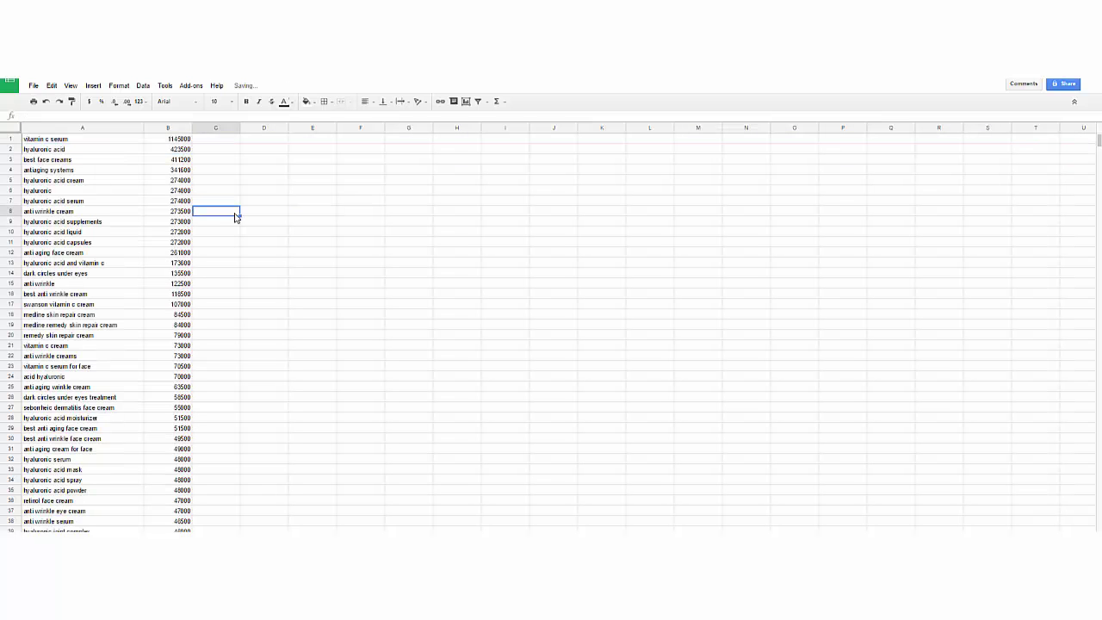
Step: Copy the whole keyword column A
left_click(53, 127)
key("ctrl+c")
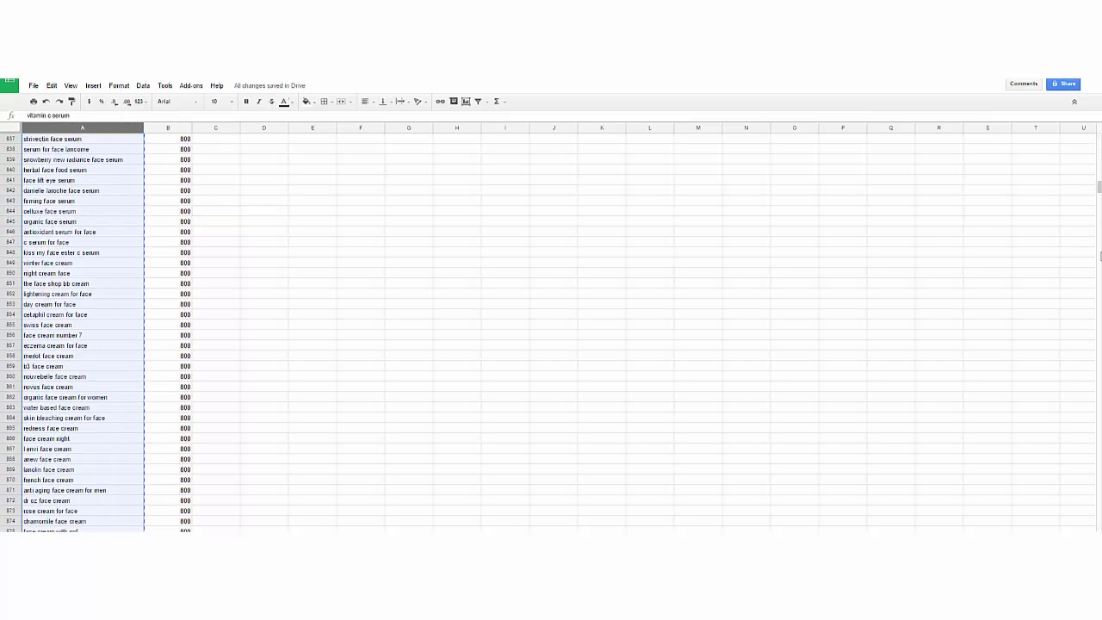
left_click_drag(1099, 258, 1099, 209)
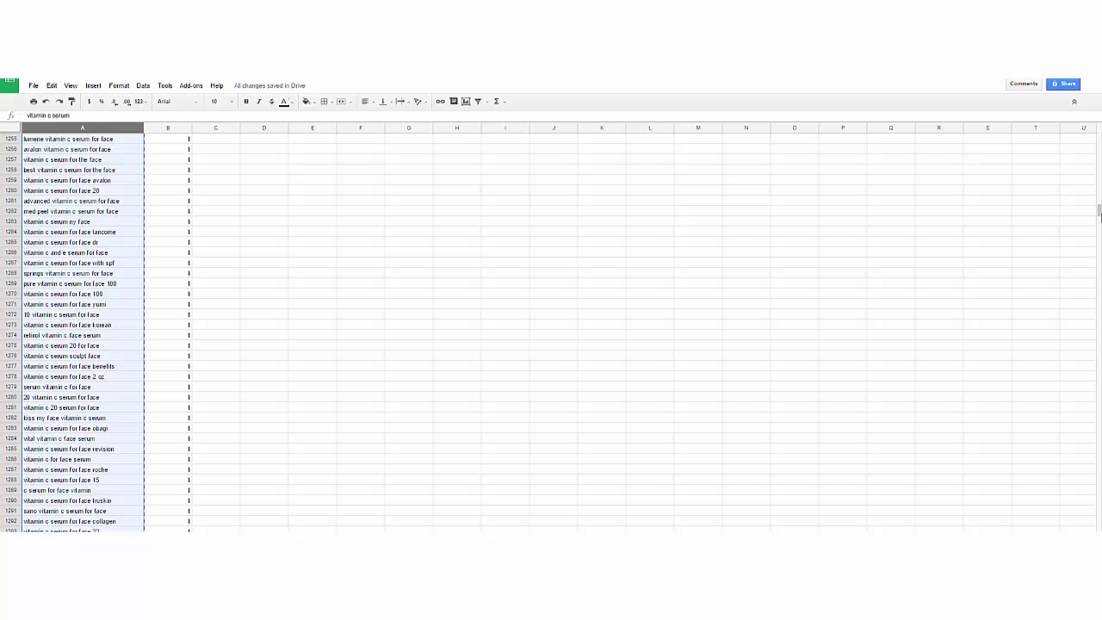
left_click(239, 267)
scroll(253, 283, "down", 2)
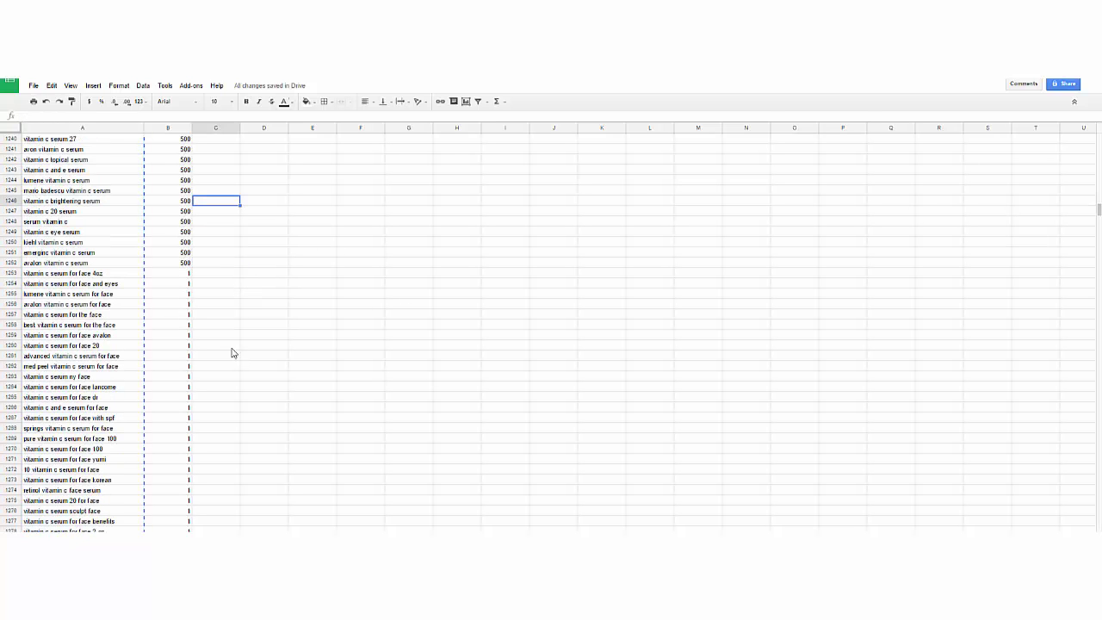
Step: Delete the volume-1 keyword rows 1253 through 6811
left_click(12, 274)
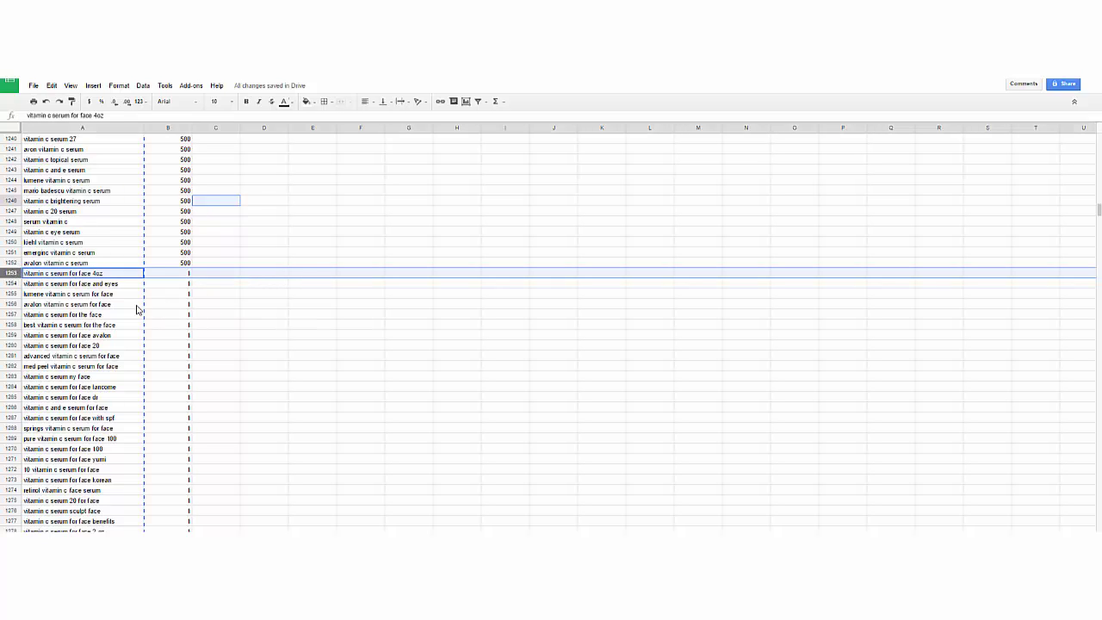
left_click_drag(168, 278, 153, 282)
left_click(125, 276)
left_click(12, 272)
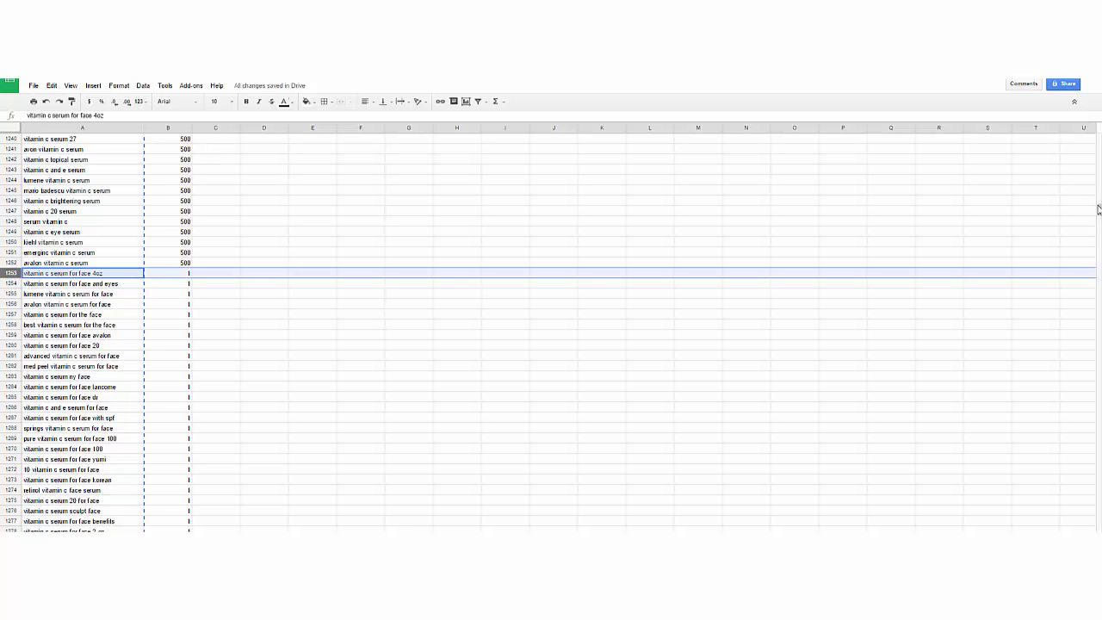
left_click_drag(1098, 209, 1097, 521)
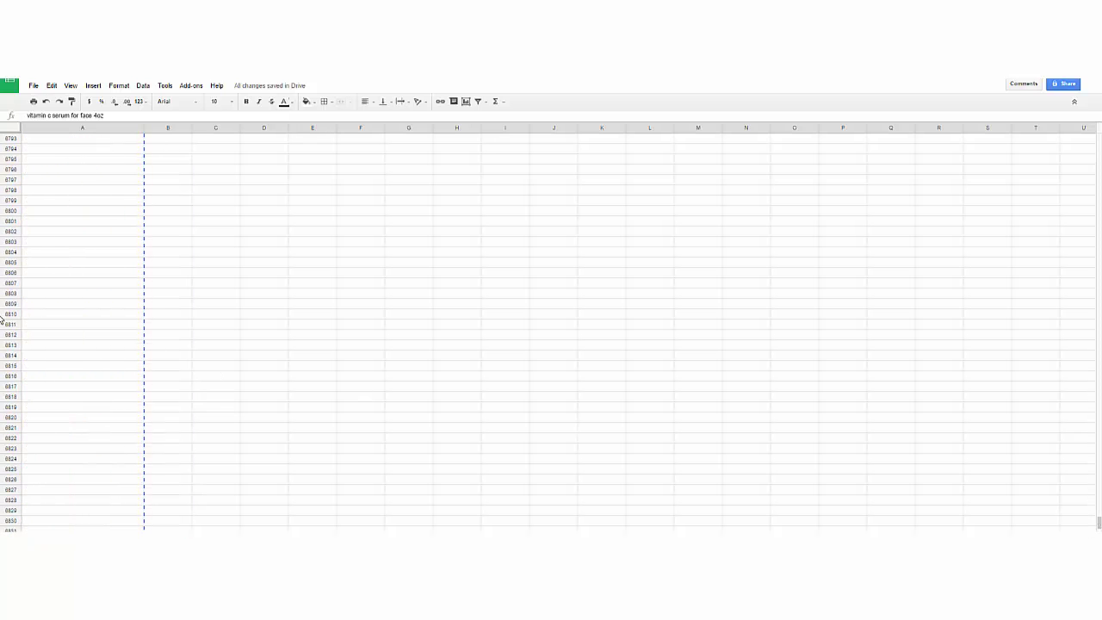
left_click(10, 325, "shift")
right_click(10, 325)
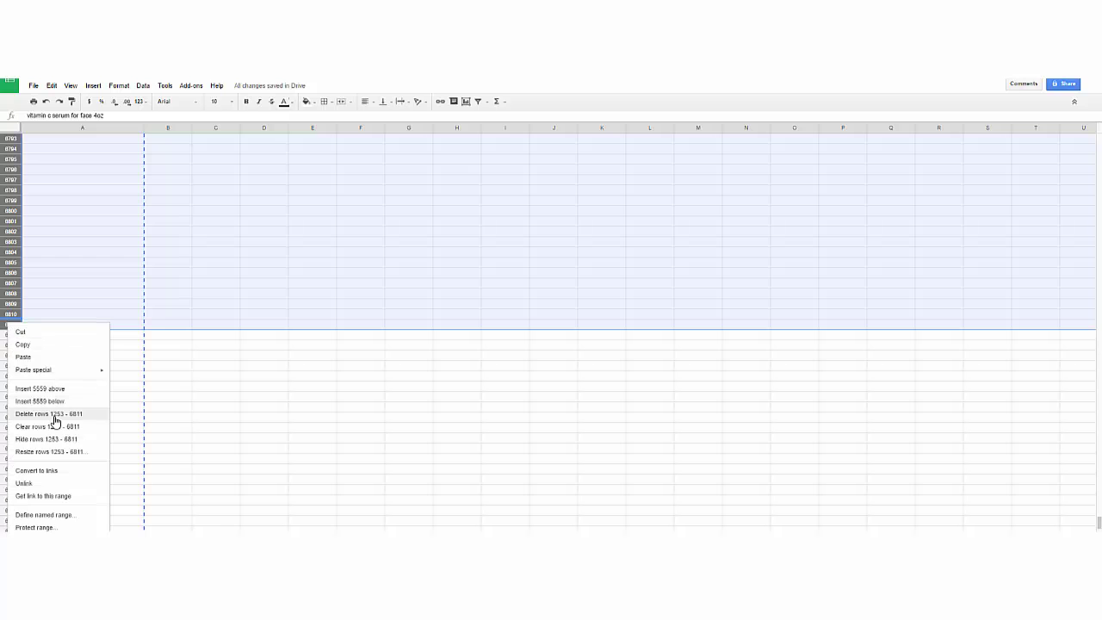
left_click(54, 417)
Step: Select the remaining keyword column A
left_click(379, 304)
left_click_drag(1098, 481, 1075, 133)
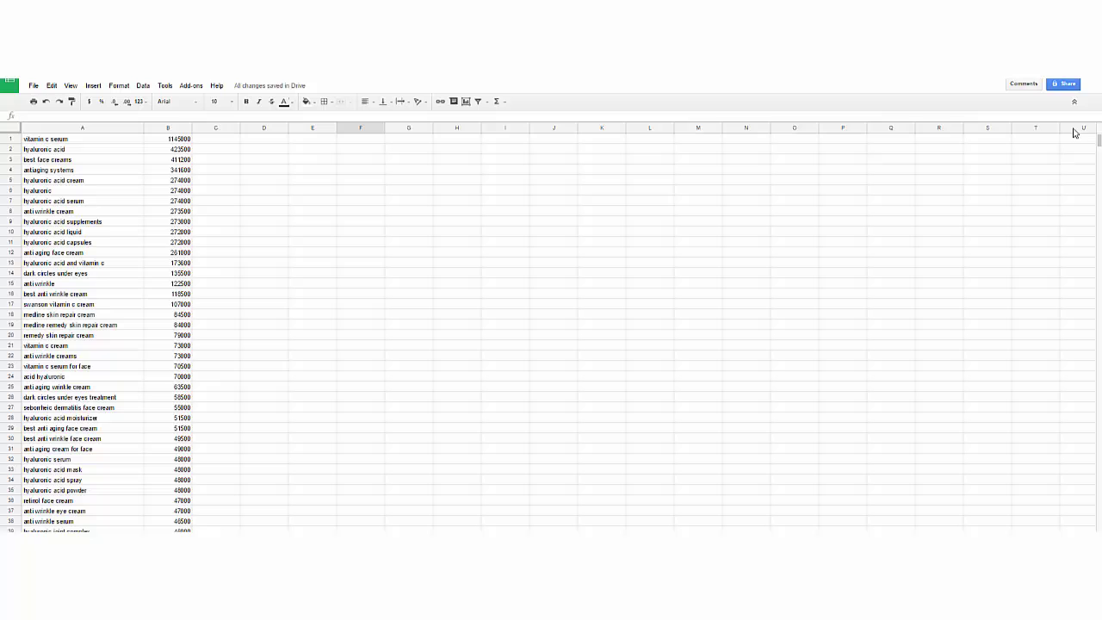
left_click(69, 127)
Step: Replace the sample text in TraceMyIP's input box with the keyword list
left_click(322, 252)
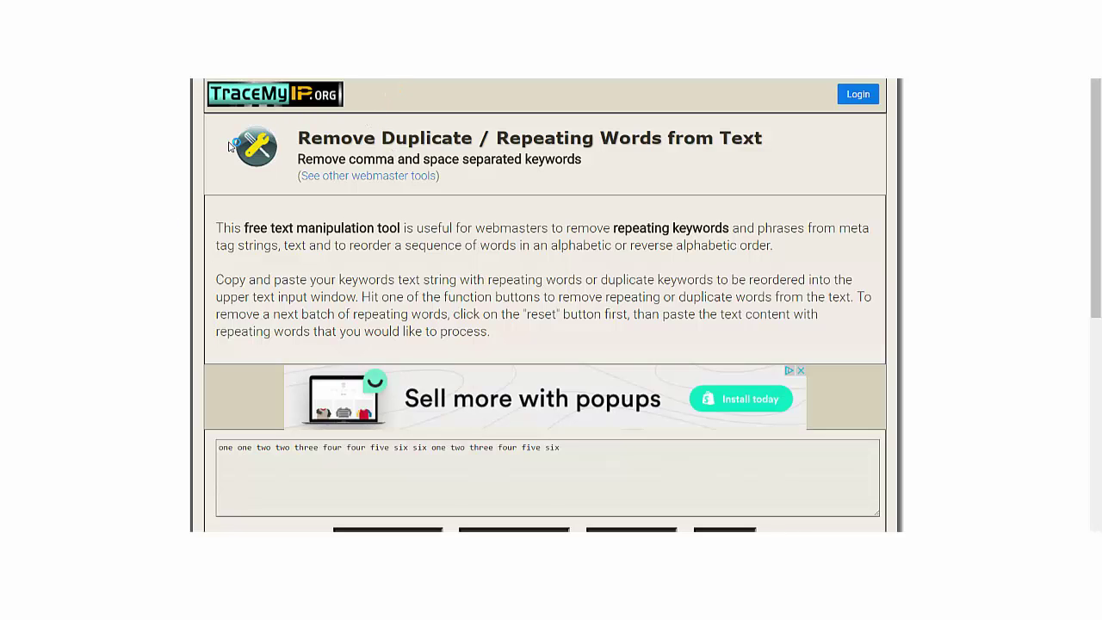
scroll(157, 162, "down", 2)
scroll(157, 162, "up", 1)
left_click(619, 384)
key("ctrl+a")
key("ctrl+x")
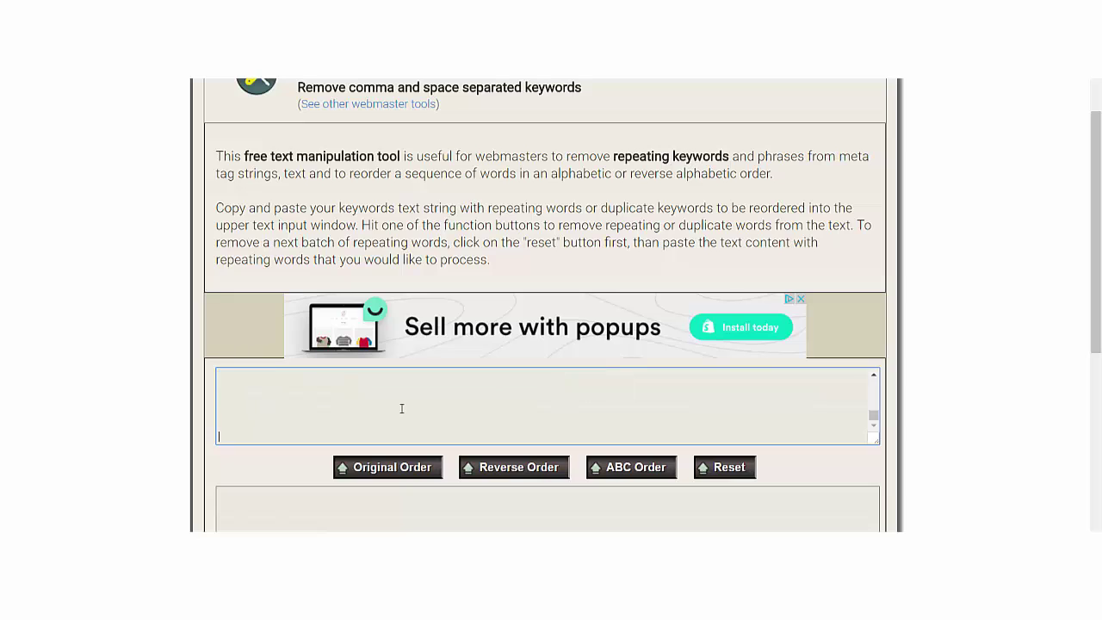
Step: Remove repeated words in Original Order and select the de-duplicated output
left_click_drag(874, 416, 876, 375)
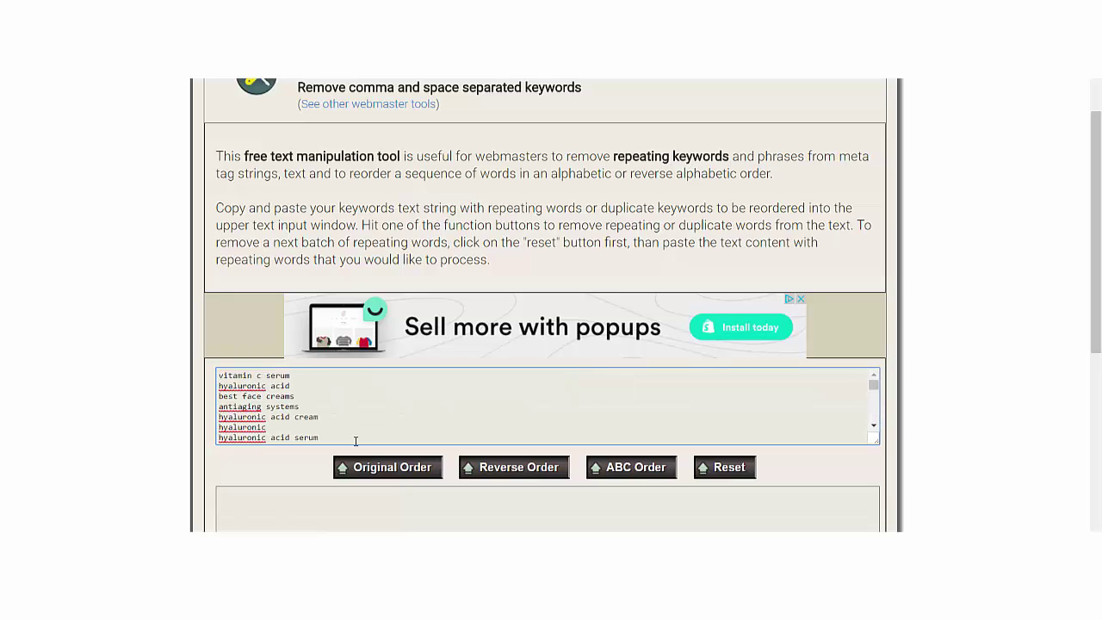
scroll(401, 339, "down", 2)
left_click(392, 323)
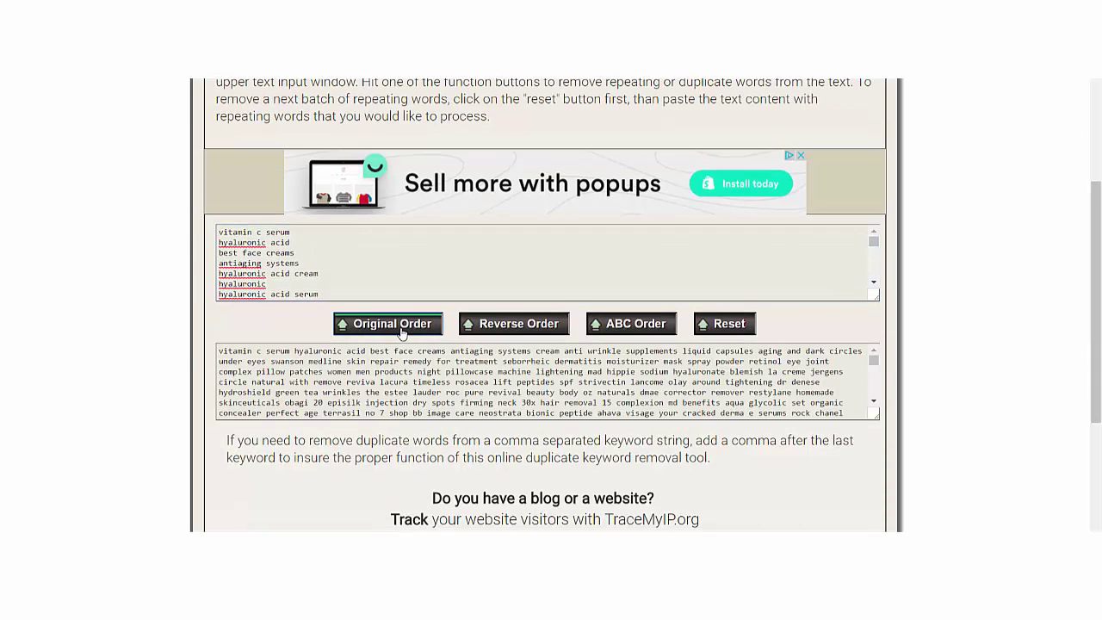
left_click(427, 362)
key("ctrl+a")
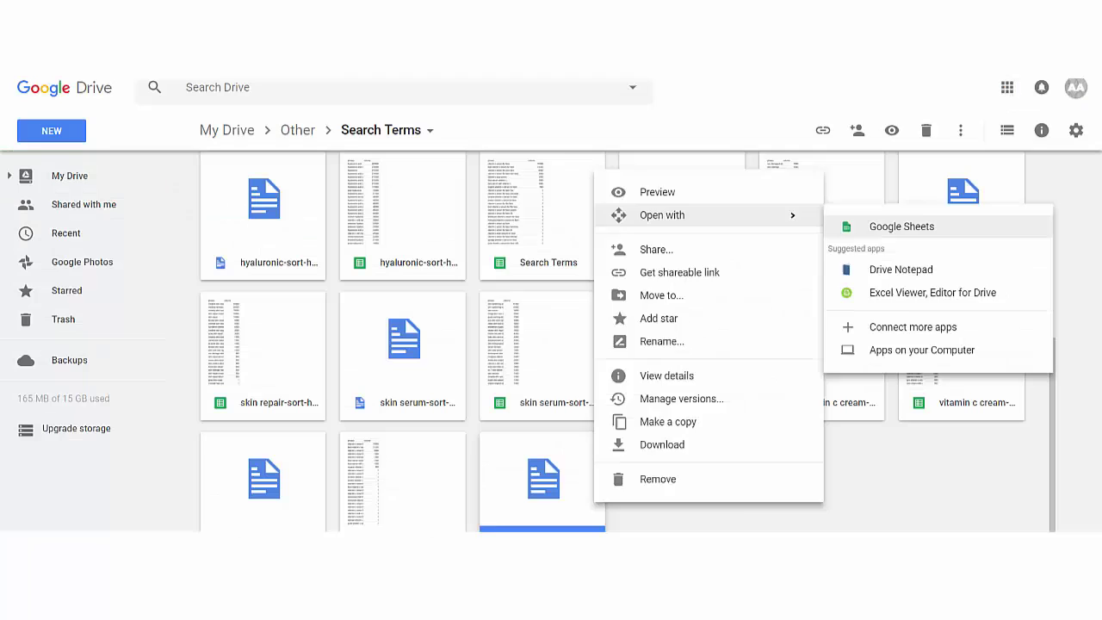
key("Escape")
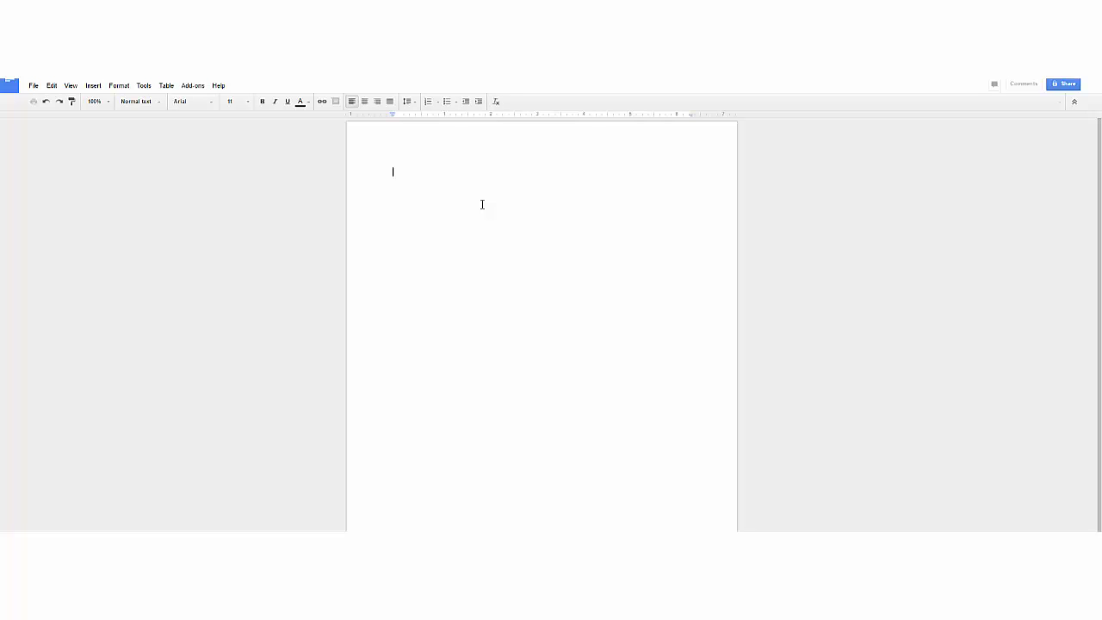
Step: Paste the unique keyword words into the blank Google Doc
key("ctrl+v")
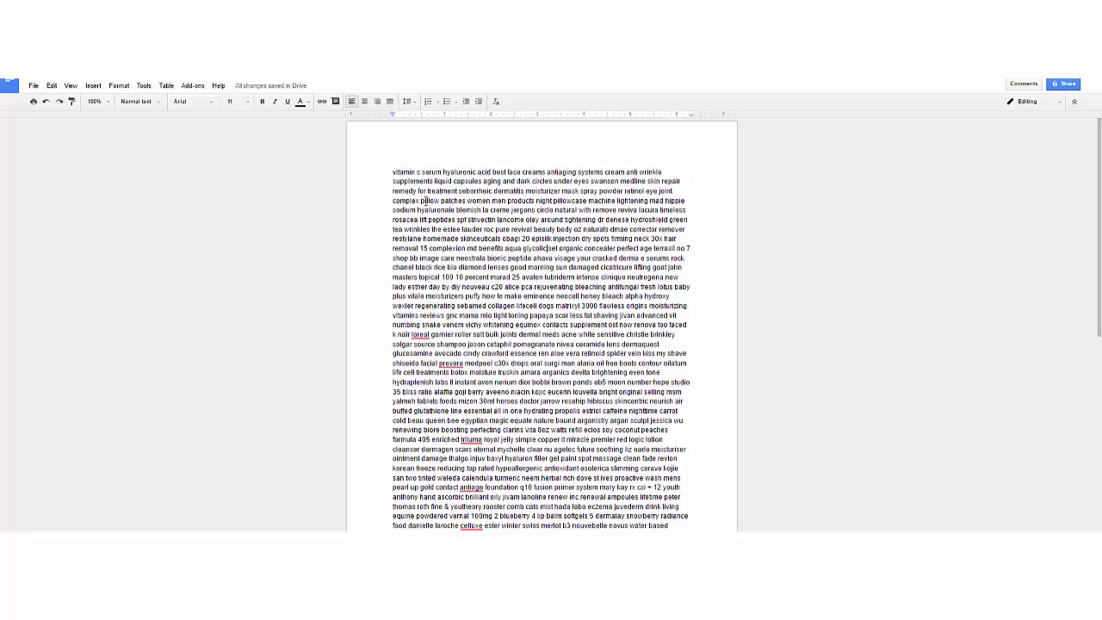
scroll(413, 263, "down", 10)
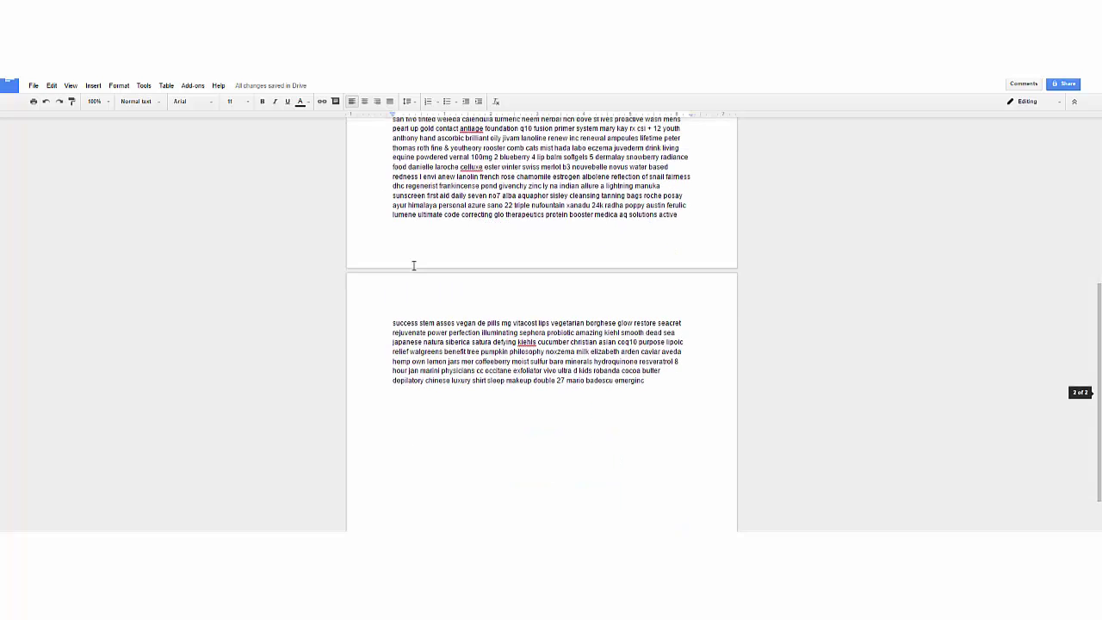
scroll(413, 267, "up", 10)
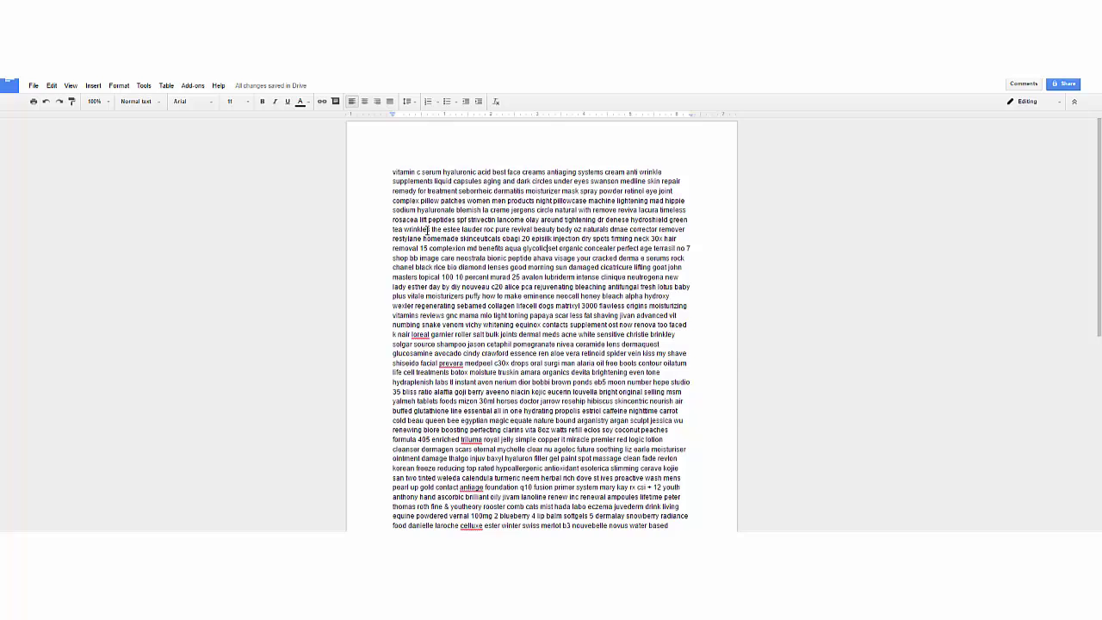
scroll(378, 267, "down", 1)
scroll(378, 268, "down", 5)
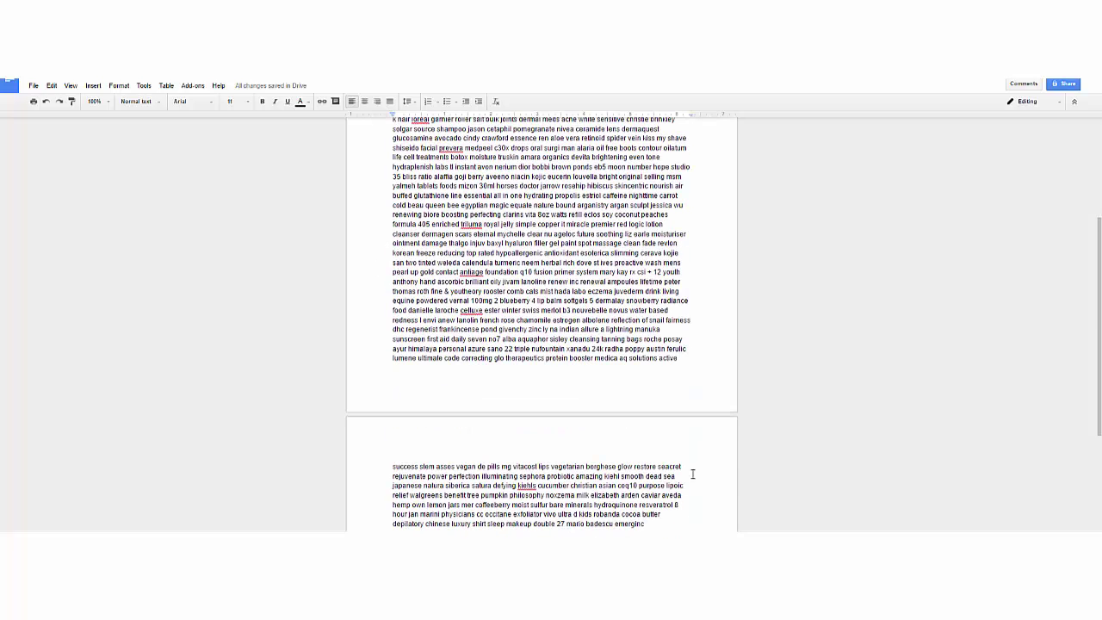
Step: Review the opening lines of the pasted words by highlighting them
key("ctrl+a")
left_click(552, 239)
scroll(552, 238, "up", 5)
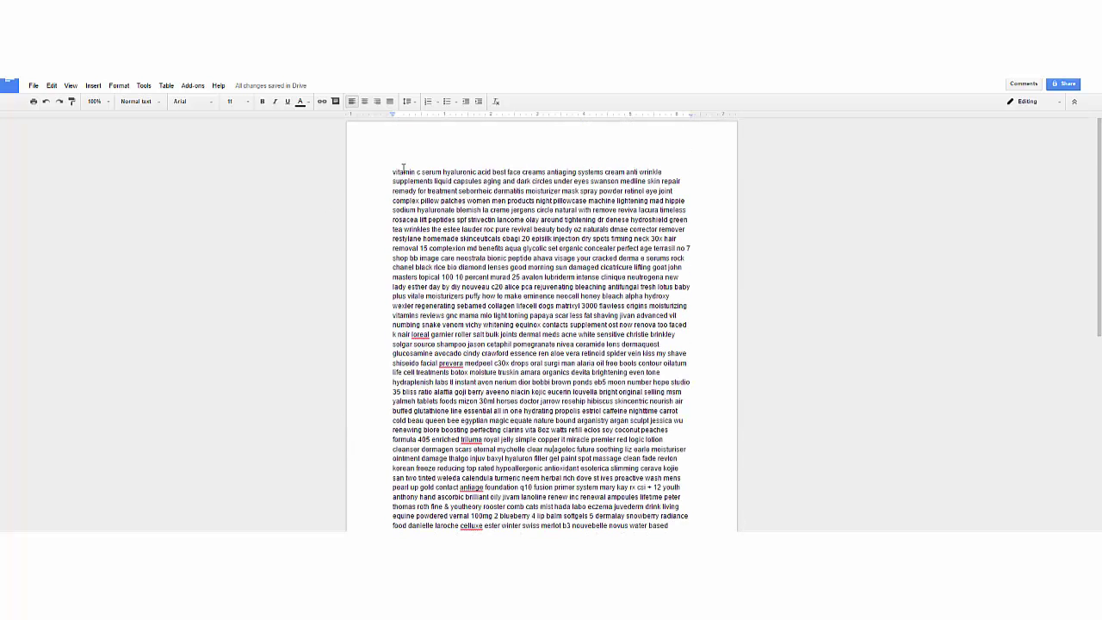
left_click_drag(387, 172, 688, 274)
left_click(738, 175)
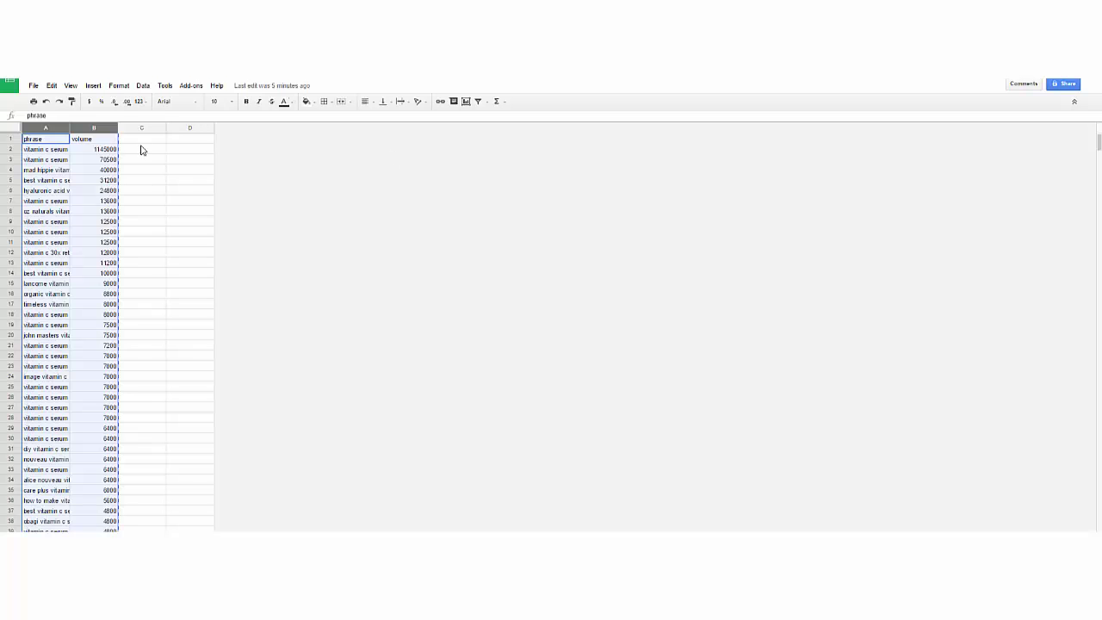
left_click(142, 150)
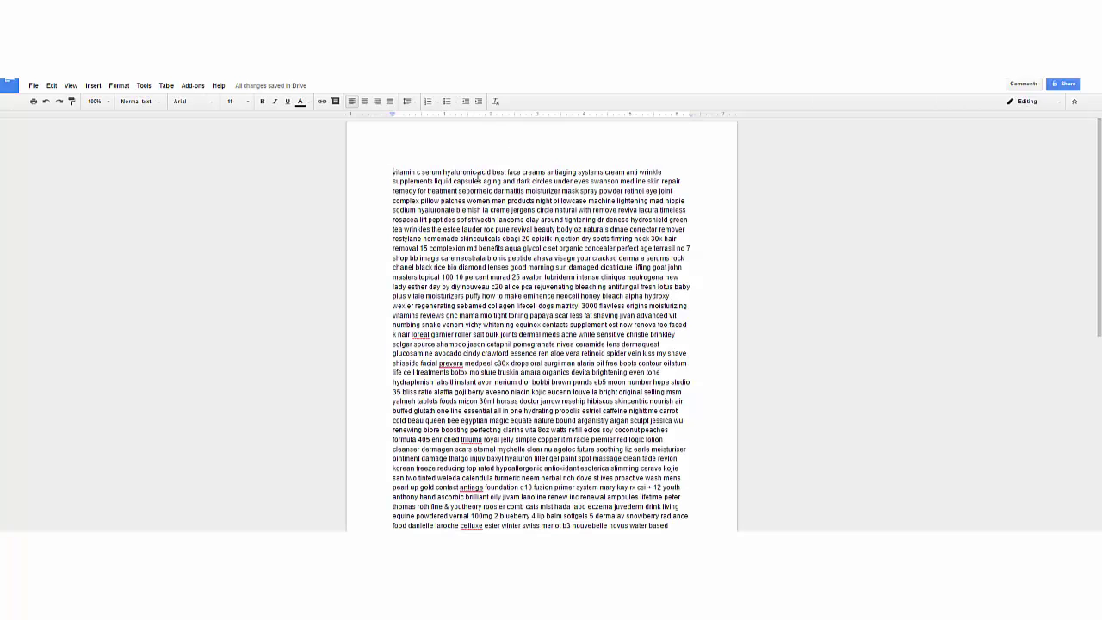
left_click_drag(389, 172, 684, 279)
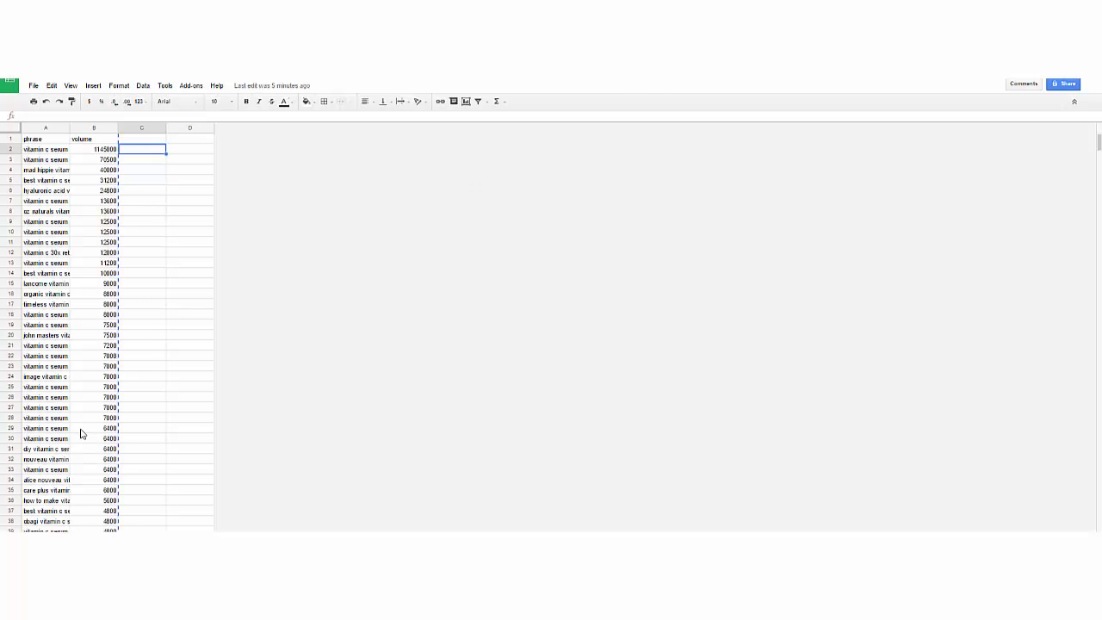
scroll(86, 413, "down", 10)
scroll(135, 392, "up", 10)
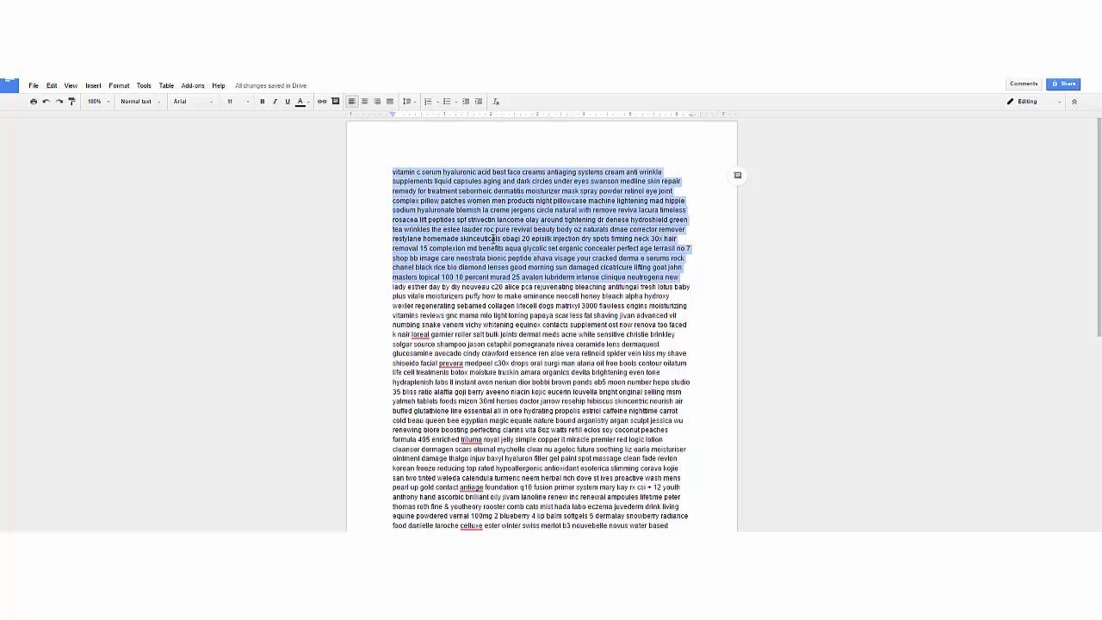
left_click(493, 238)
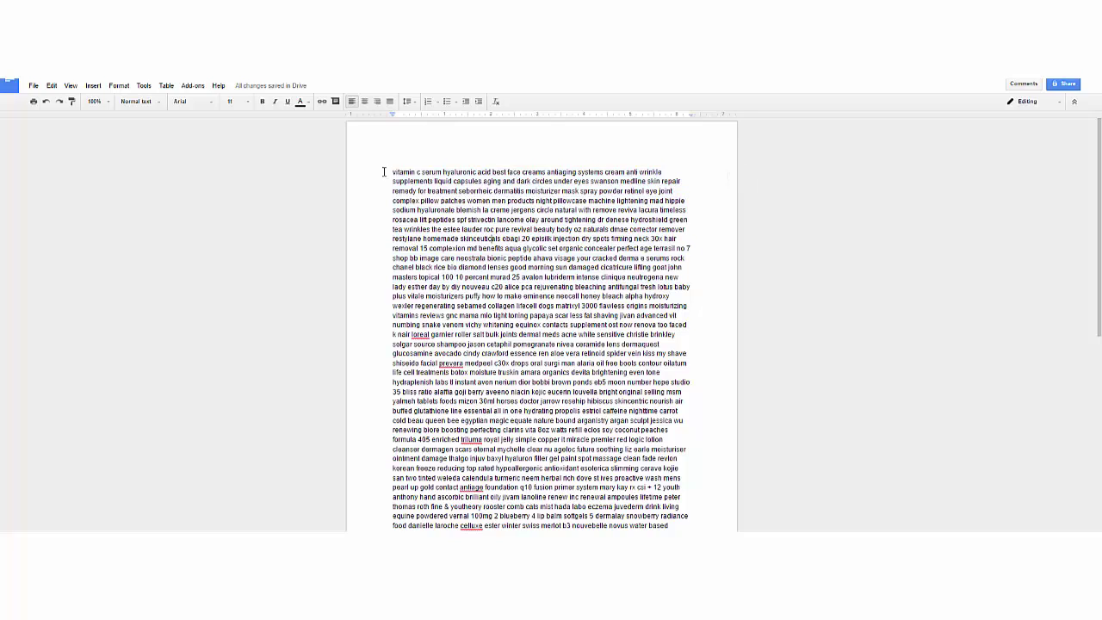
Step: Check the first and last lines of the text across both pages
left_click_drag(414, 170, 698, 172)
left_click(698, 171)
scroll(496, 381, "down", 10)
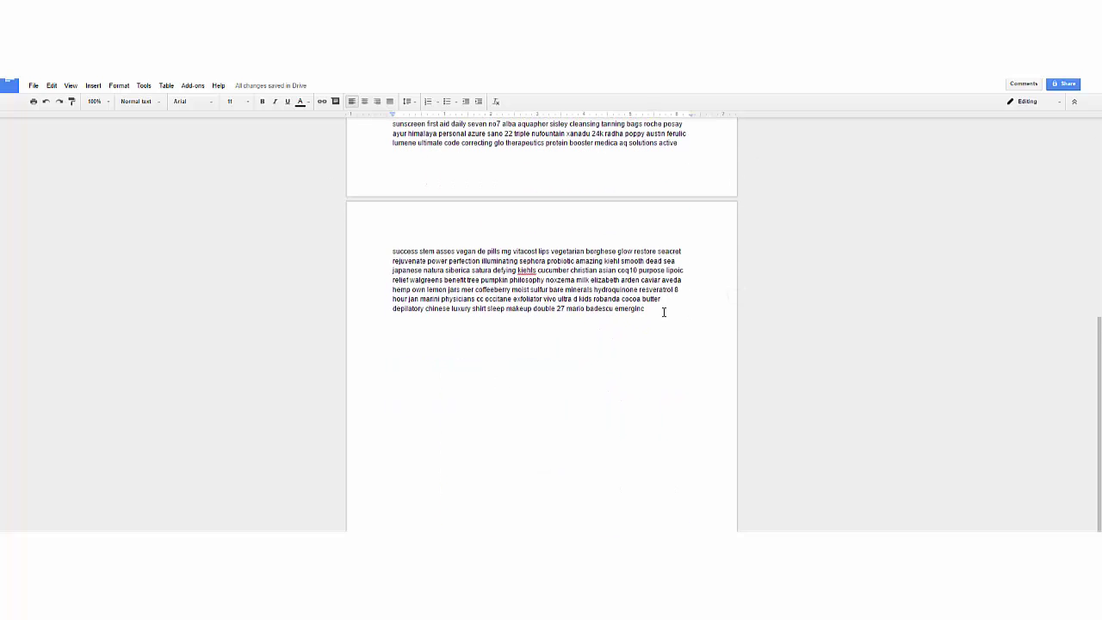
left_click_drag(662, 310, 379, 283)
left_click(406, 277)
scroll(396, 258, "up", 3)
left_click_drag(391, 173, 679, 183)
left_click(639, 288)
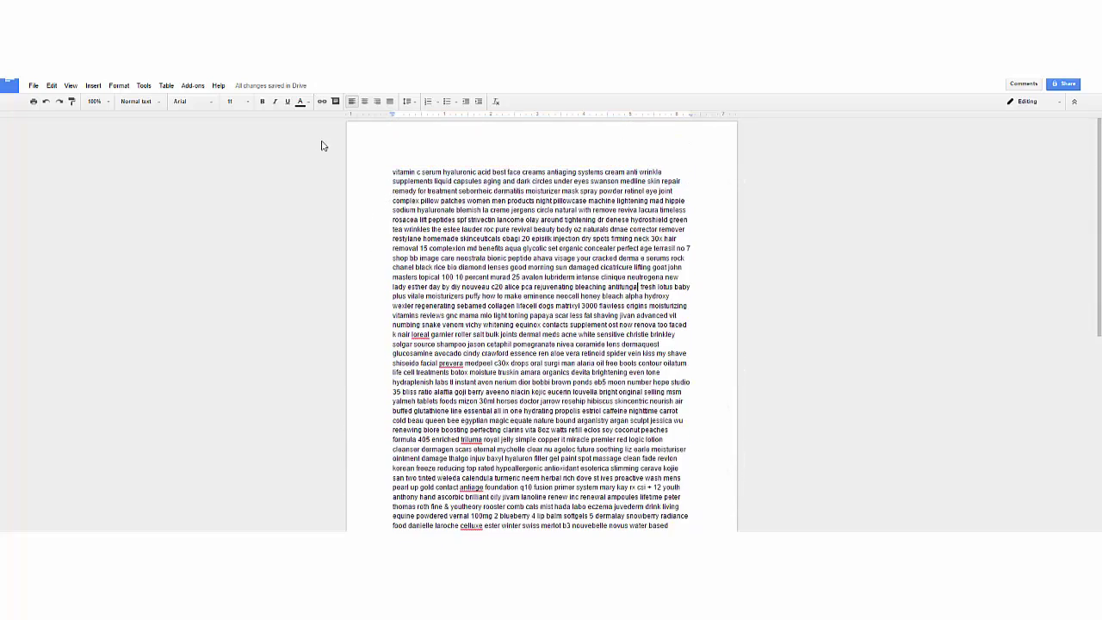